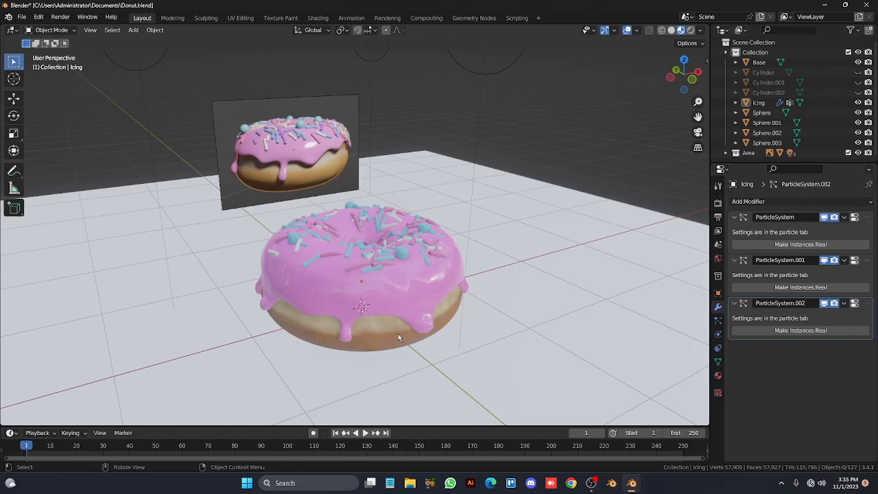
Isolate the donut's base and examine its shape and colouring from all sides, leaving the isolated view when done
click(398, 334)
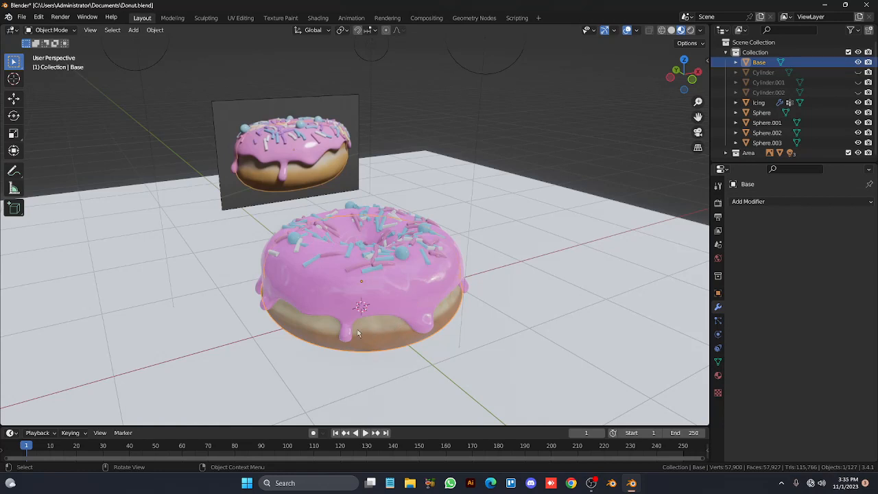
key(KP_Divide)
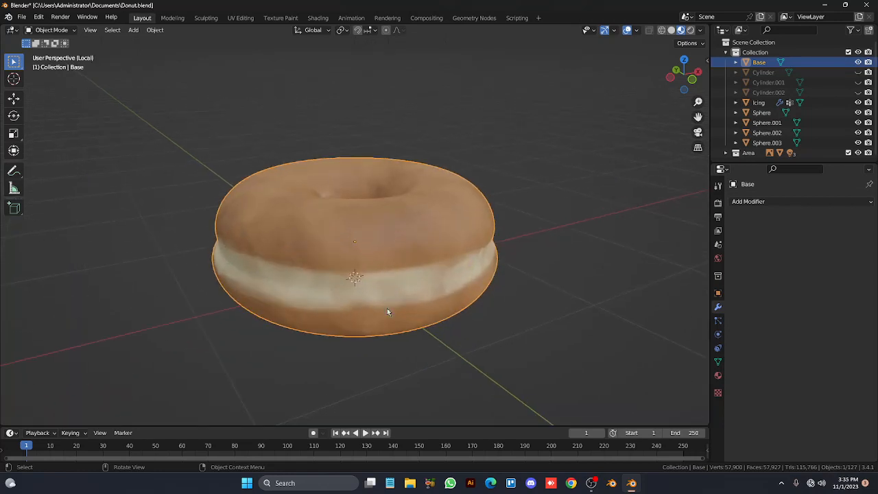
key(KP_4)
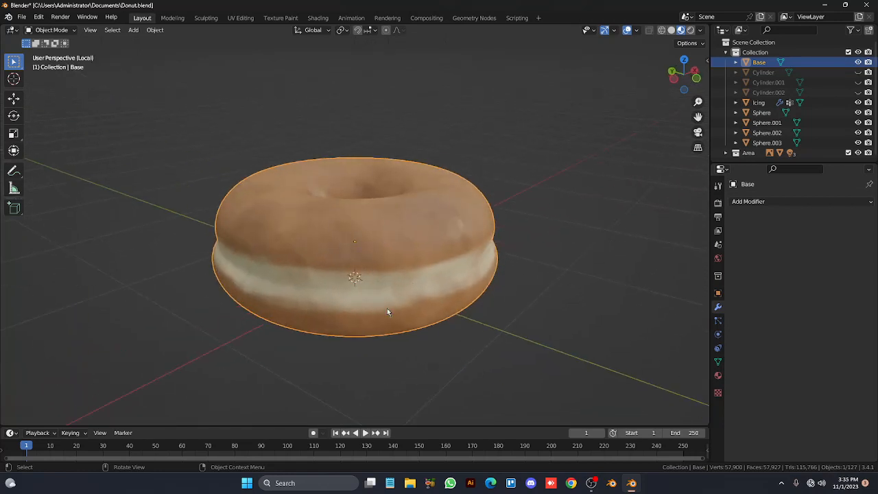
key(KP_4)
key(KP_4)
key(KP_4)
key(KP_4)
key(KP_4)
key(KP_4)
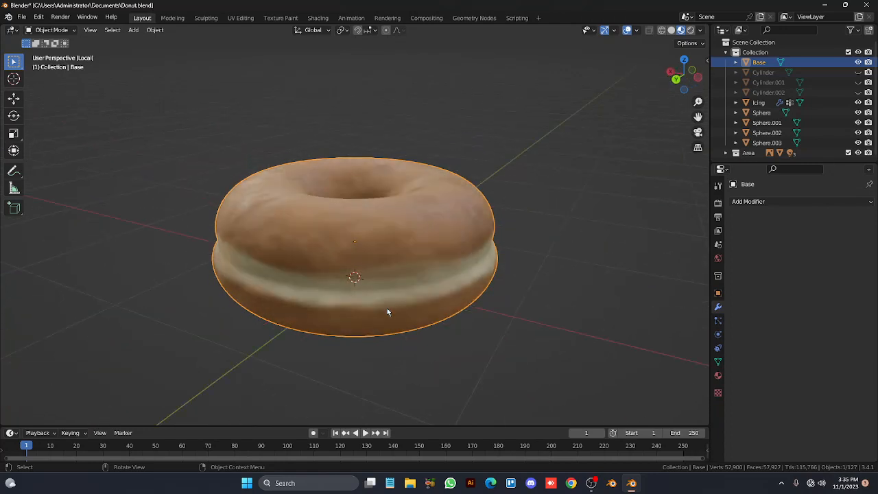
key(KP_4)
key(KP_4)
key(KP_4)
key(KP_4)
key(KP_4)
key(KP_4)
key(KP_4)
key(KP_4)
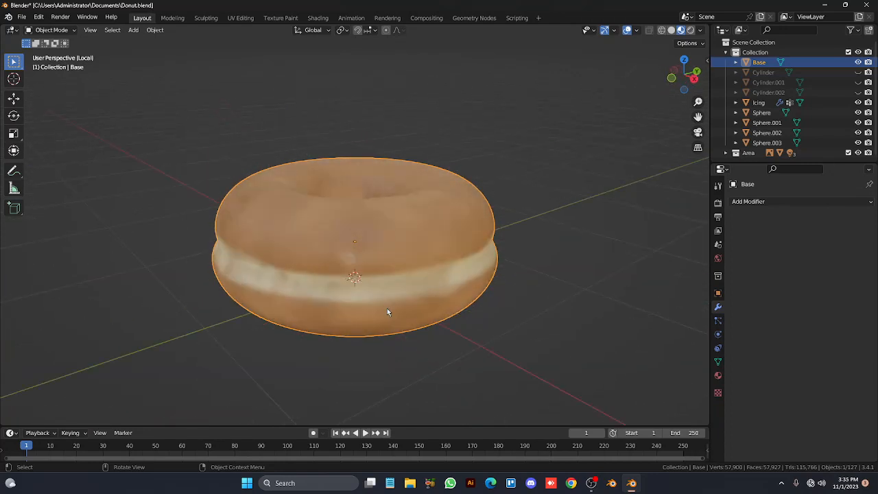
key(KP_Divide)
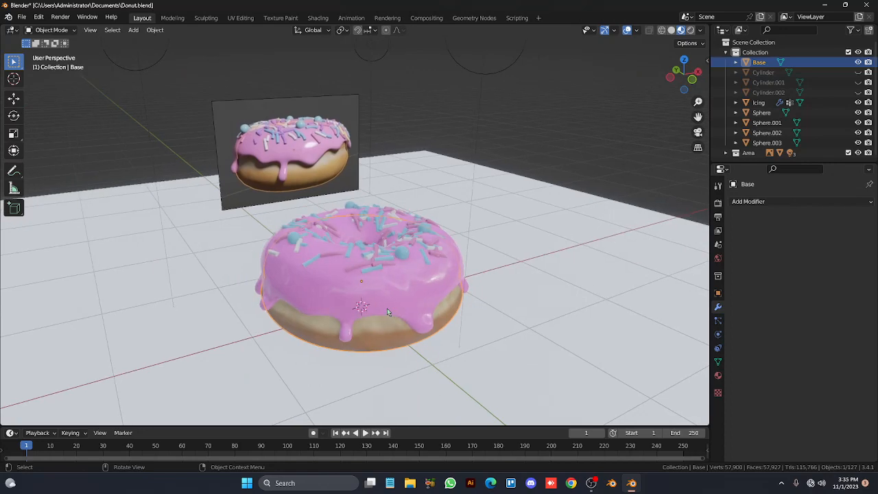
Examine the full decorated donut from different sides against the reference image
key(KP_4)
key(KP_4)
key(KP_4)
key(KP_4)
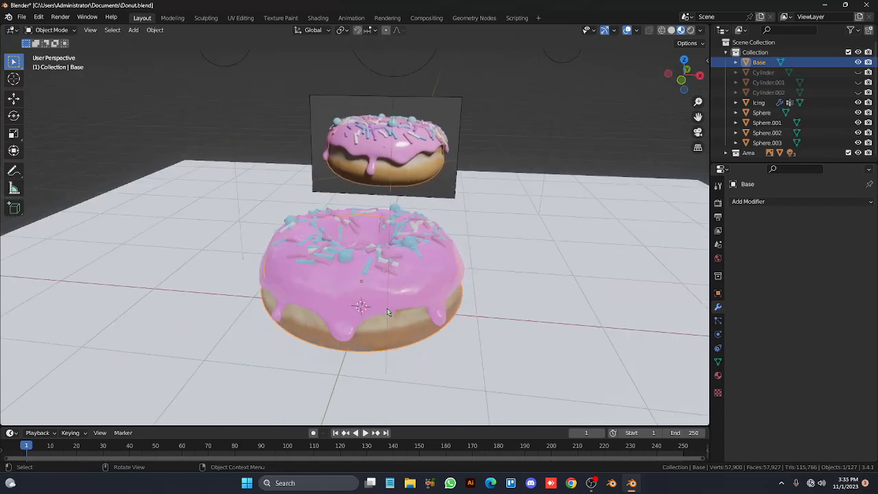
key(KP_4)
key(KP_4)
key(KP_4)
key(KP_4)
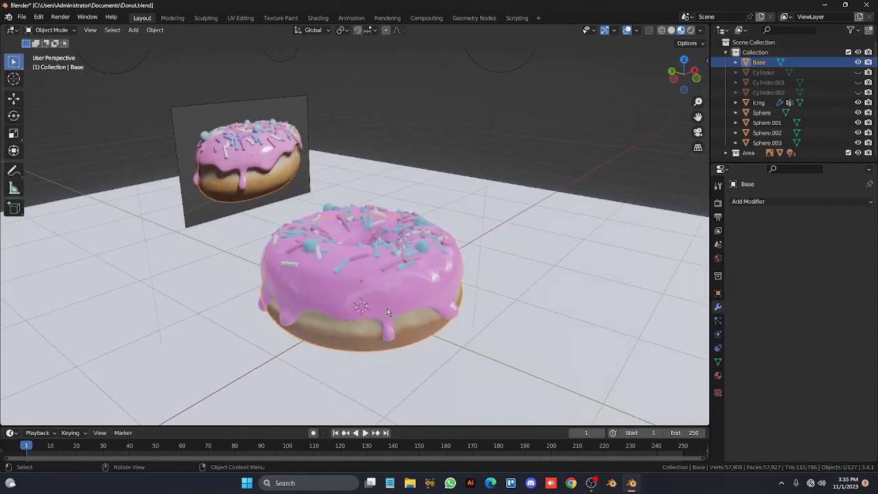
key(KP_4)
key(KP_4)
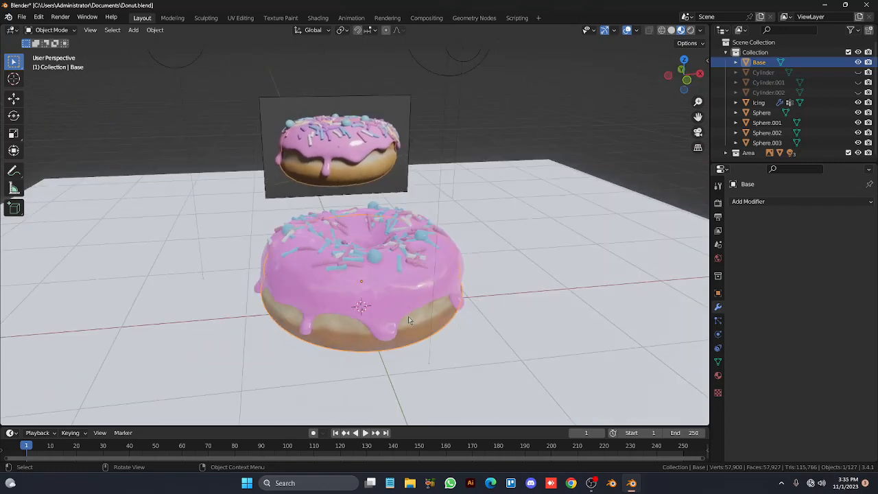
right_click(408, 316)
click(367, 297)
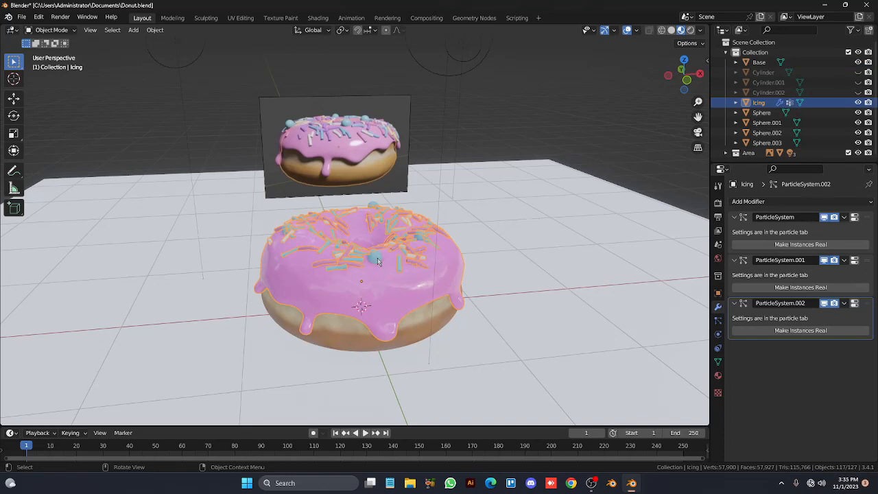
shift+click(410, 331)
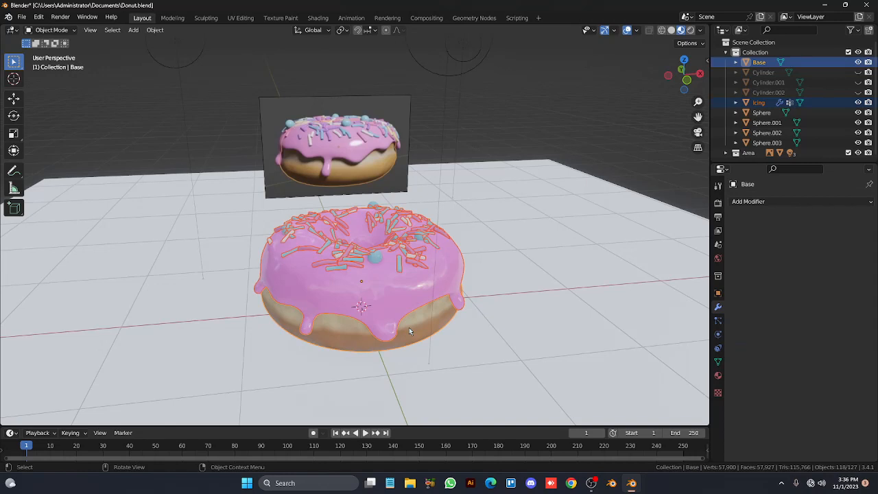
Duplicate the whole donut in place, including its four blue balls, icing and base
click(379, 260)
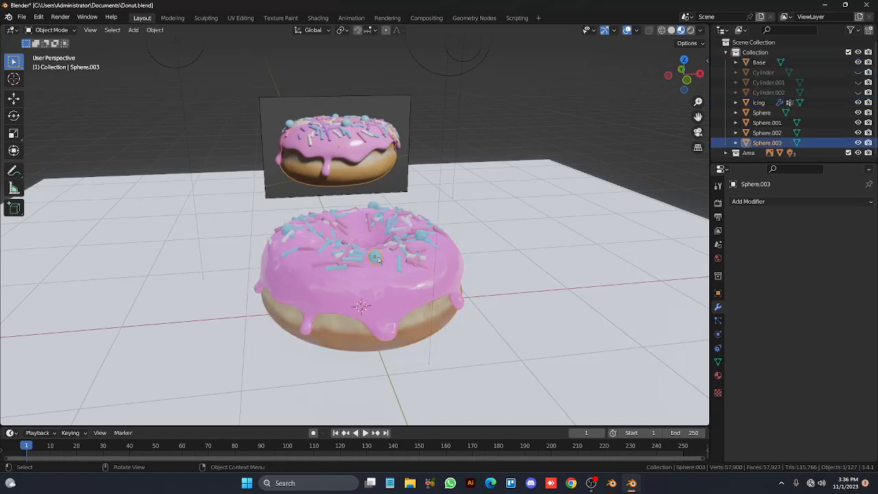
shift+click(421, 238)
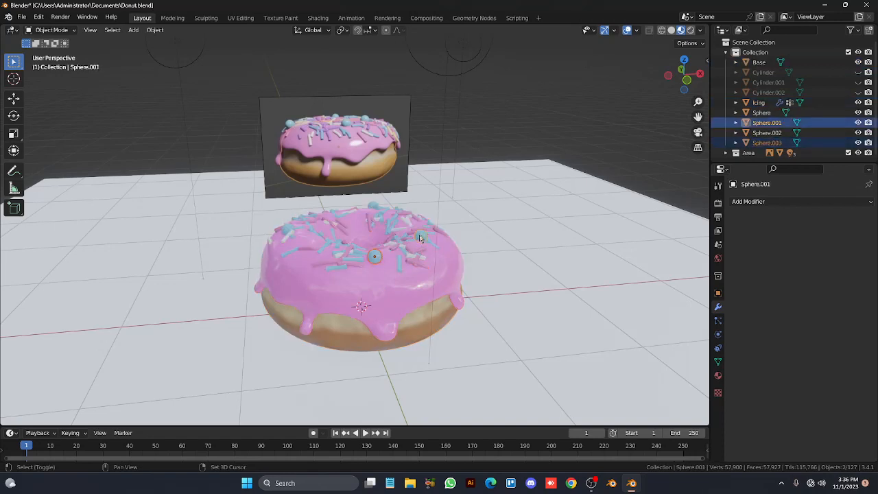
shift+click(372, 204)
shift+click(289, 228)
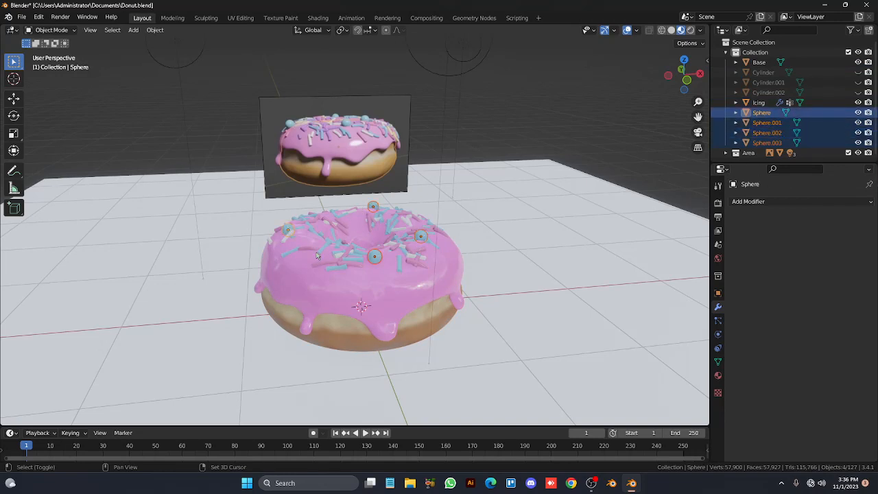
shift+click(354, 290)
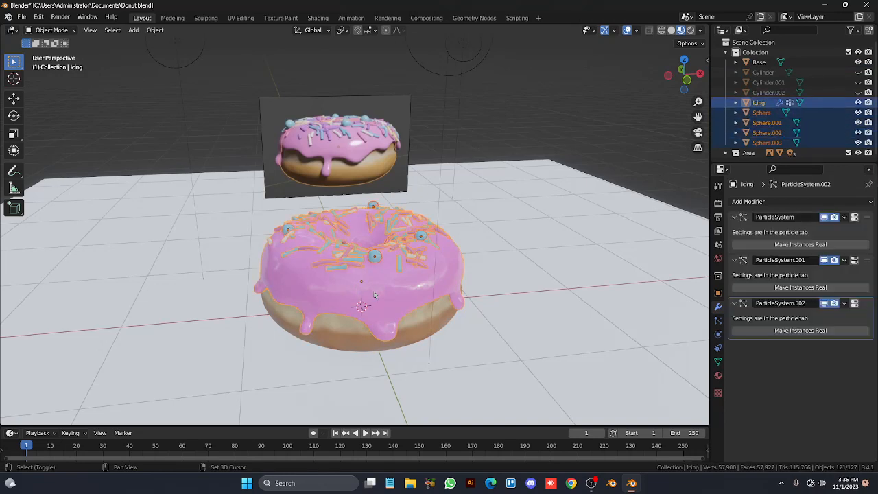
shift+click(425, 329)
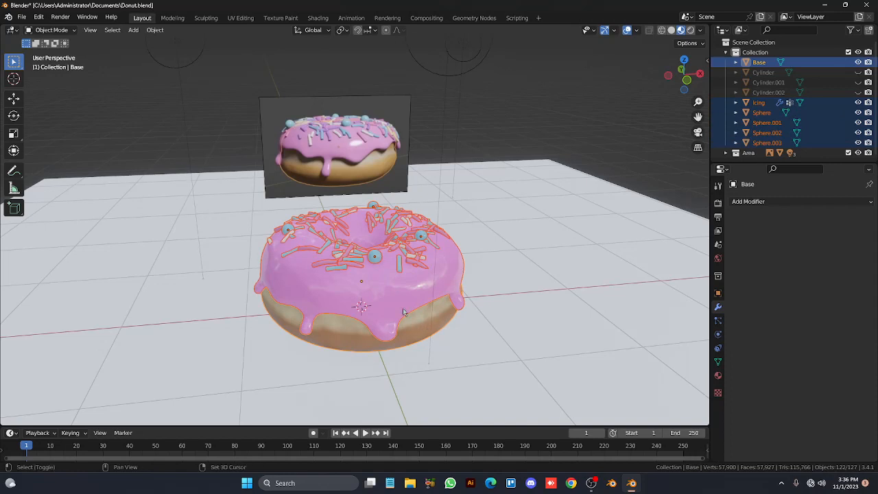
key(shift+d)
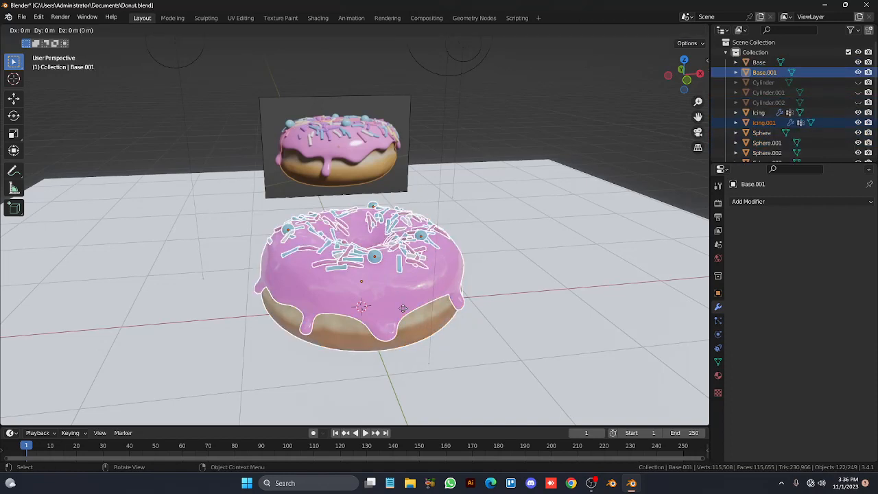
right_click(403, 308)
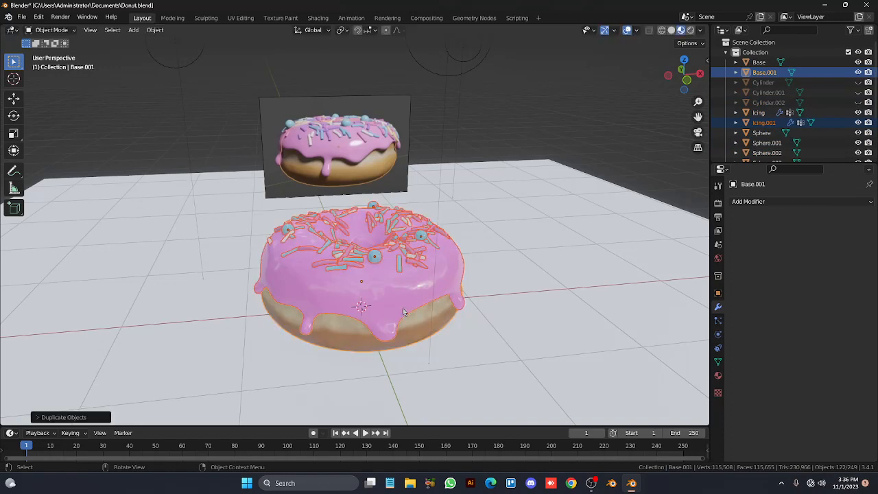
Move the duplicated donut along the X axis until it sits beside the original
key(g)
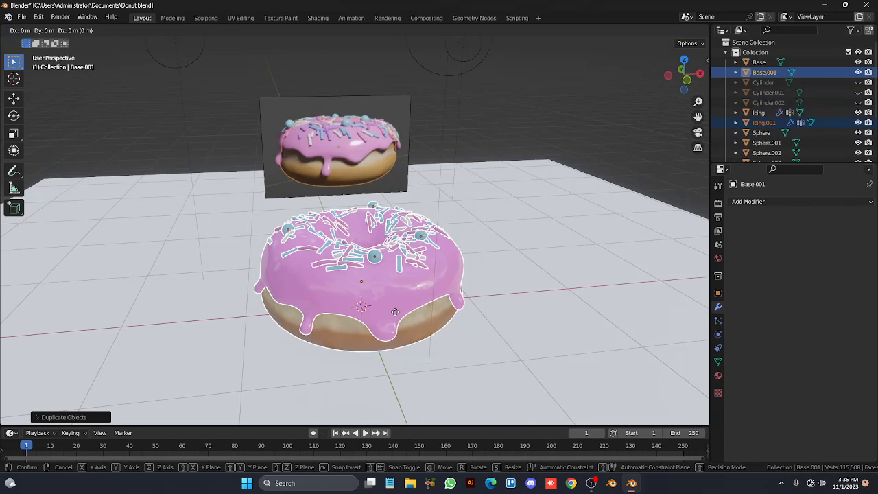
key(x)
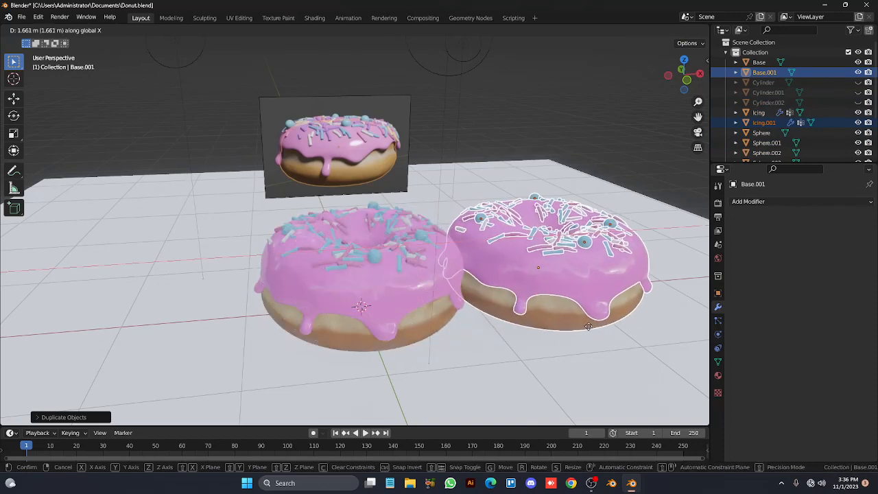
click(596, 331)
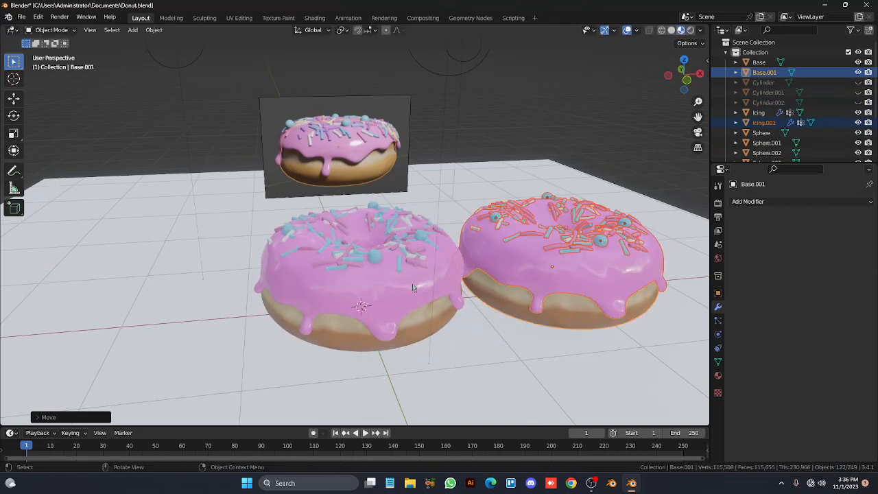
Remove all three sprinkle particle systems from the duplicated donut's icing
ctrl+scroll(311, 296, up, 3)
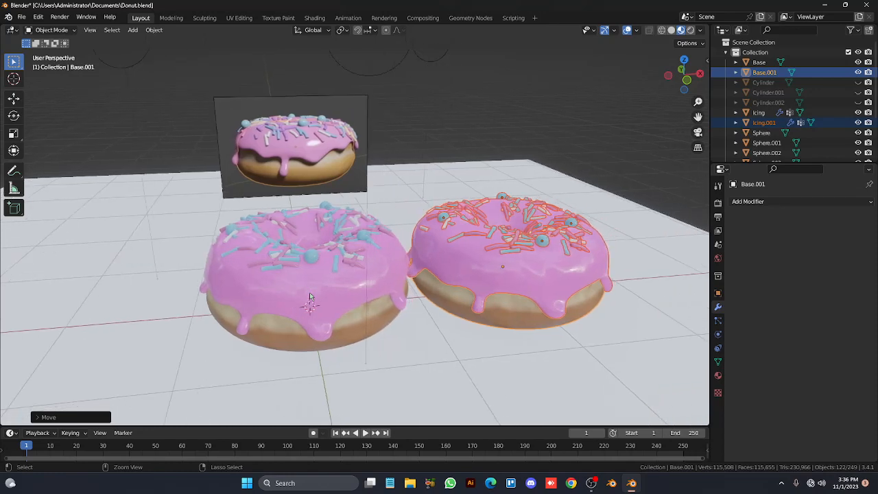
click(552, 249)
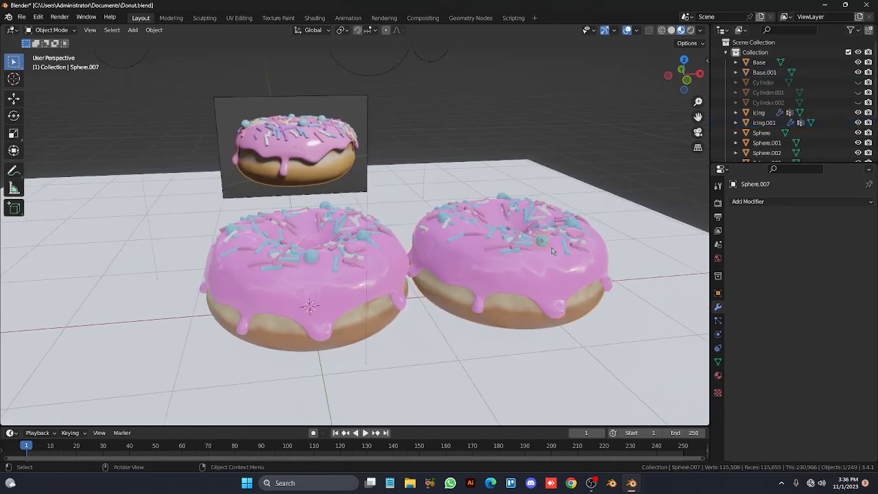
click(554, 254)
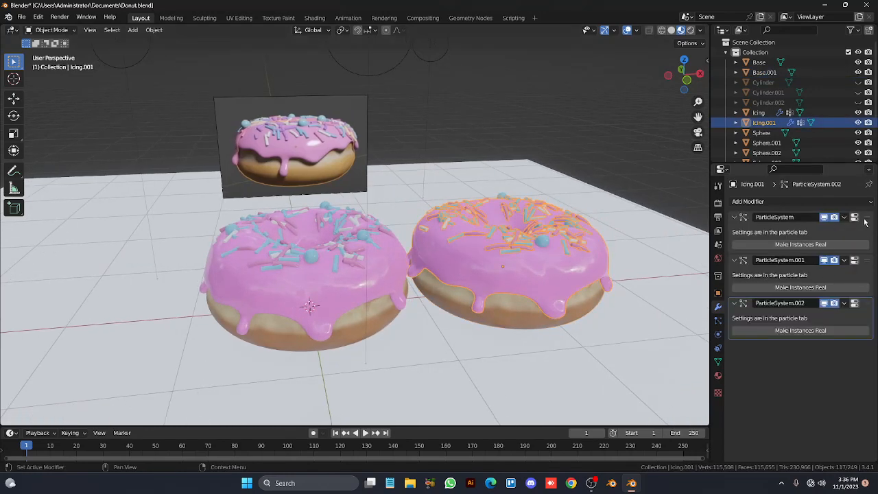
click(718, 320)
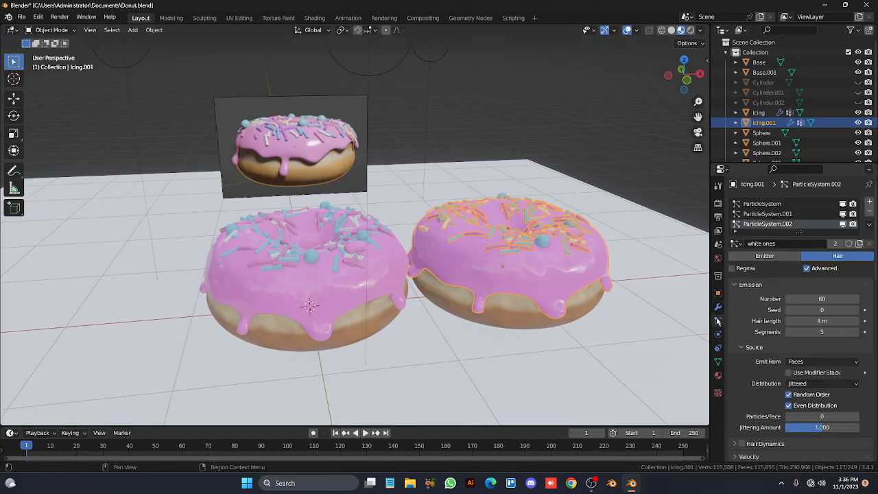
click(869, 213)
click(868, 213)
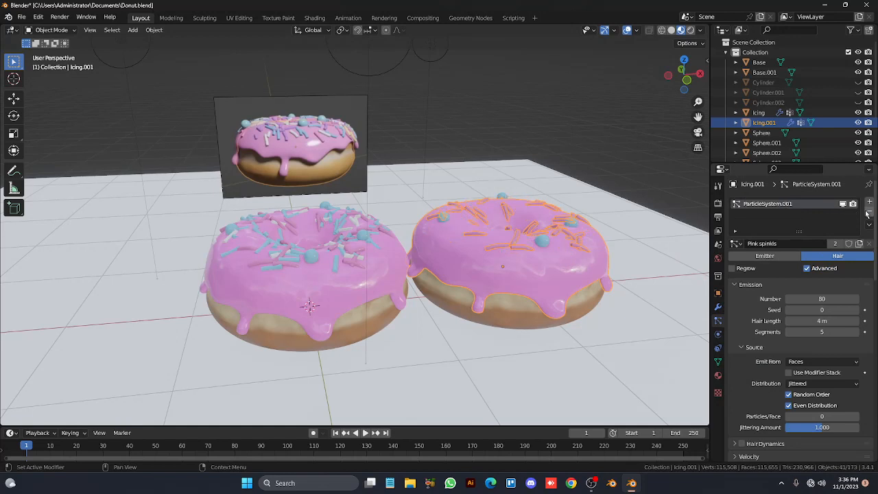
click(869, 214)
Delete the four blue balls from the duplicated donut's icing
click(544, 242)
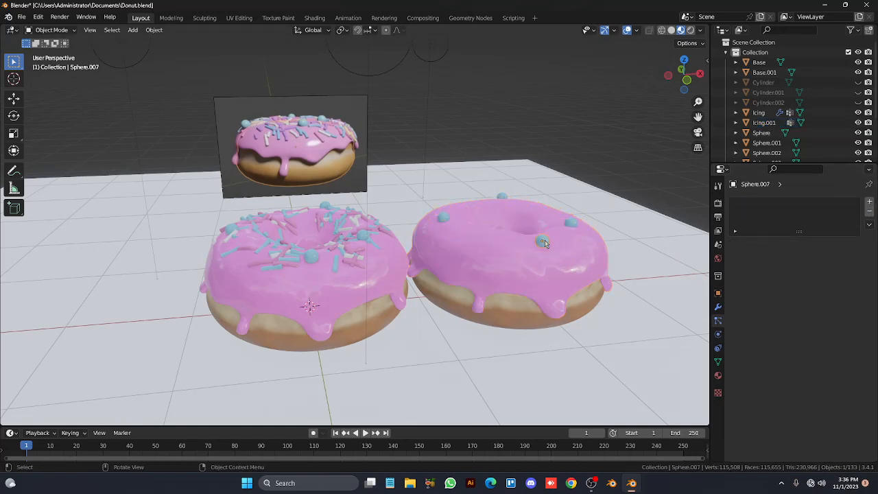
shift+click(570, 223)
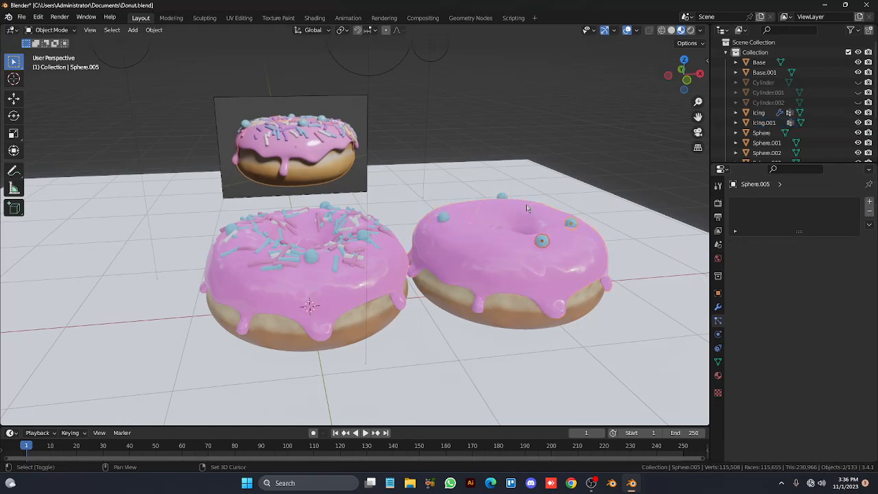
shift+click(501, 197)
shift+click(445, 217)
key(x)
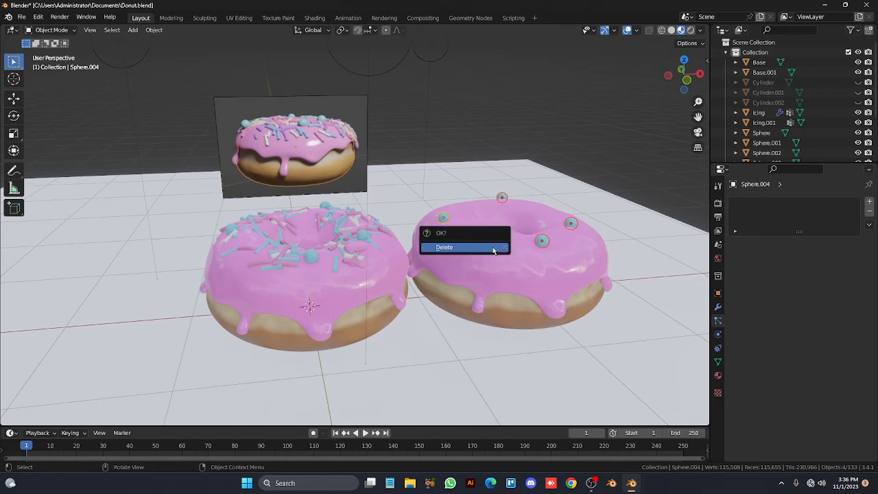
click(493, 250)
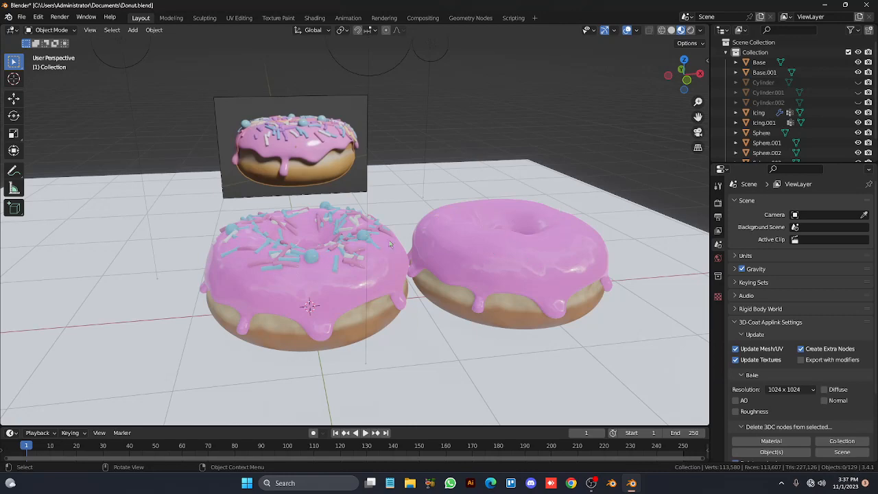
click(367, 319)
shift+click(367, 319)
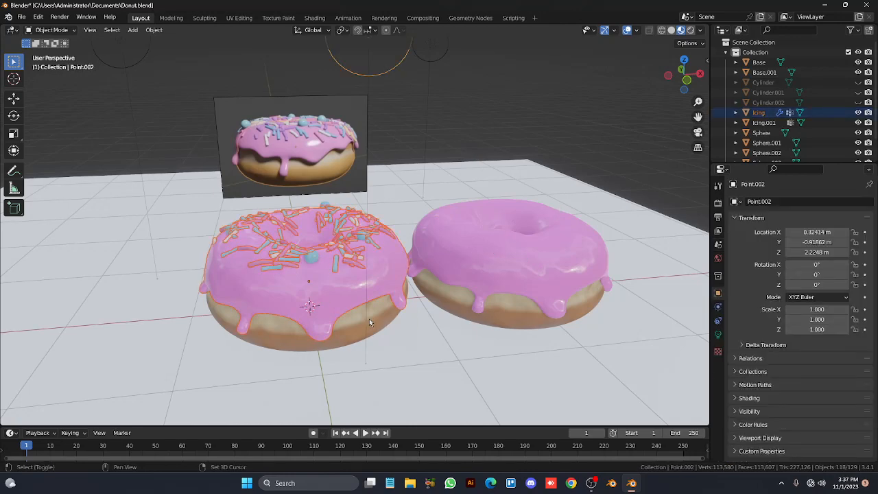
click(382, 284)
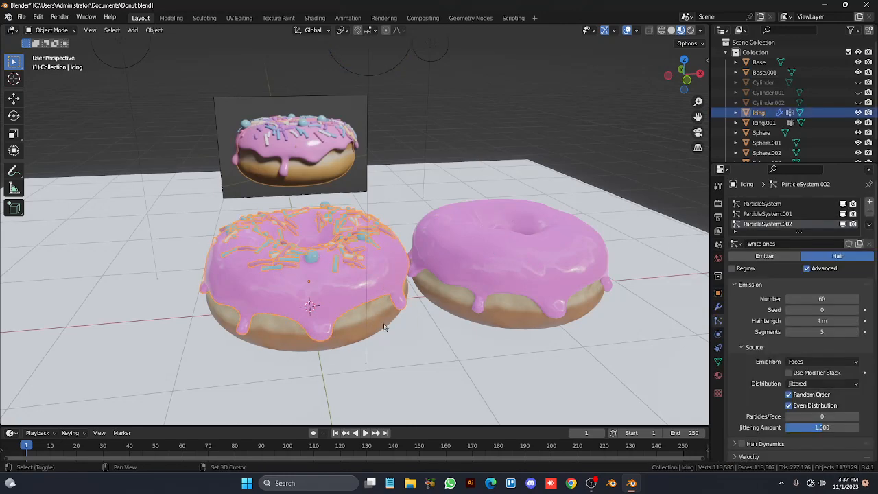
shift+click(312, 262)
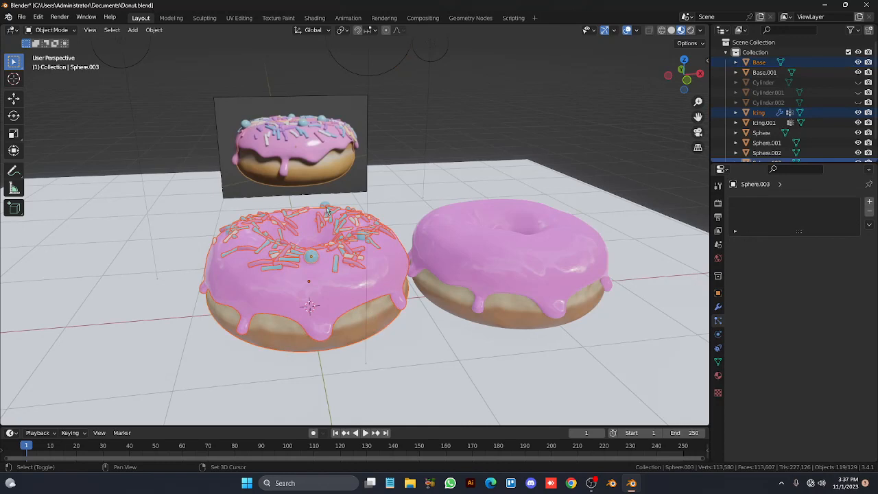
click(347, 216)
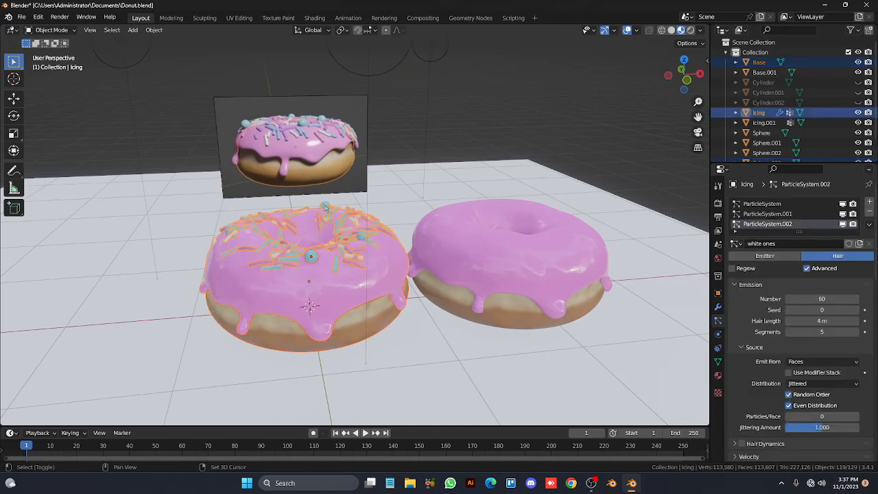
Move the original sprinkled donut, with its four balls, icing and base, about -2 m along the X axis
click(326, 206)
click(326, 206)
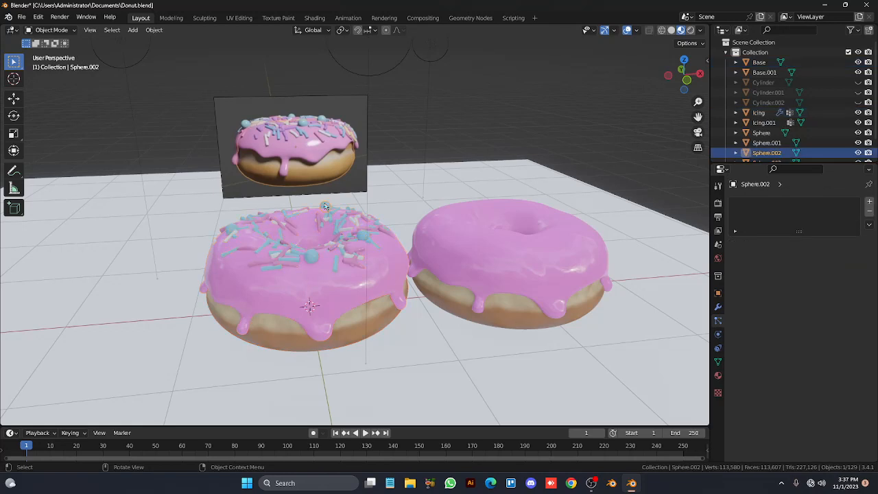
shift+click(363, 237)
shift+click(313, 257)
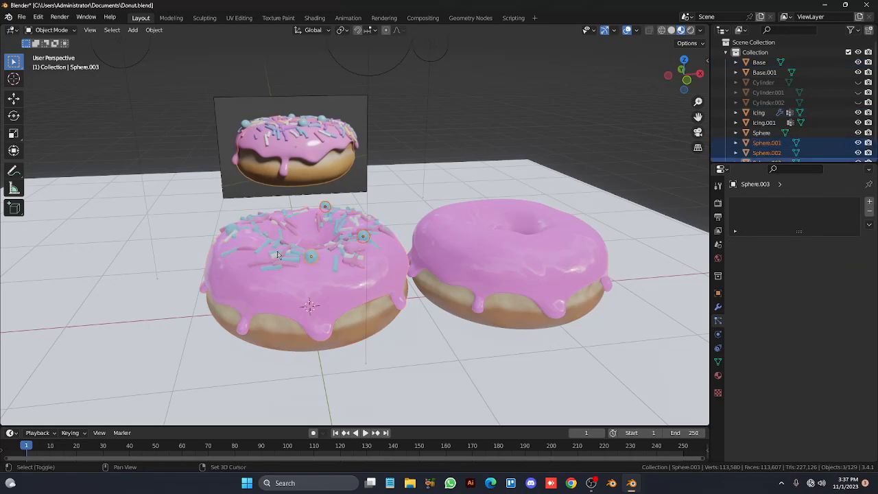
shift+click(234, 230)
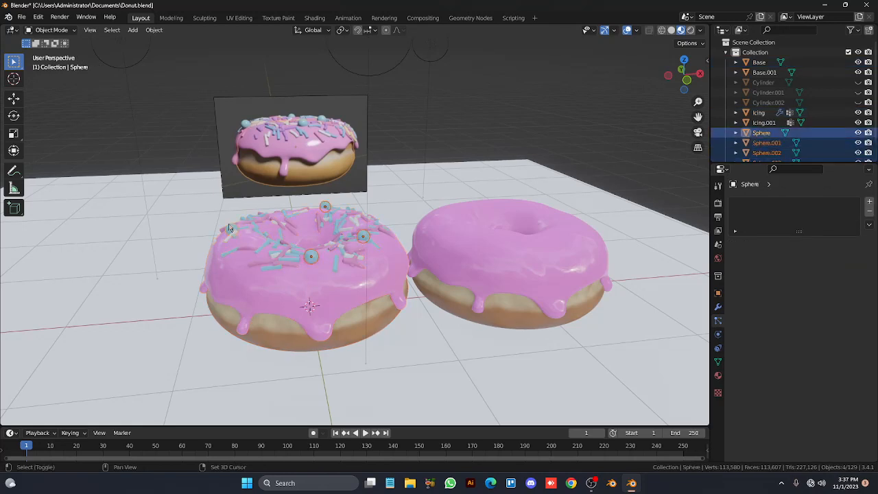
shift+click(298, 278)
shift+click(354, 325)
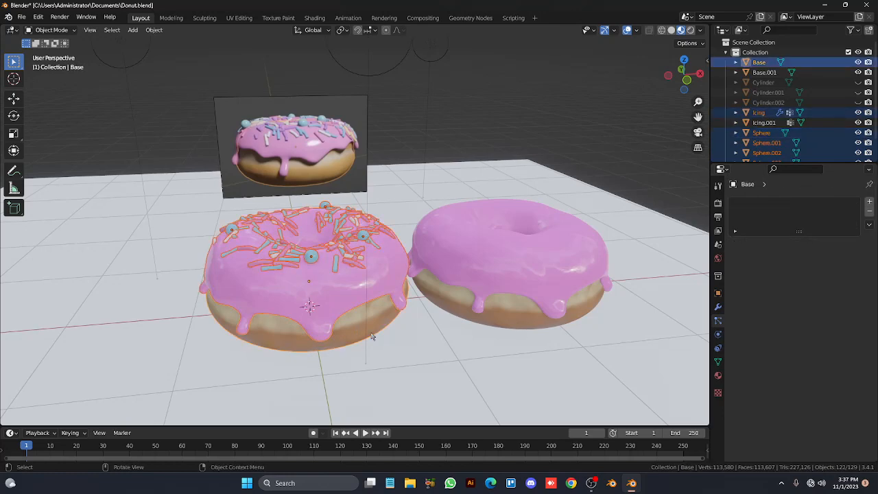
key(g)
key(x)
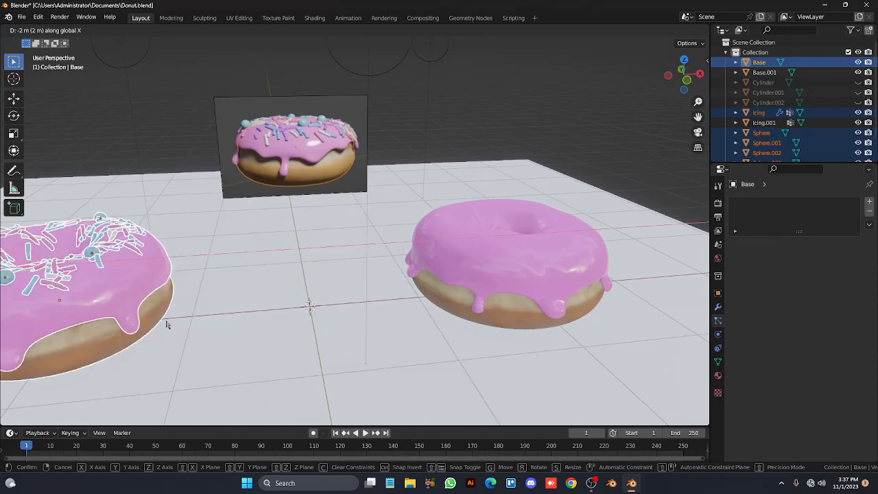
click(168, 323)
Move the plain donut's base and icing about -1.76 m along the X axis, to the spot the original donut occupied
click(506, 282)
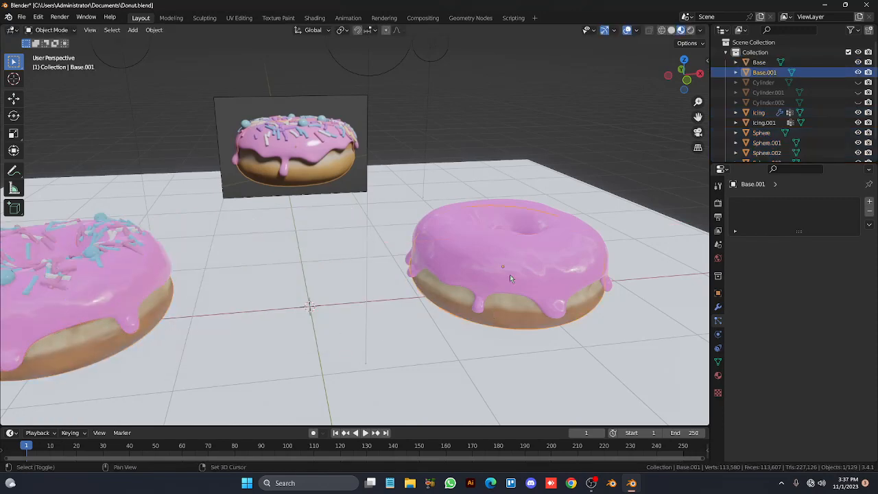
shift+click(510, 274)
key(g)
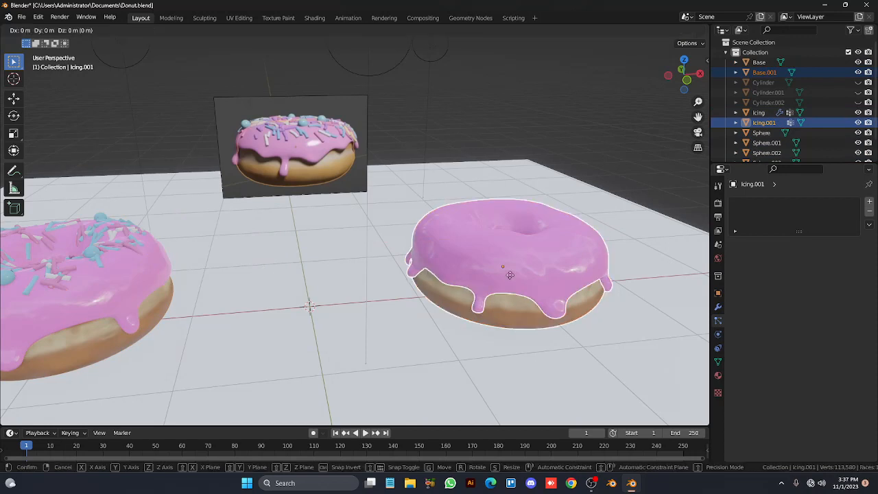
key(x)
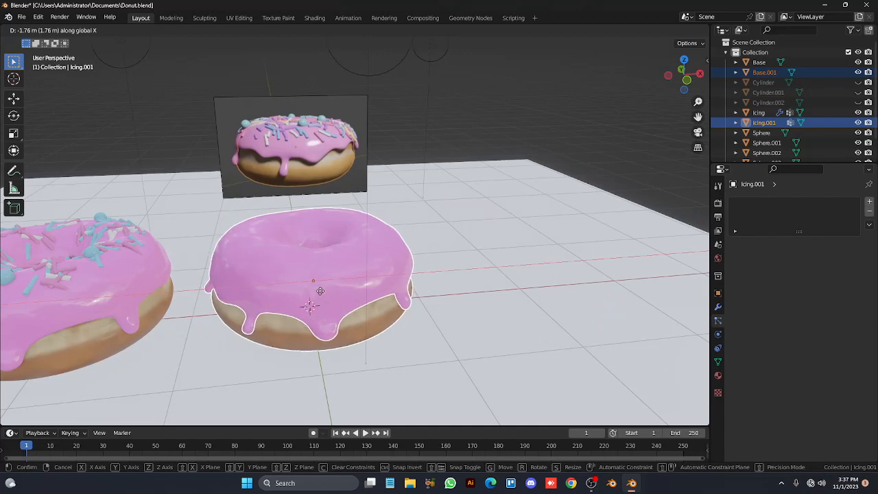
click(319, 295)
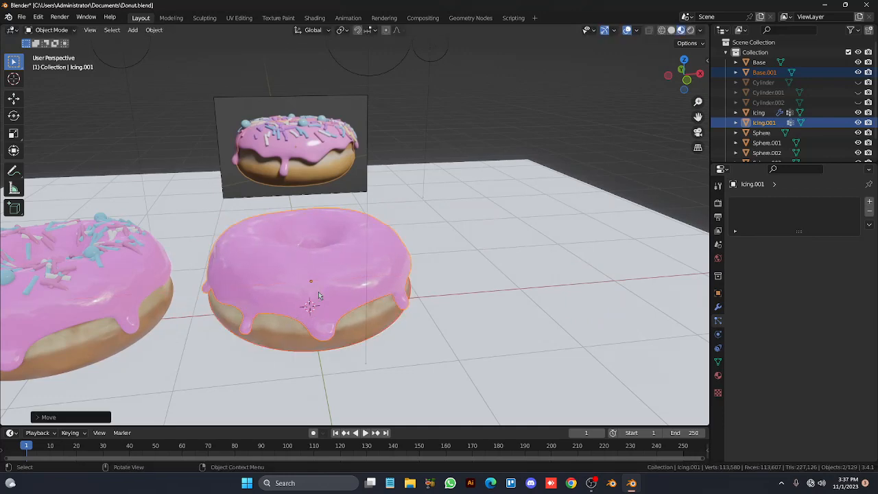
In top view, nudge the plain donut slightly along negative X to centre its hole on the world origin
key(KP_7)
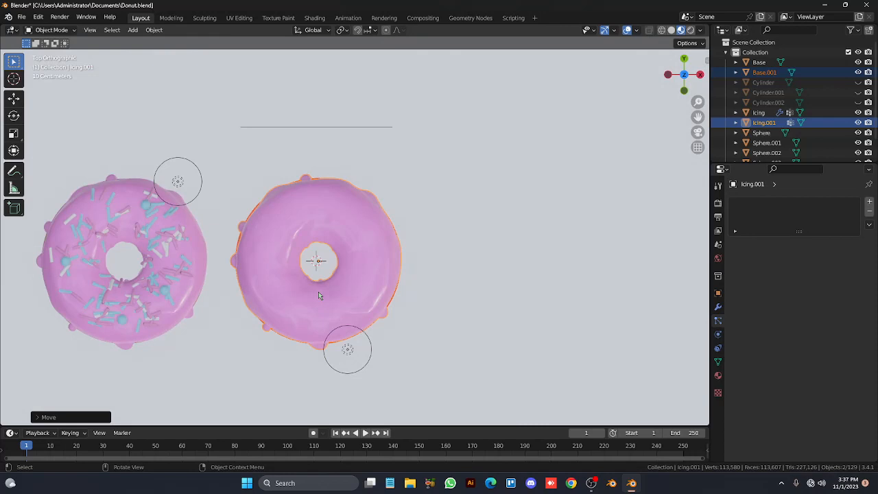
key(g)
key(x)
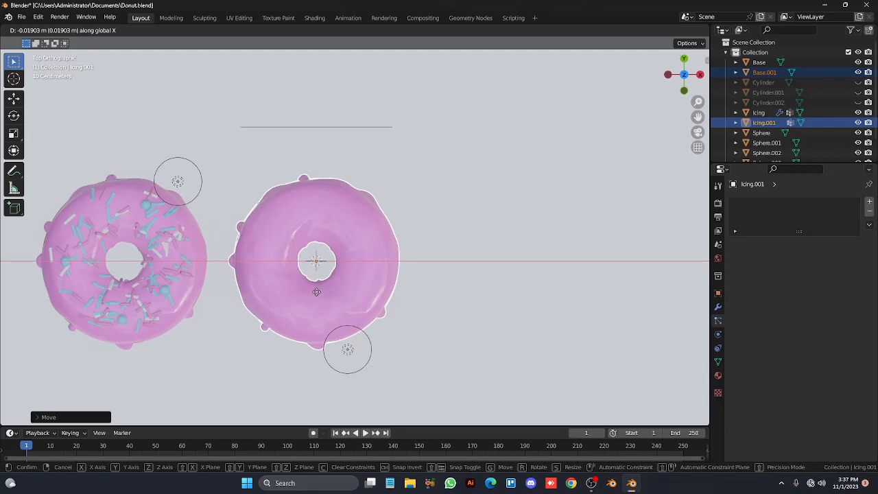
click(317, 294)
Hide every object except the plain donut's base and icing, and select the icing
middle_drag(317, 295, 317, 295)
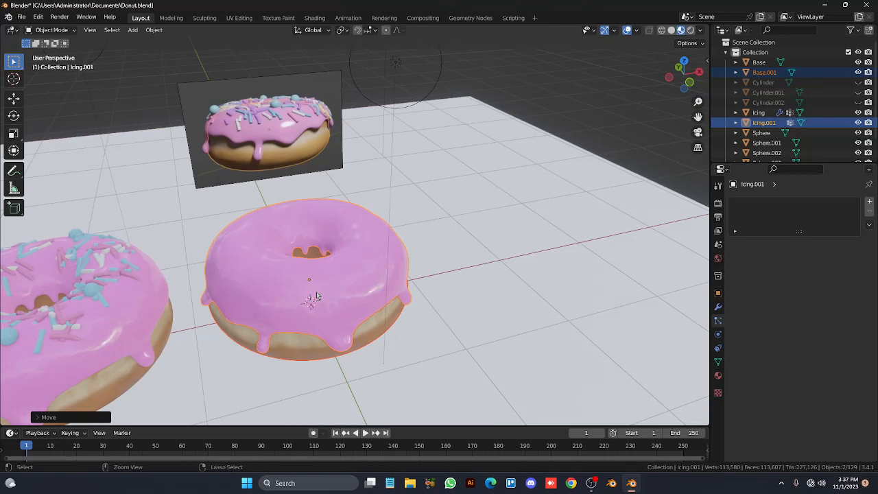
key(ctrl+i)
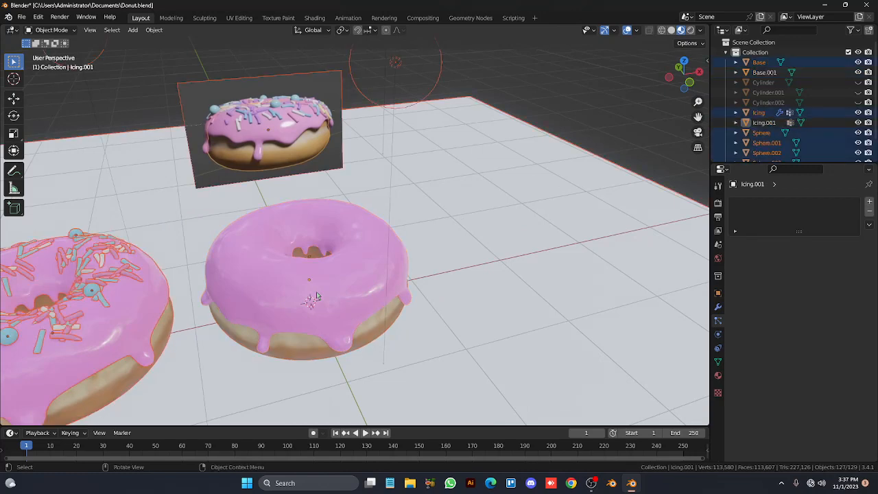
key(h)
click(317, 295)
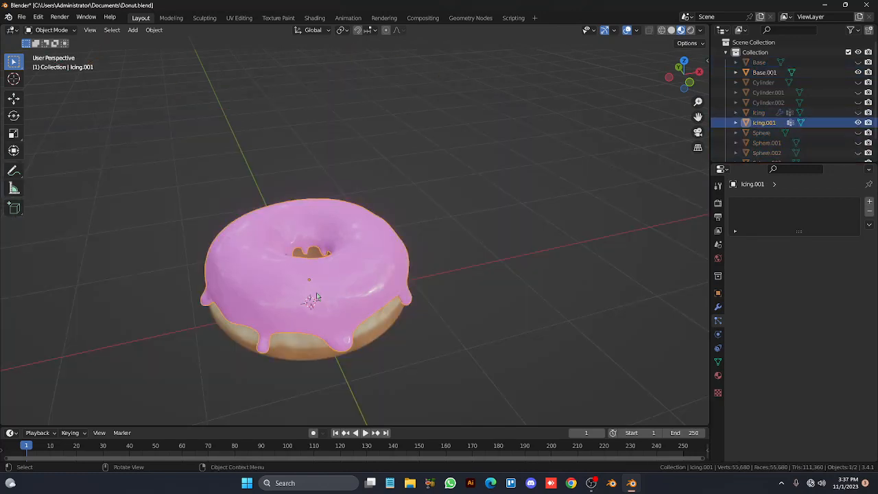
key(KP_2)
key(ctrl+KP_4)
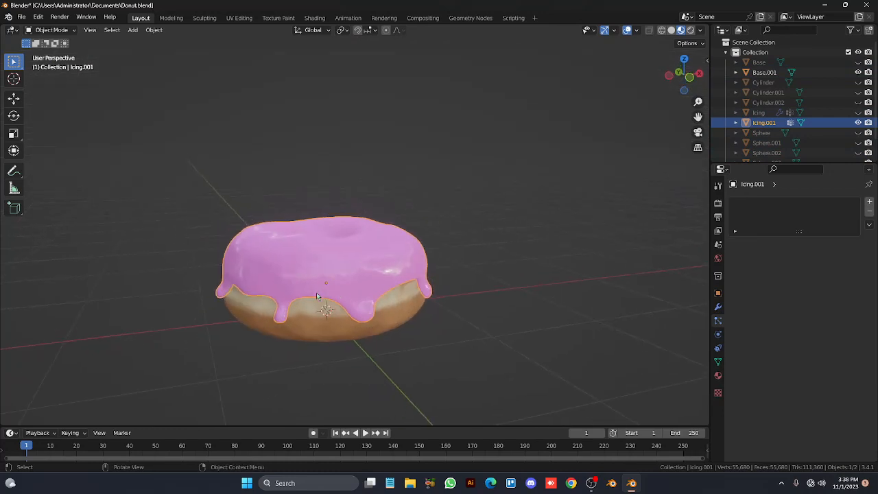
ctrl+scroll(317, 295, down, 1)
scroll(316, 295, up, 1)
key(KP_8)
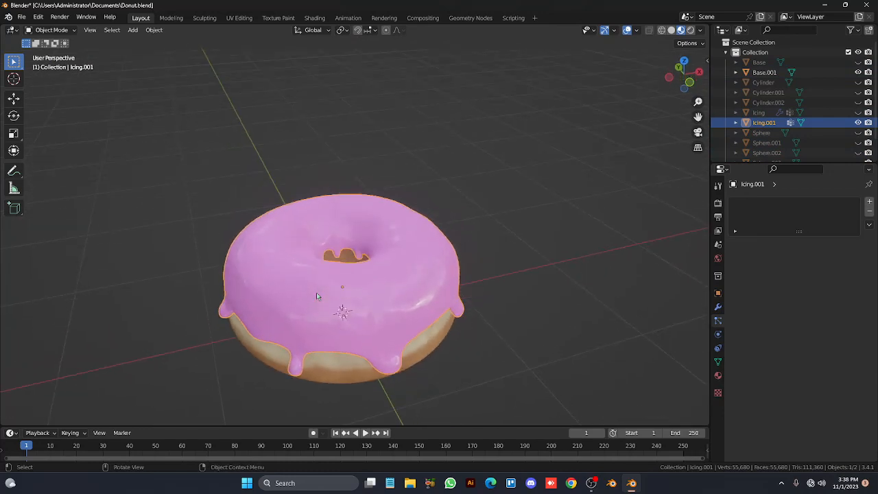
key(KP_2)
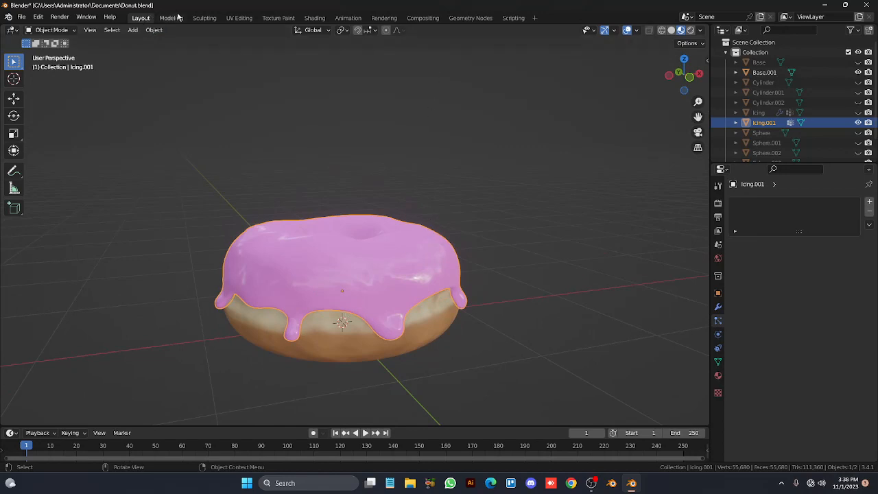
Switch to the Geometry Nodes workspace for the plain donut's icing
click(470, 18)
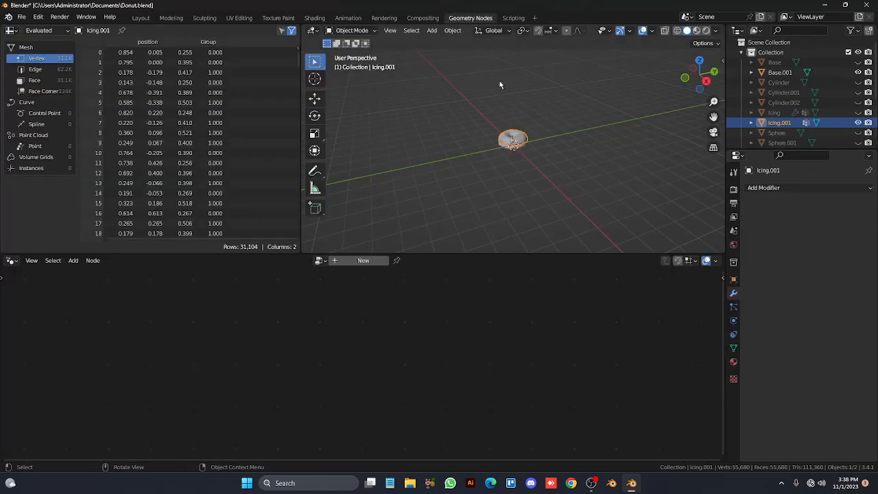
scroll(598, 158, up, 6)
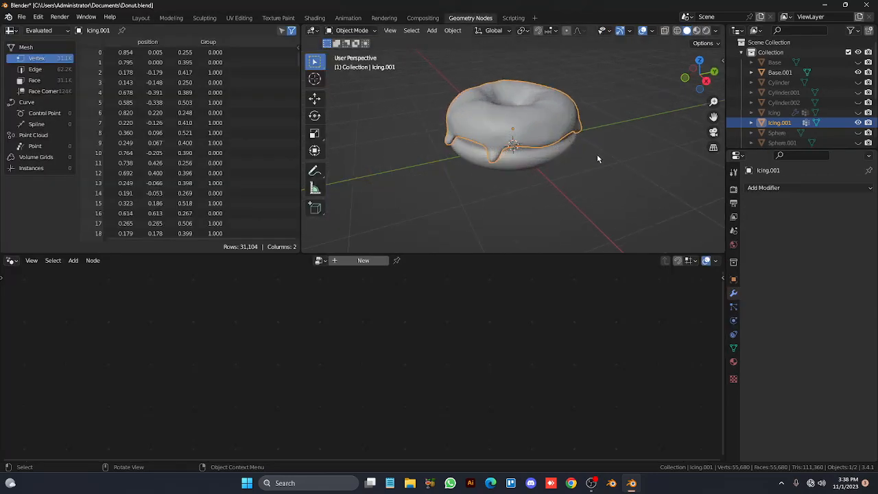
key(KP_4)
key(KP_4)
key(KP_4)
key(KP_4)
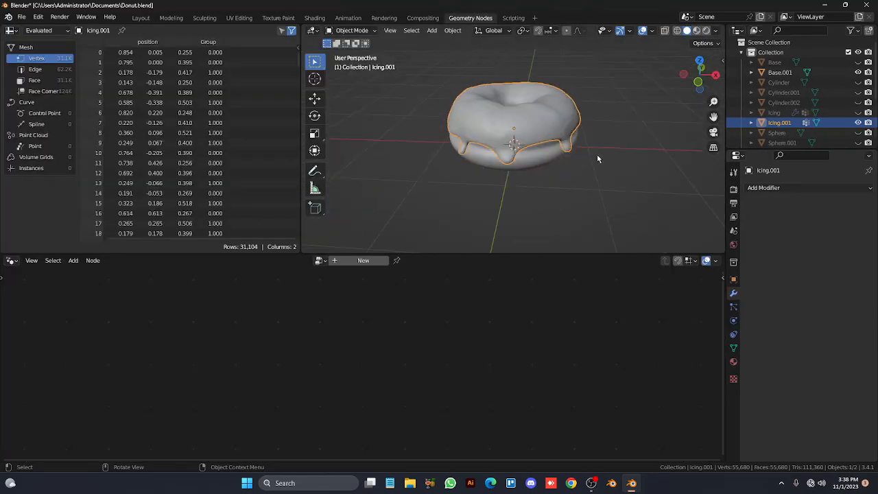
key(ctrl+KP_8)
key(ctrl+KP_8)
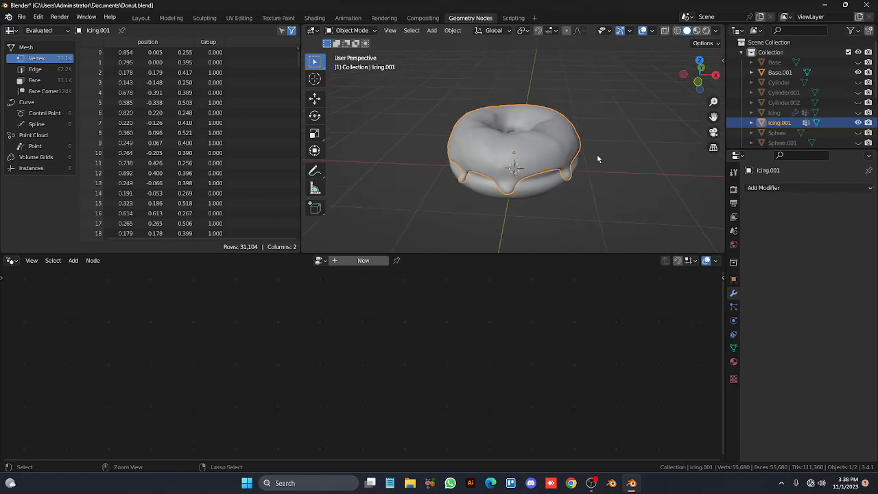
key(ctrl+KP_6)
key(ctrl+KP_8)
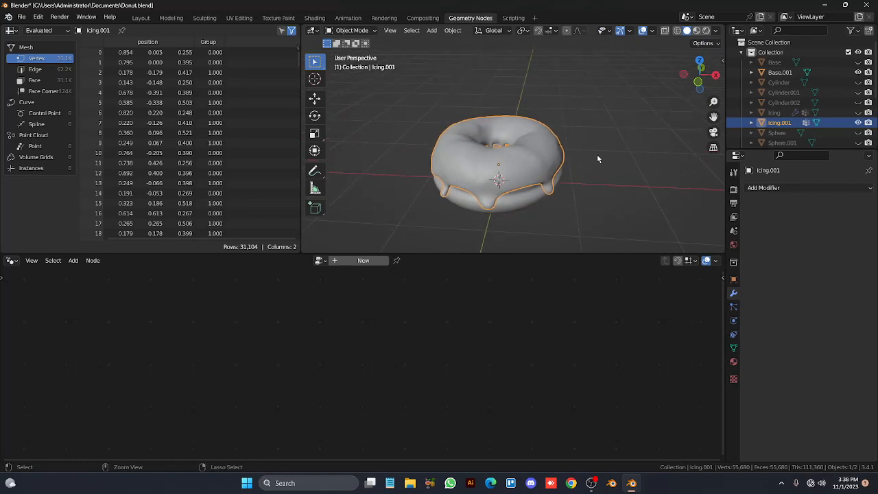
Join the spreadsheet area into the 3D viewport so the viewport takes over its space
click(524, 163)
click(524, 162)
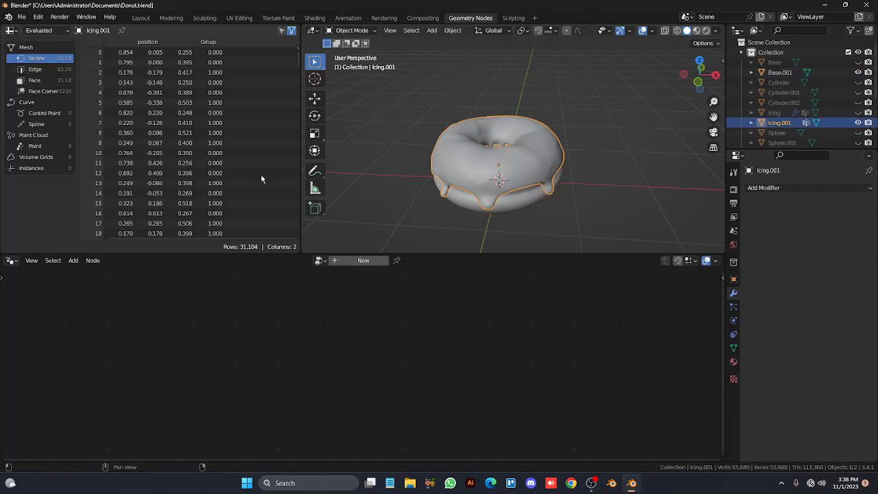
right_click(302, 220)
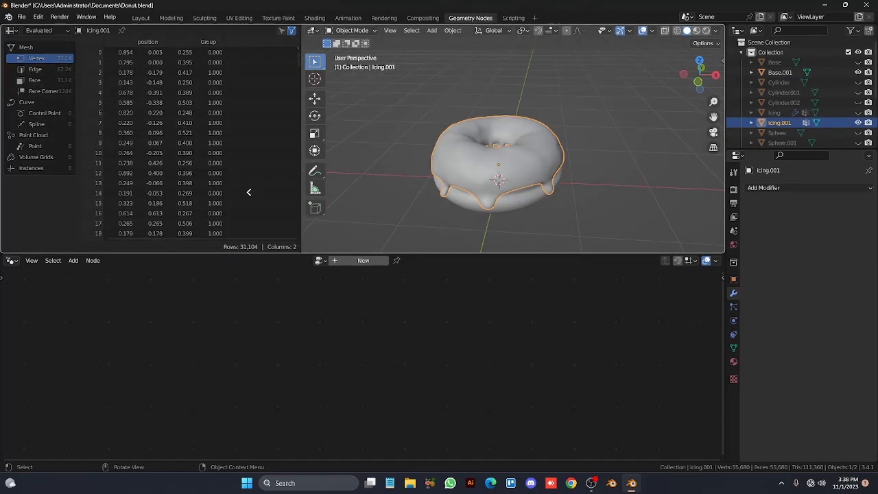
click(249, 192)
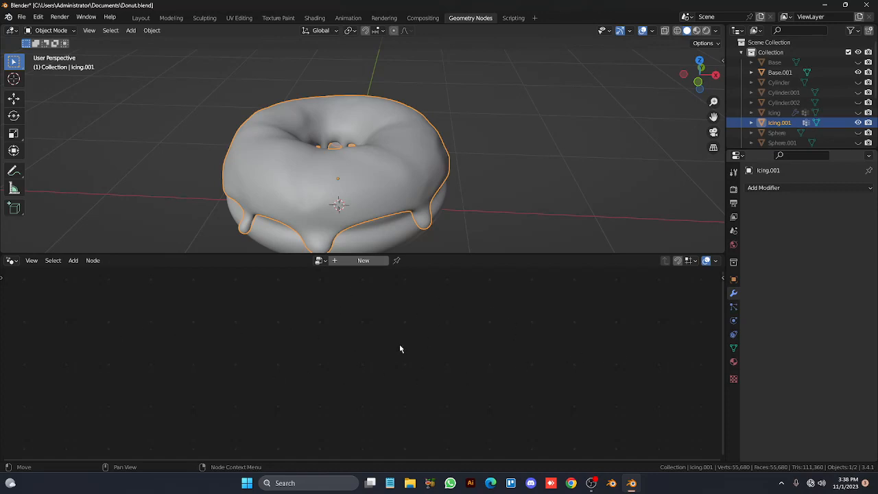
Create a new geometry node tree on the plain donut's icing
click(363, 262)
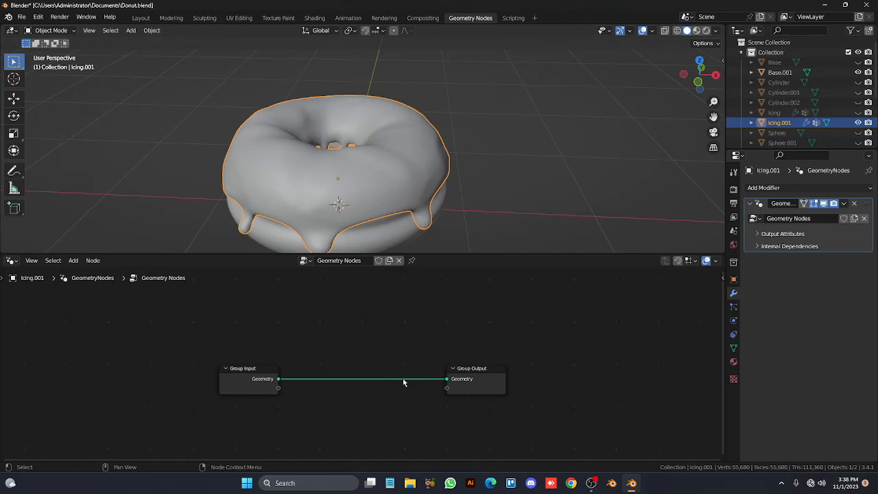
click(243, 389)
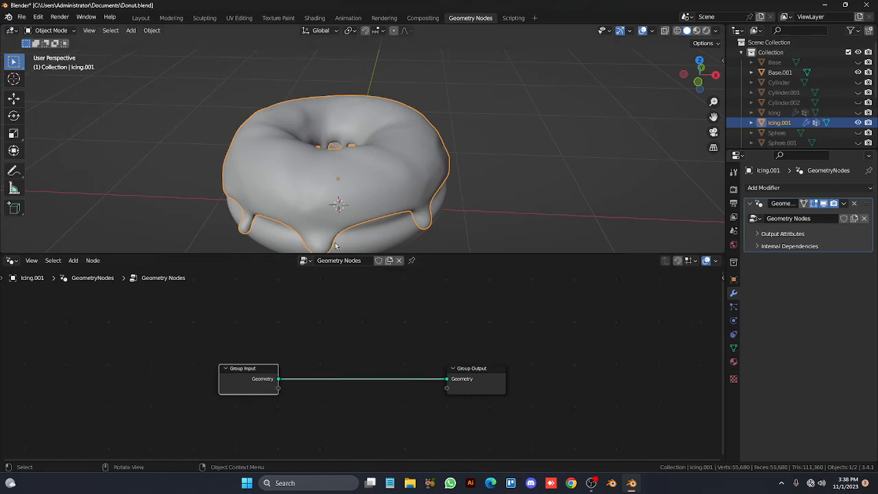
click(501, 374)
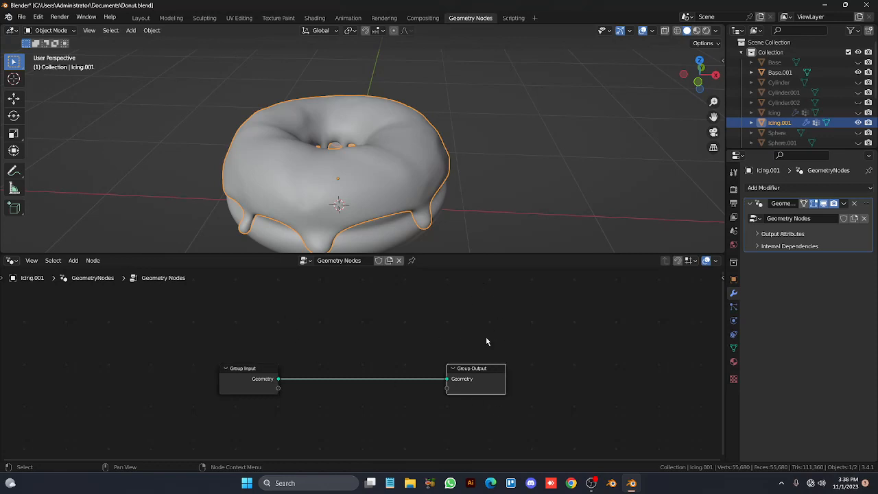
Insert a Distribute Points on Faces node between the Group Input and Group Output of the icing's node tree
scroll(356, 204, down, 1)
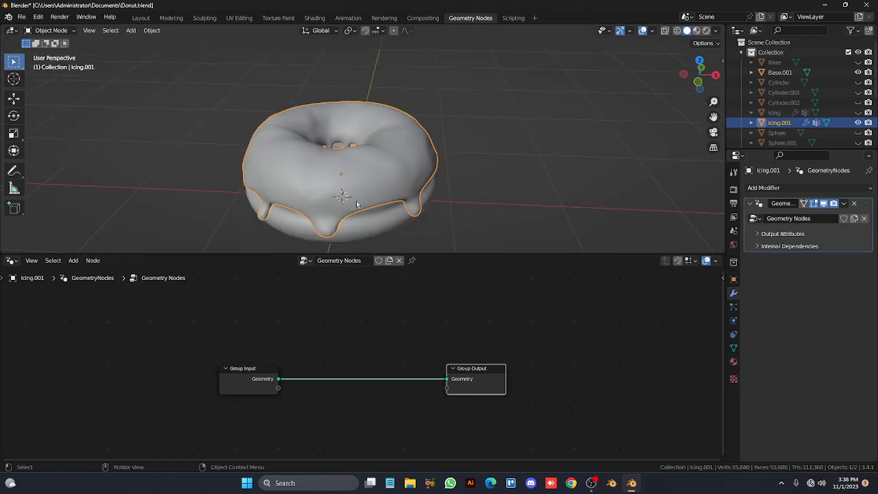
mouse_move(428, 197)
middle_down()
mouse_move(428, 175)
mouse_move(429, 197)
middle_up()
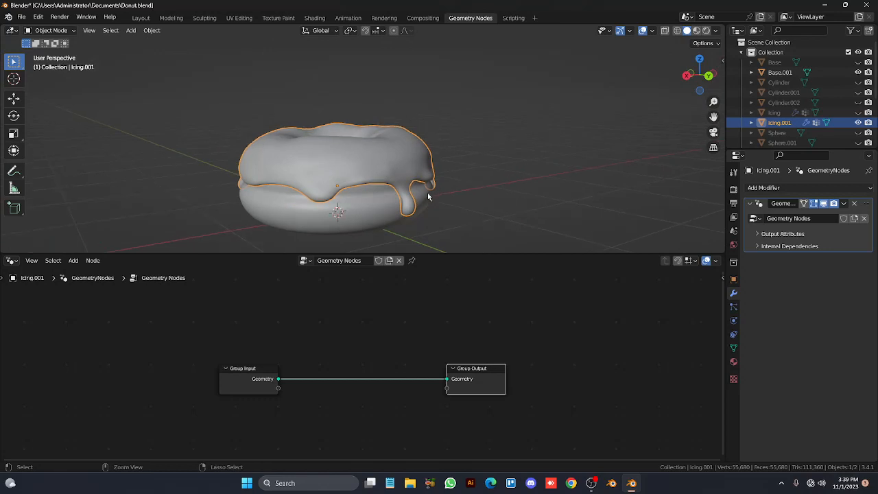
key(ctrl+KP_4)
key(ctrl+KP_8)
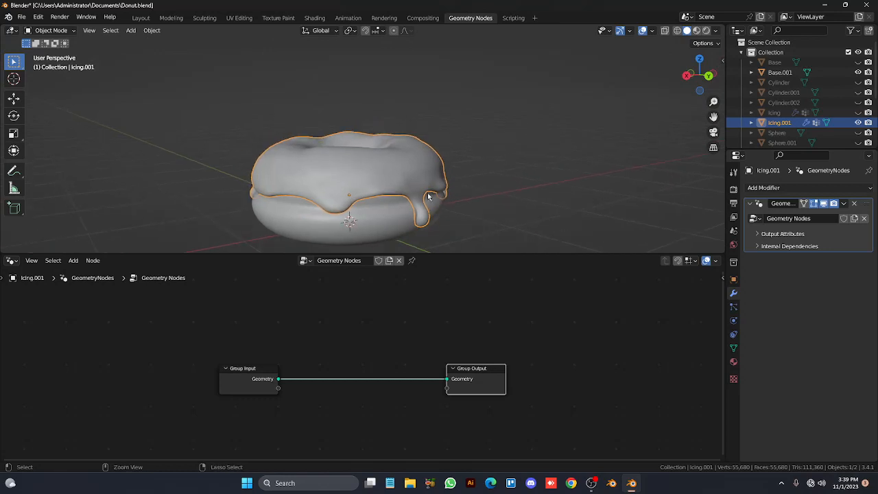
key(ctrl+KP_8)
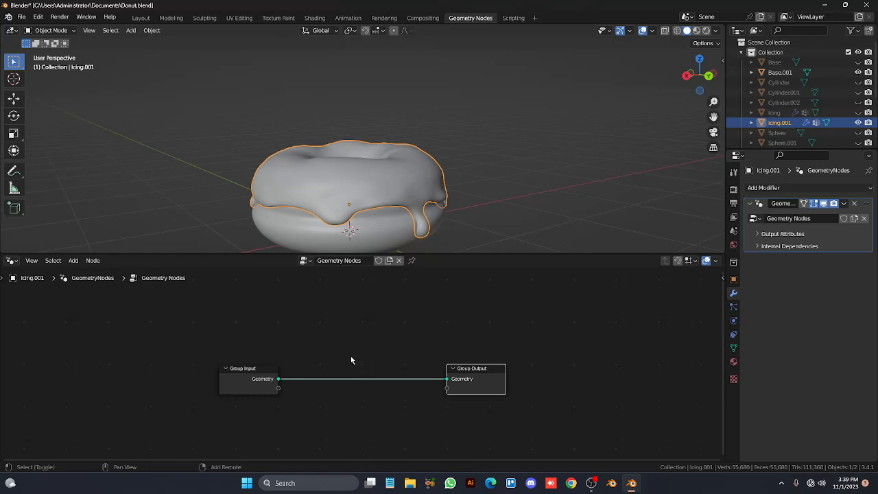
key(shift+a)
key(shift+a)
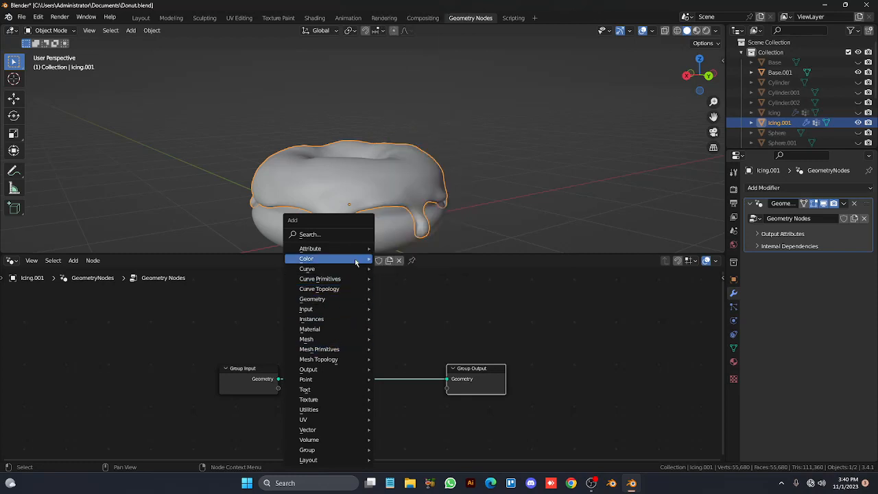
mouse_move(356, 376)
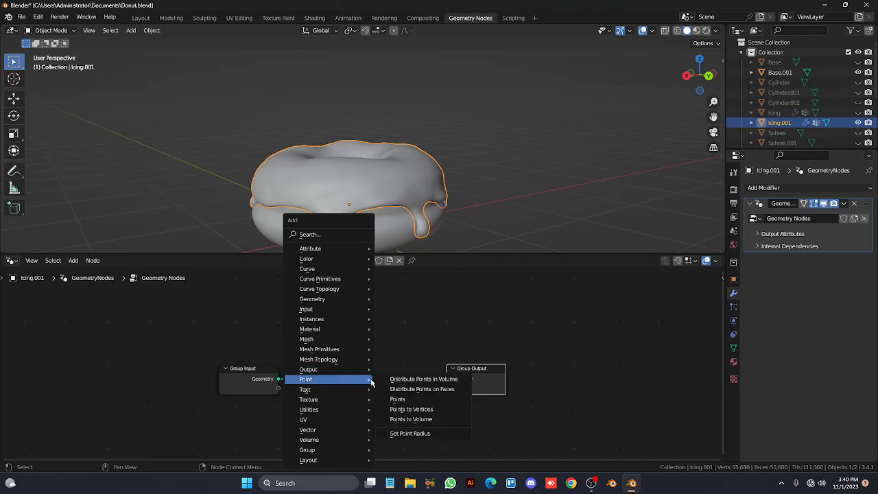
click(406, 390)
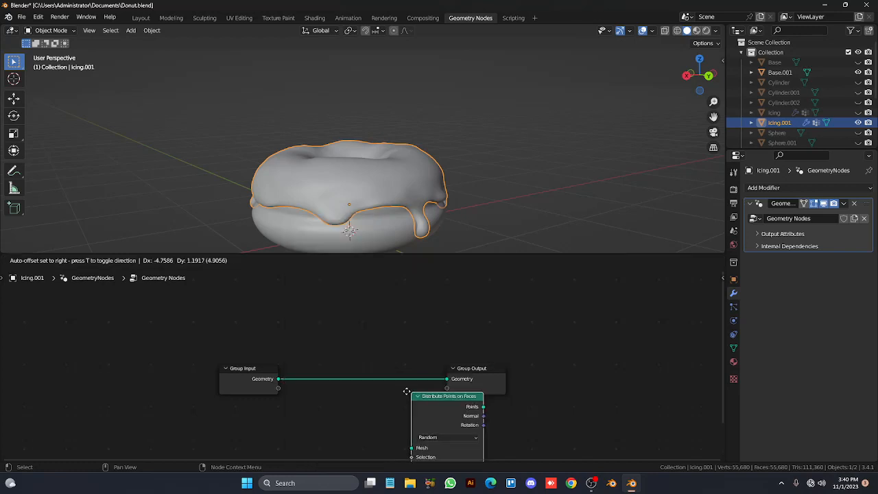
click(314, 337)
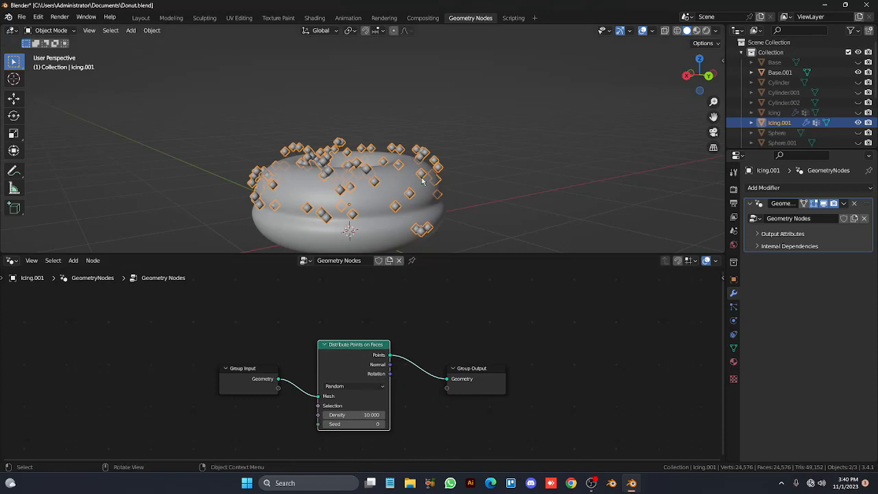
Compare the icing's mesh in Edit Mode, with its vertices deselected, against the distributed points in Object Mode
key(Tab)
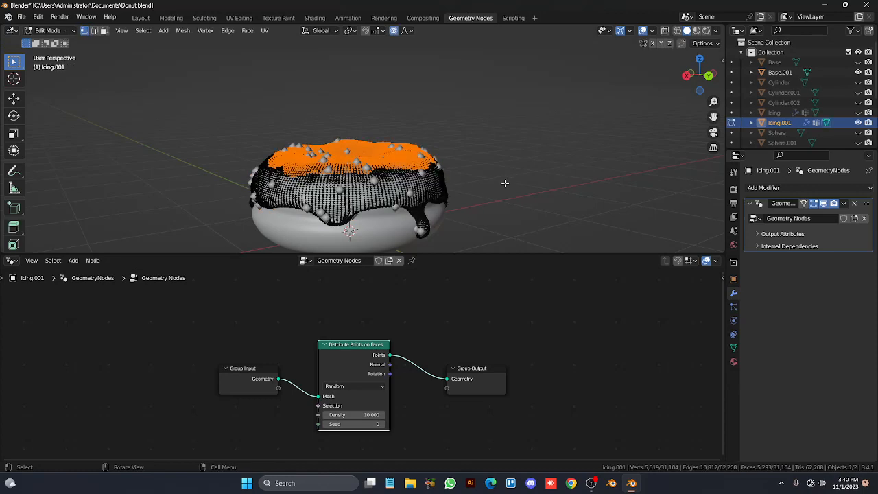
key(alt+a)
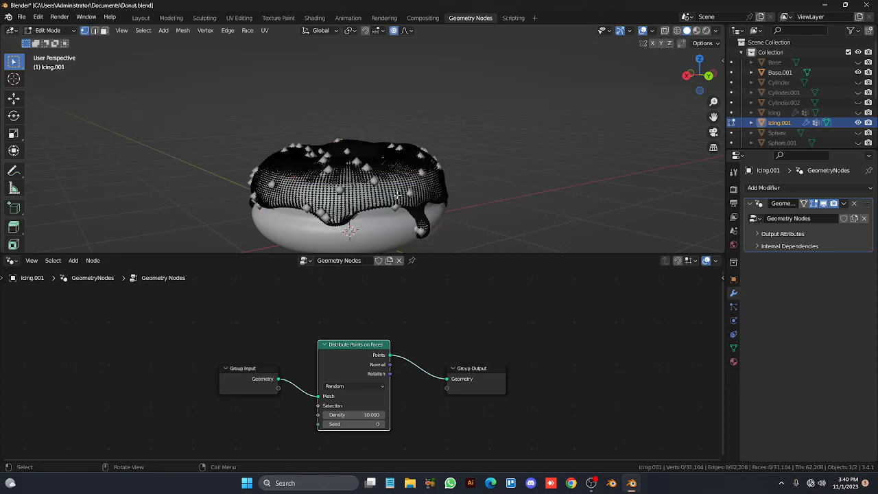
key(Tab)
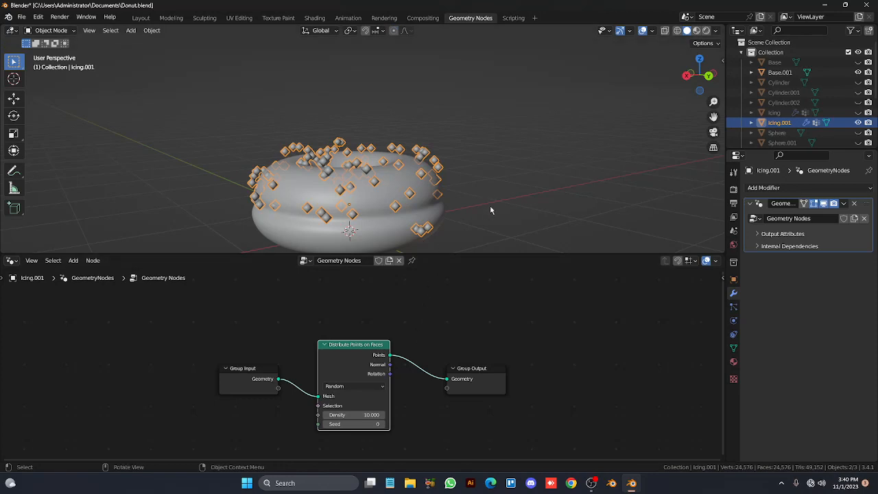
key(Tab)
key(Tab)
key(Tab)
key(Tab)
key(Tab)
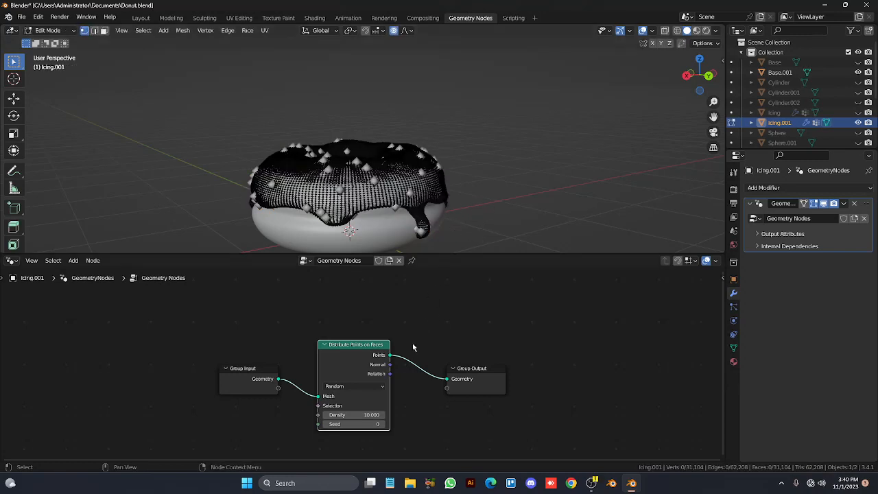
key(Tab)
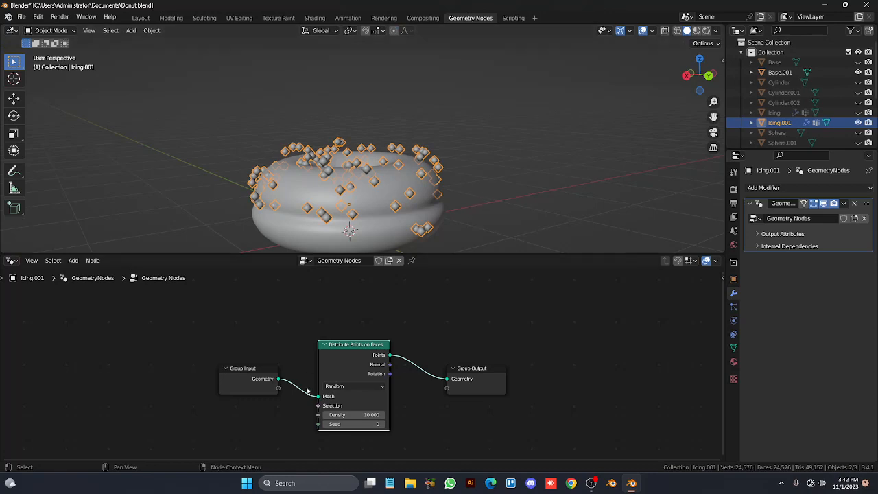
Rearrange the node tree so Group Input sits higher and Distribute Points on Faces sits lower
drag(353, 364, 354, 379)
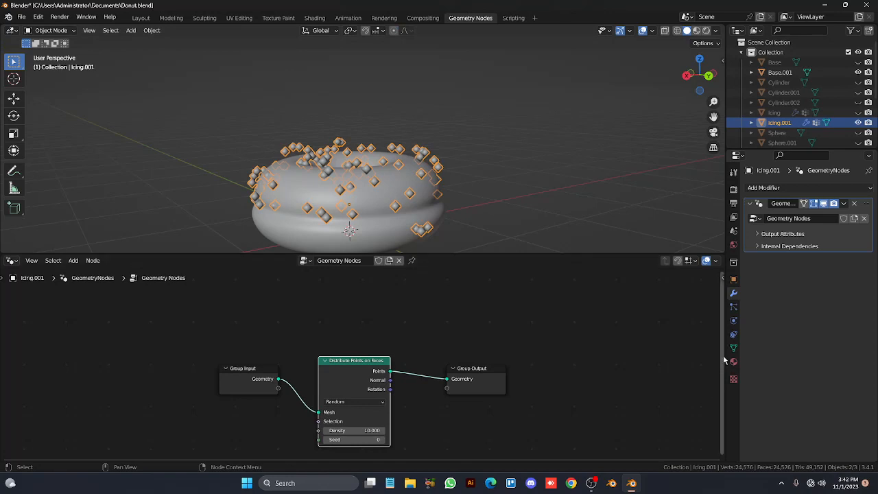
drag(724, 357, 722, 384)
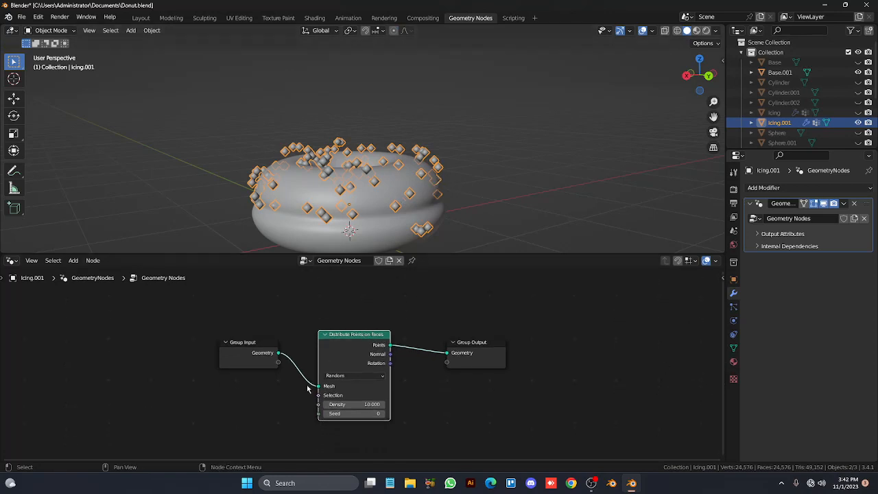
drag(356, 351, 358, 365)
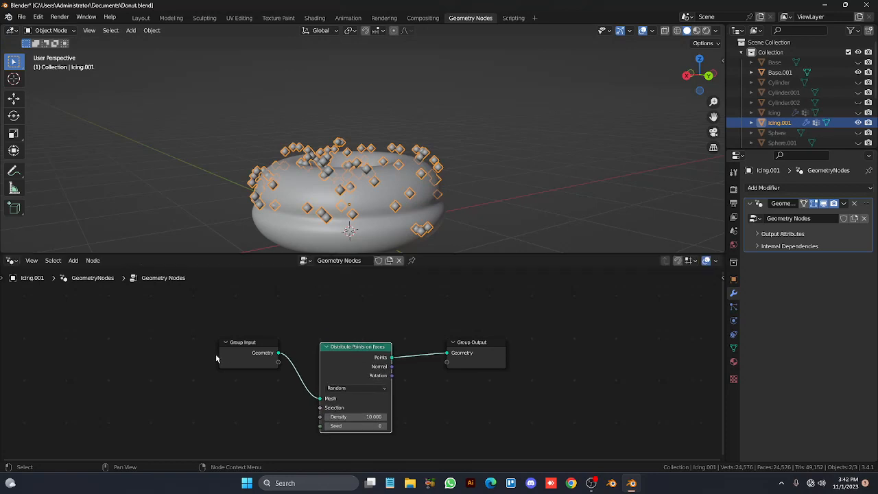
mouse_move(250, 338)
mouse_down()
mouse_move(248, 353)
mouse_move(253, 326)
mouse_up()
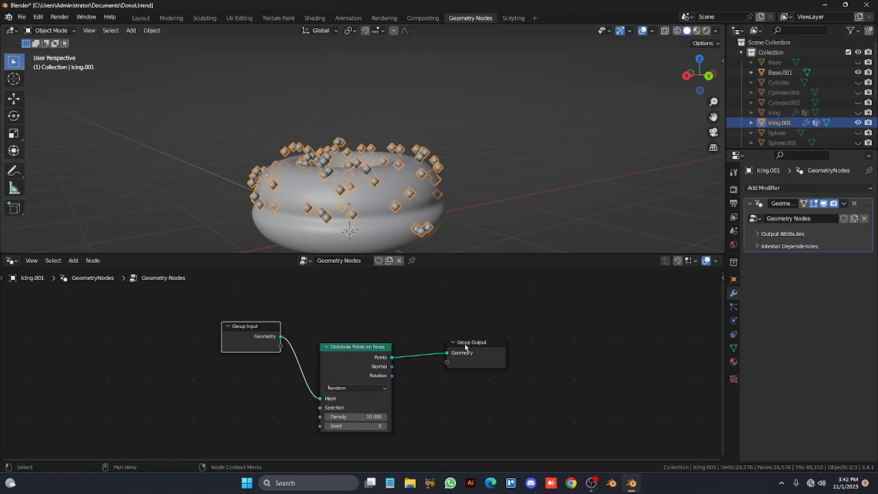
drag(341, 360, 343, 365)
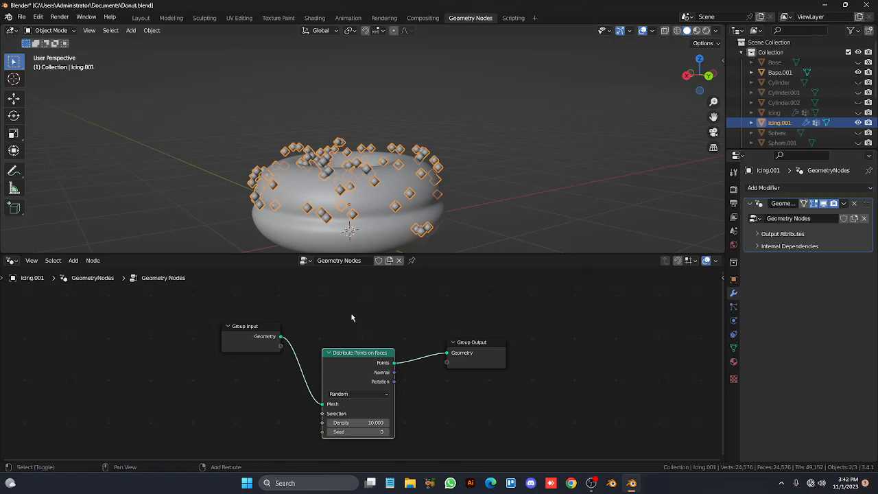
Insert a Join Geometry node before the Group Output and link the Group Input geometry into it alongside the points
key(shift+a)
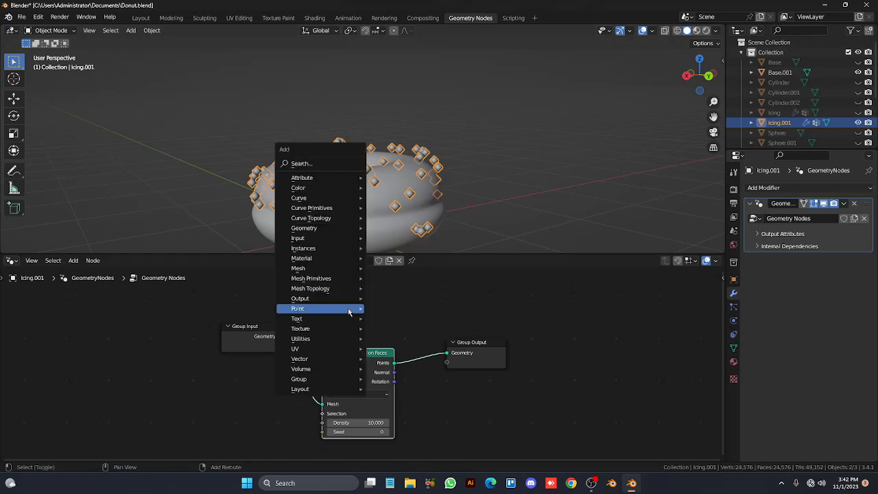
mouse_move(349, 213)
mouse_move(348, 229)
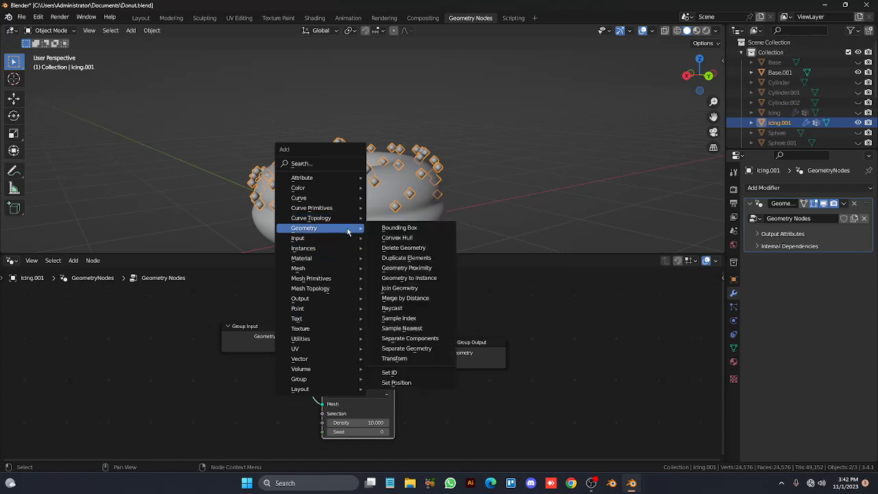
click(405, 289)
click(415, 341)
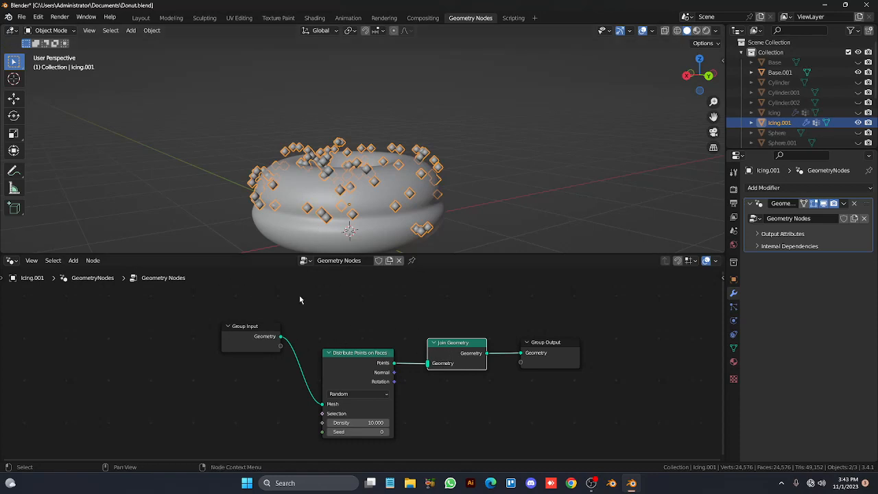
drag(280, 336, 427, 363)
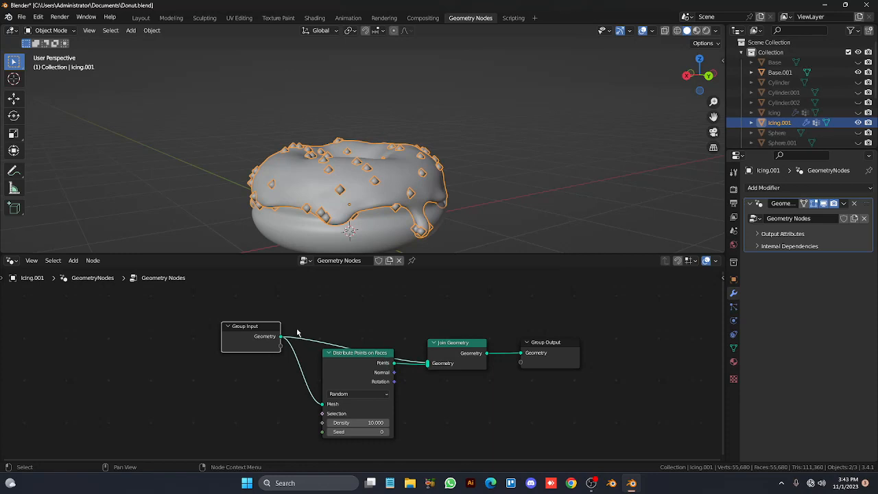
Move the Group Output and Join Geometry nodes up so they line up with the Group Input
middle_drag(397, 155, 398, 155)
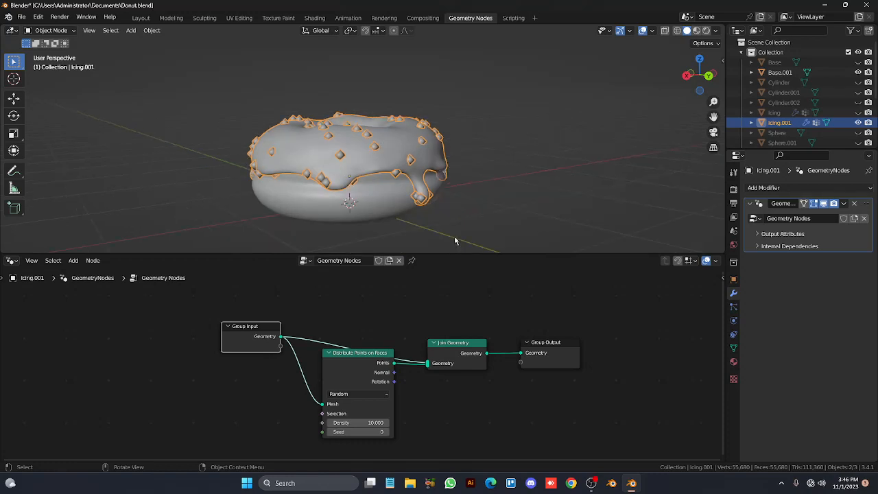
drag(449, 320, 529, 347)
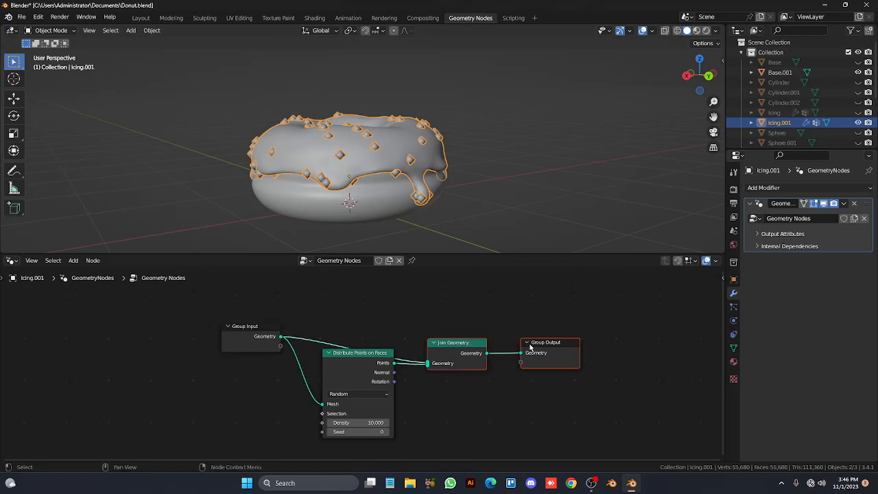
click(529, 342)
click(527, 342)
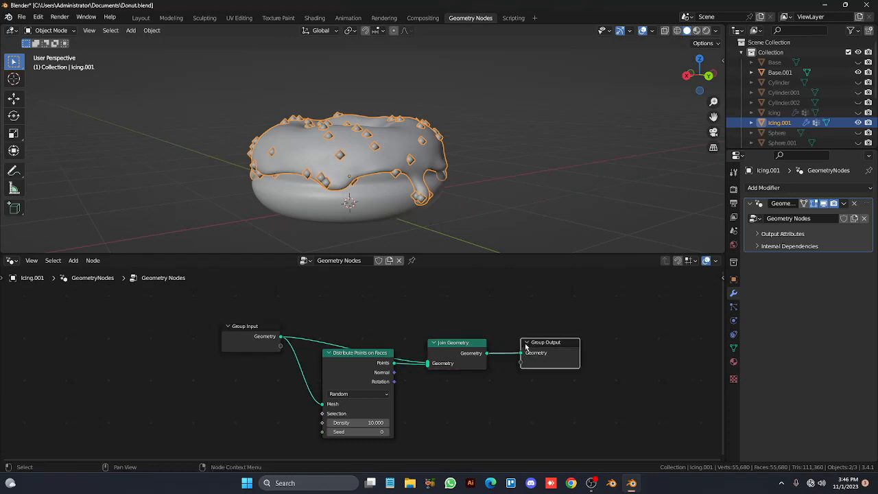
drag(550, 308, 537, 329)
drag(464, 352, 457, 327)
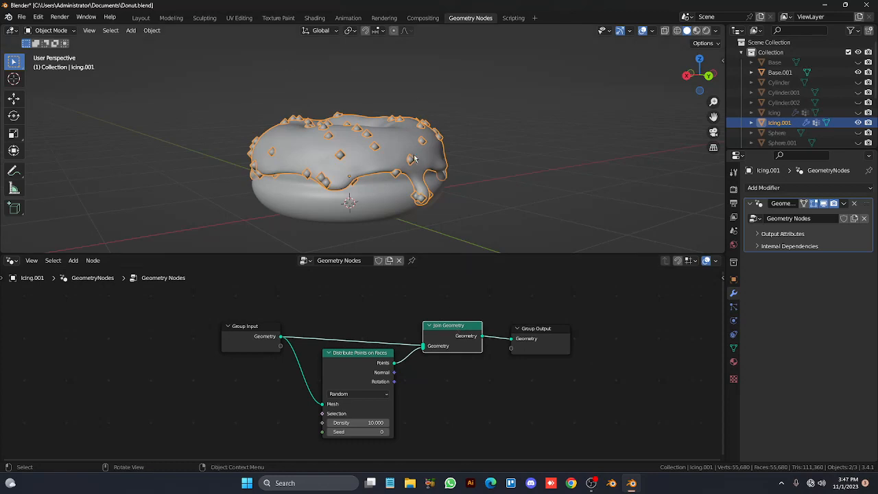
Unhide the three sprinkle objects Cylinder, Cylinder.001 and Cylinder.002
mouse_move(415, 159)
middle_down()
mouse_move(411, 179)
mouse_move(414, 159)
middle_up()
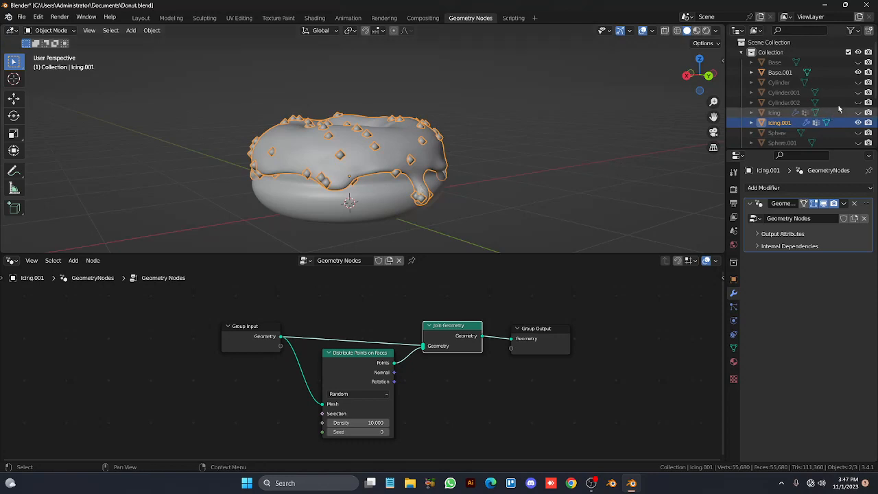
click(858, 82)
click(858, 92)
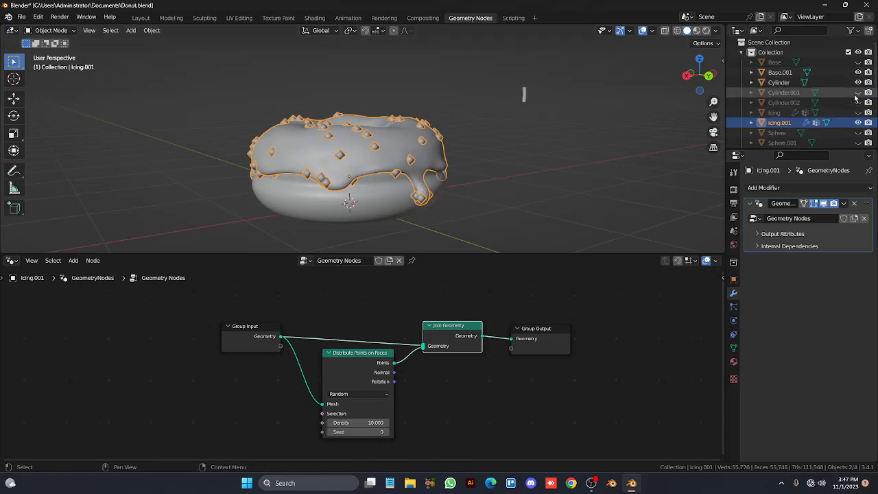
click(858, 102)
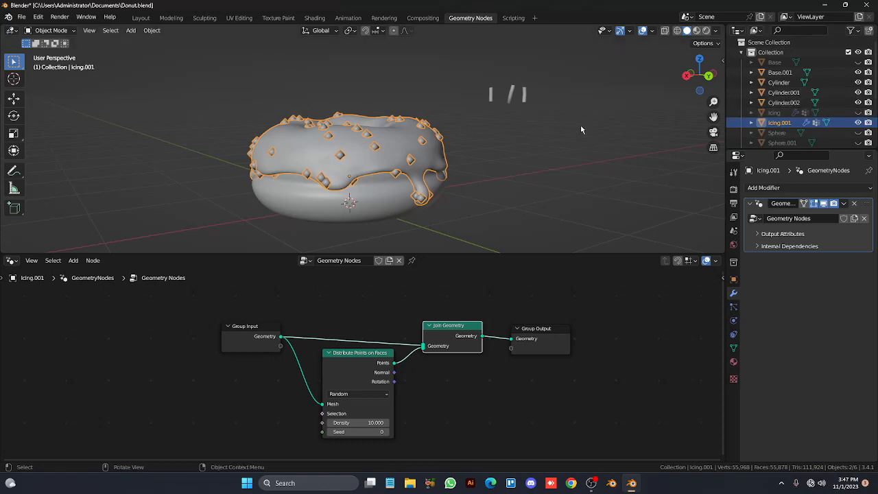
Display the viewport in Material Preview with nothing selected to inspect the colours of the three sprinkles
key(z)
click(571, 202)
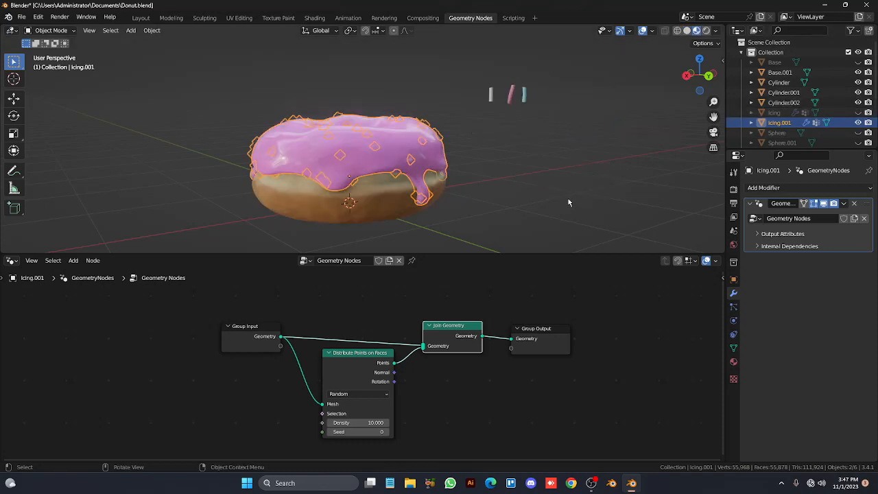
click(569, 196)
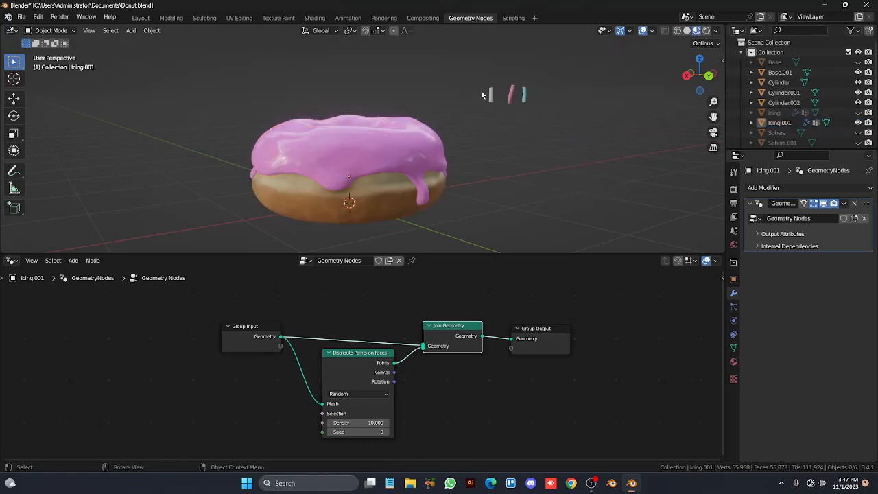
drag(482, 84, 548, 110)
click(543, 134)
Check the donut and sprinkles in Solid and Wireframe shading, ending with the viewport in Rendered shading
key(z)
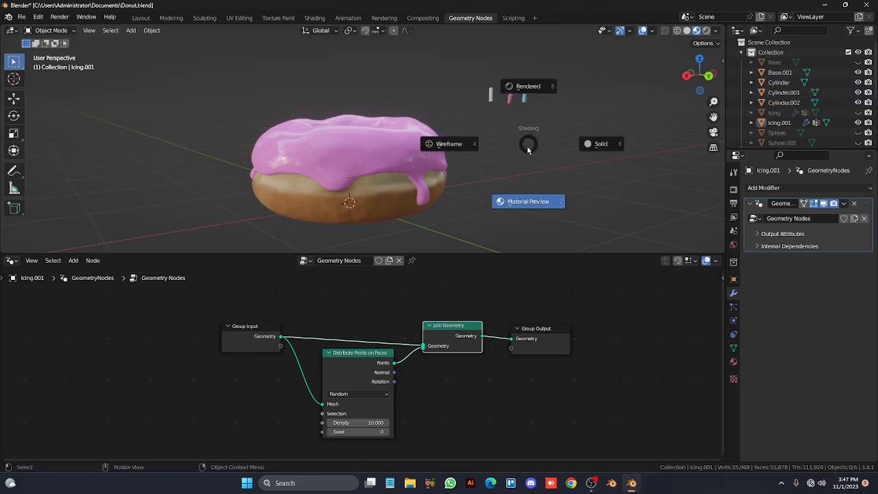
click(575, 144)
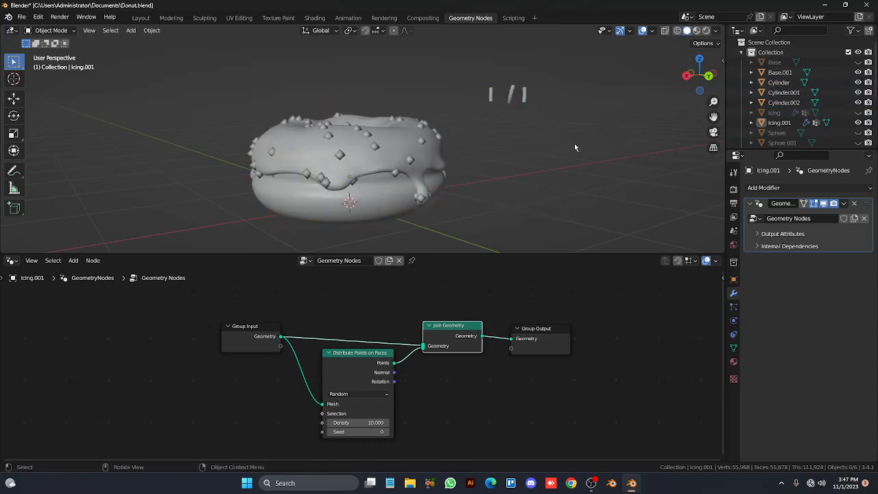
key(z)
click(506, 149)
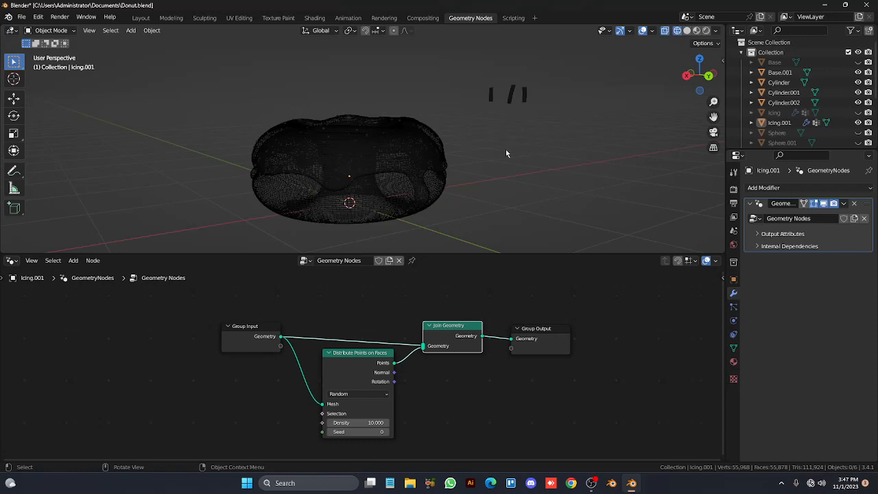
key(z)
click(526, 120)
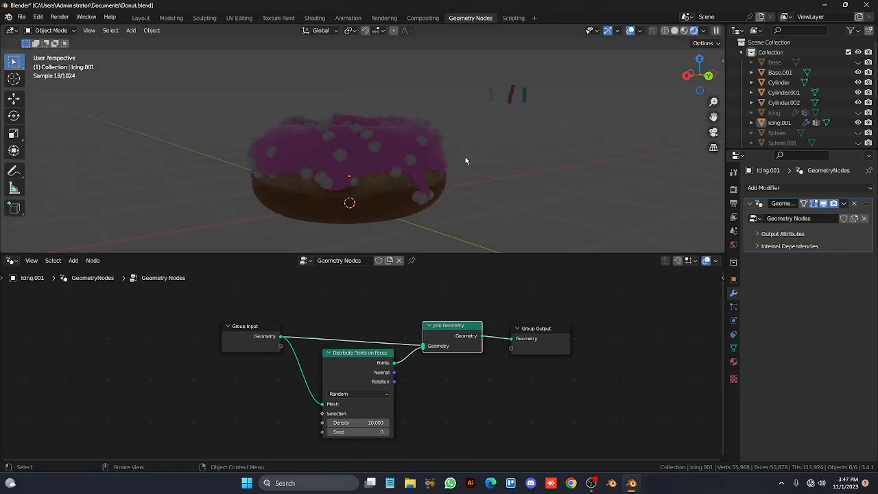
Check the donut in Material Preview and finish with the viewport in Solid shading
key(z)
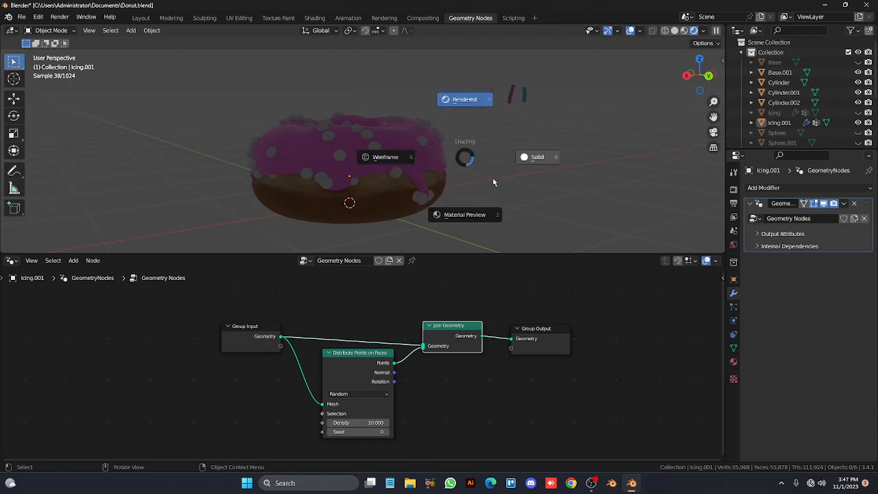
click(485, 203)
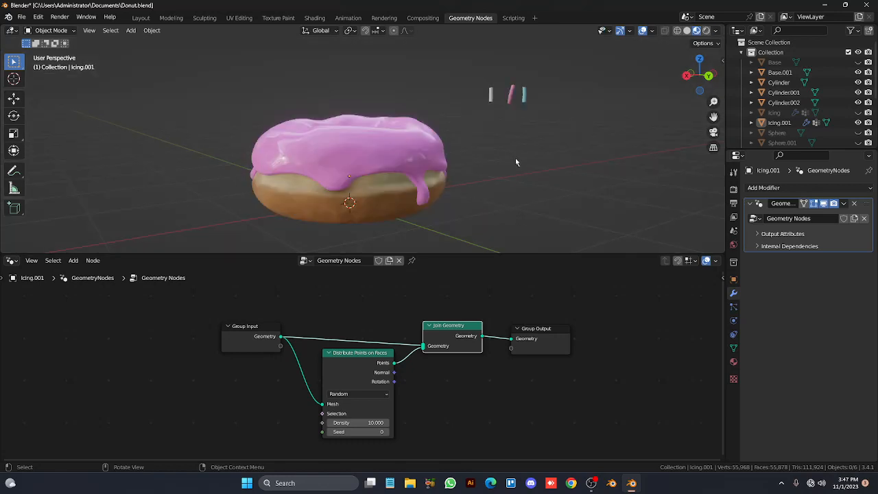
key(z)
click(484, 170)
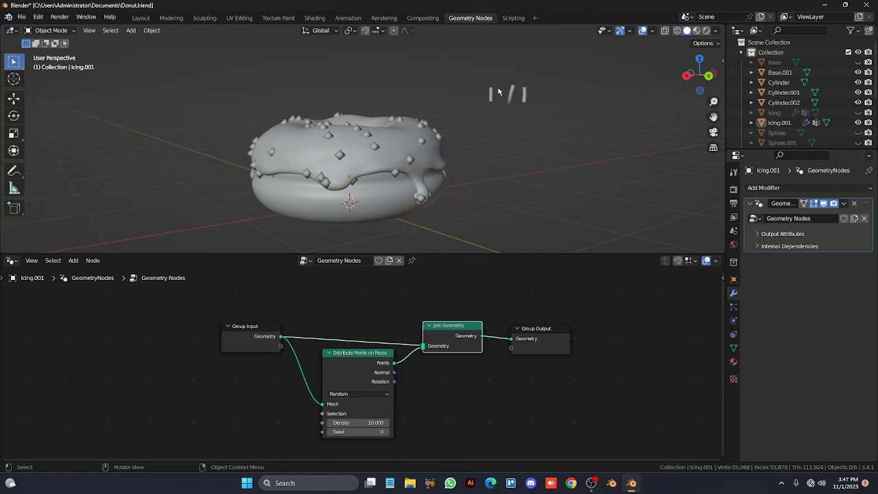
Select the Cylinder sprinkle beside the donut and scale it uniformly by about 1.18
drag(482, 89, 538, 113)
click(538, 143)
click(524, 98)
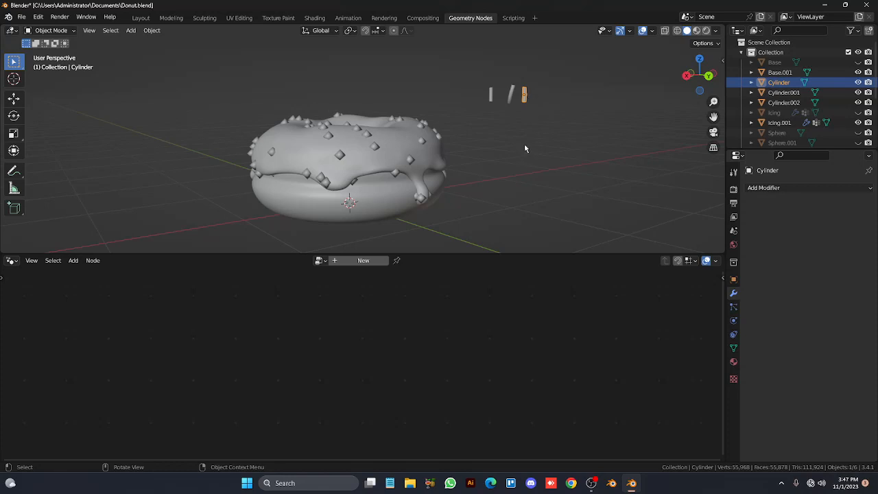
key(s)
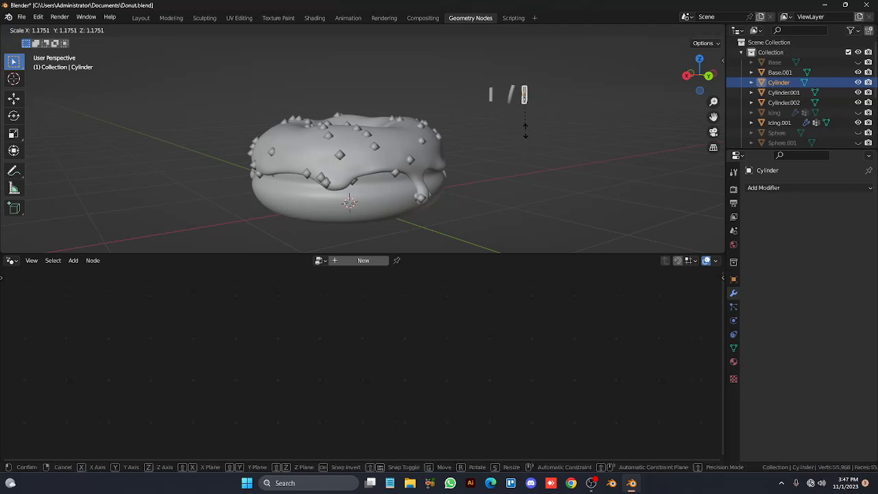
click(525, 131)
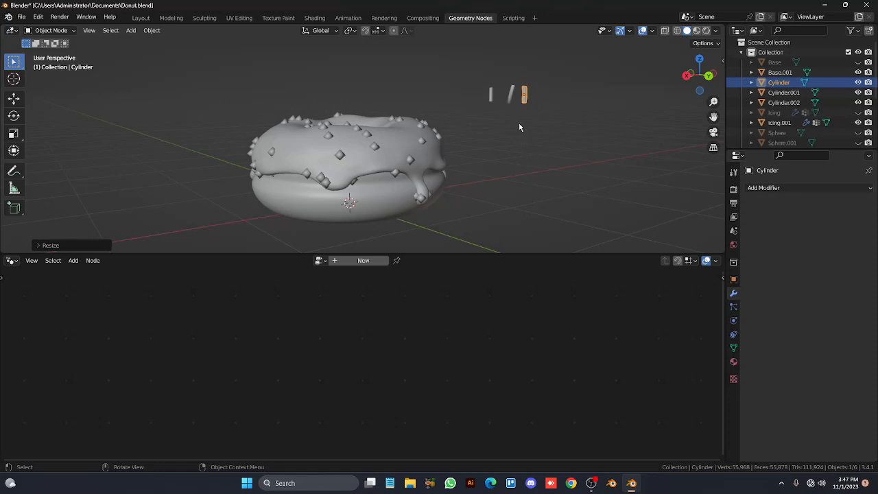
scroll(520, 128, up, 2)
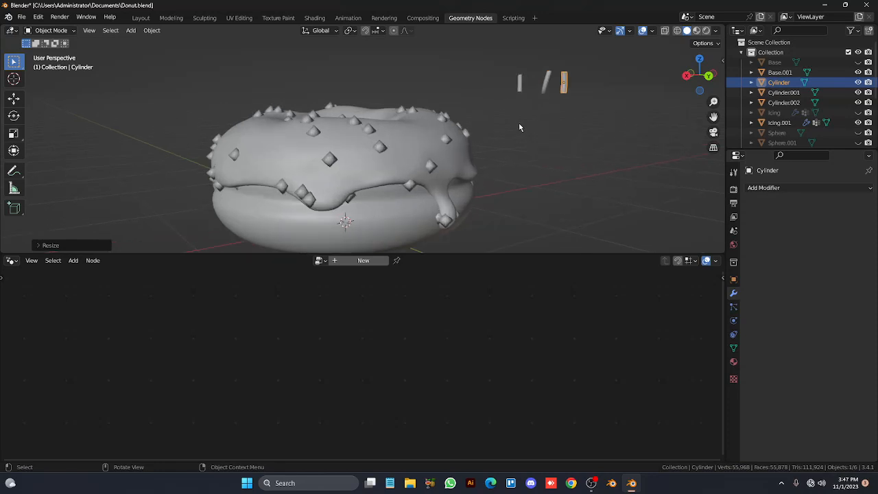
scroll(520, 127, down, 2)
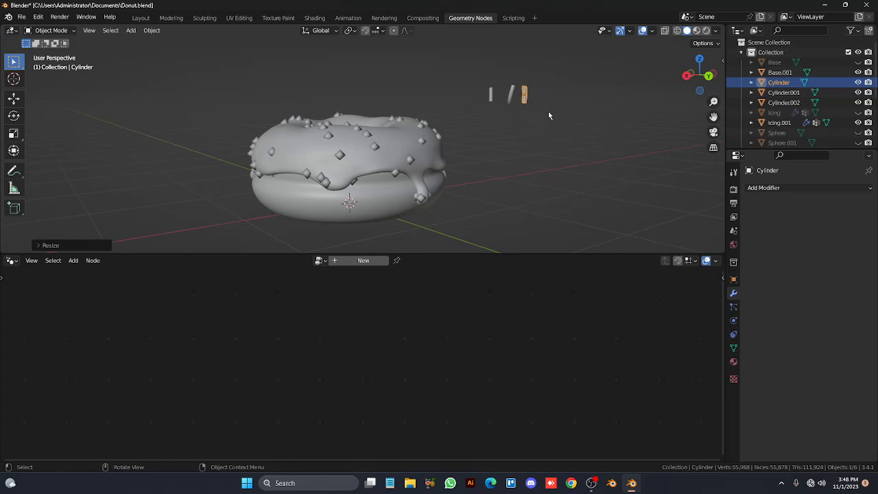
key(r)
key(Escape)
Select Icing.001 and spread its nodes apart, leaving a wide gap between Distribute Points on Faces and Join Geometry
click(393, 154)
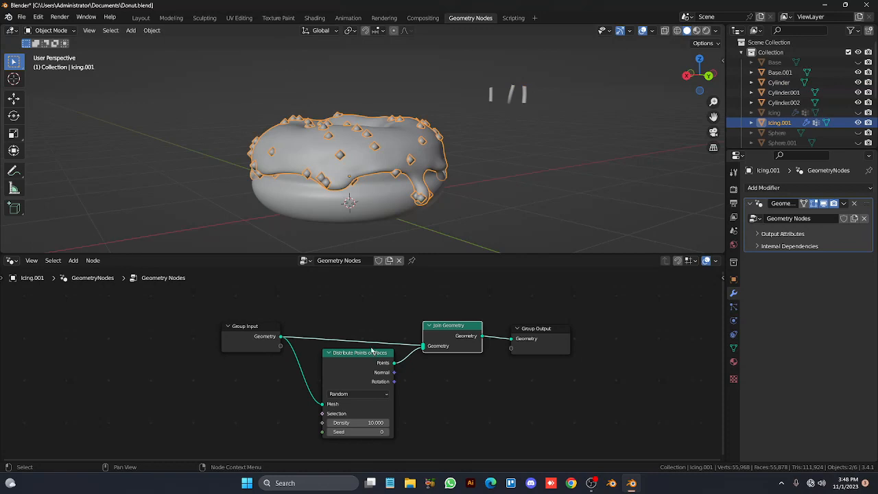
drag(345, 309, 254, 350)
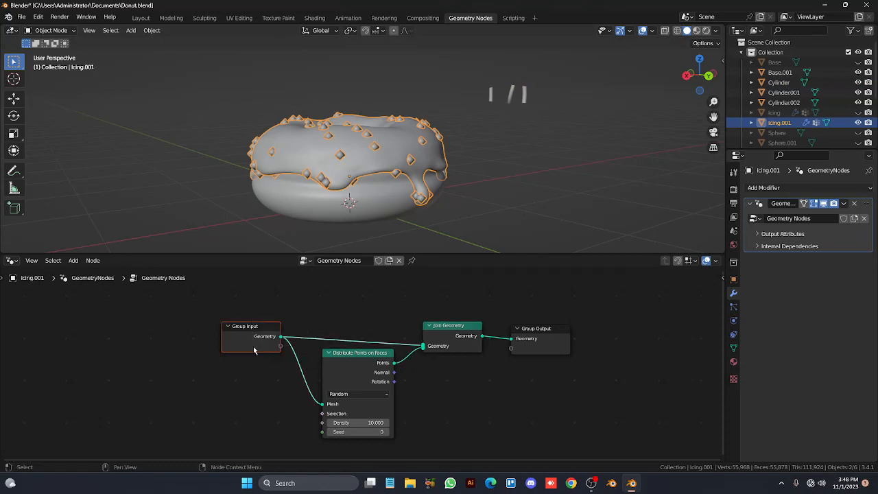
drag(357, 312, 280, 359)
drag(341, 356, 287, 343)
drag(456, 309, 521, 344)
drag(436, 333, 474, 320)
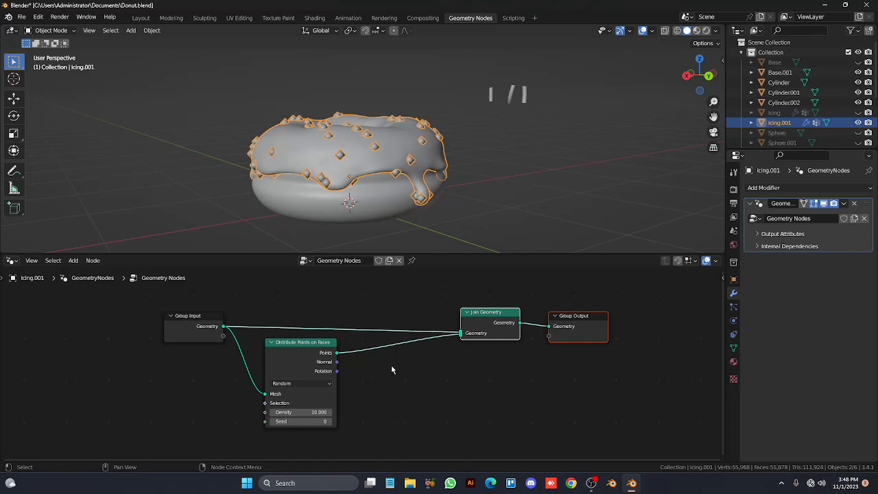
key(shift)
key(shift+a)
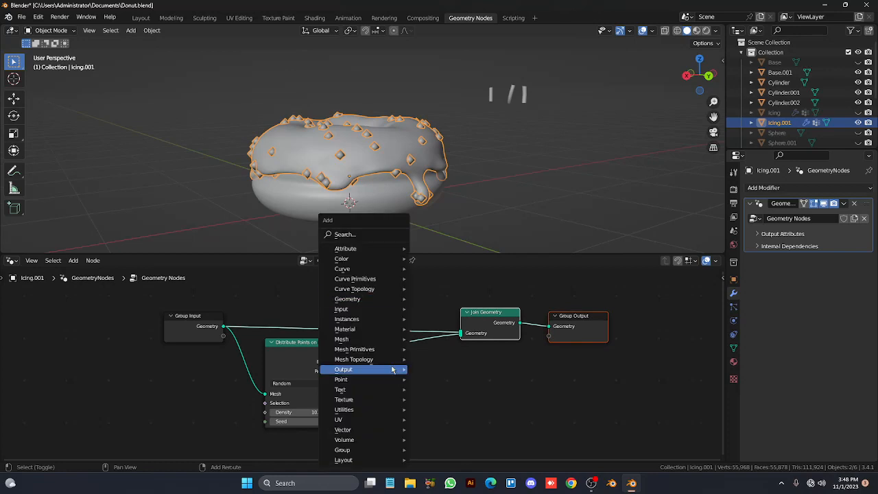
mouse_move(383, 308)
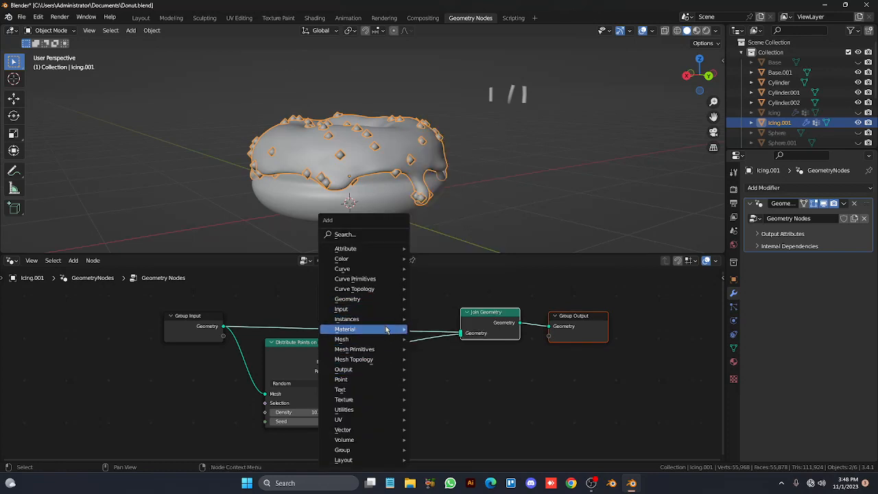
mouse_move(383, 364)
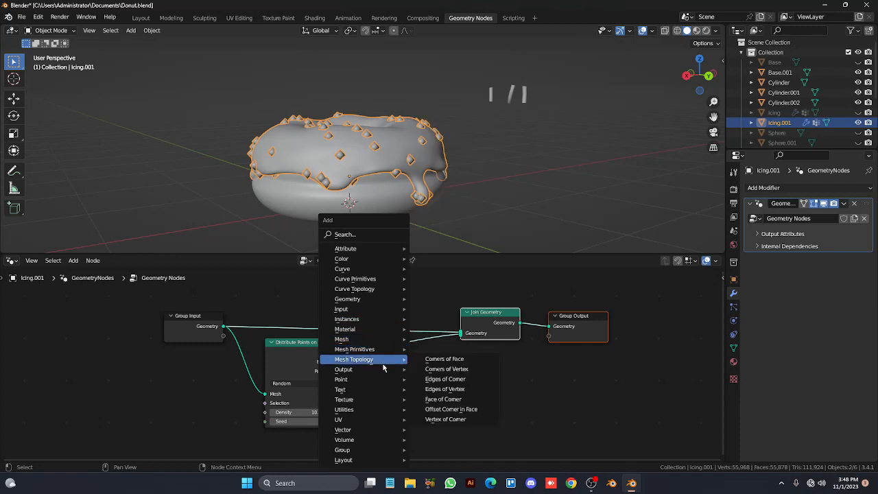
right_click(421, 317)
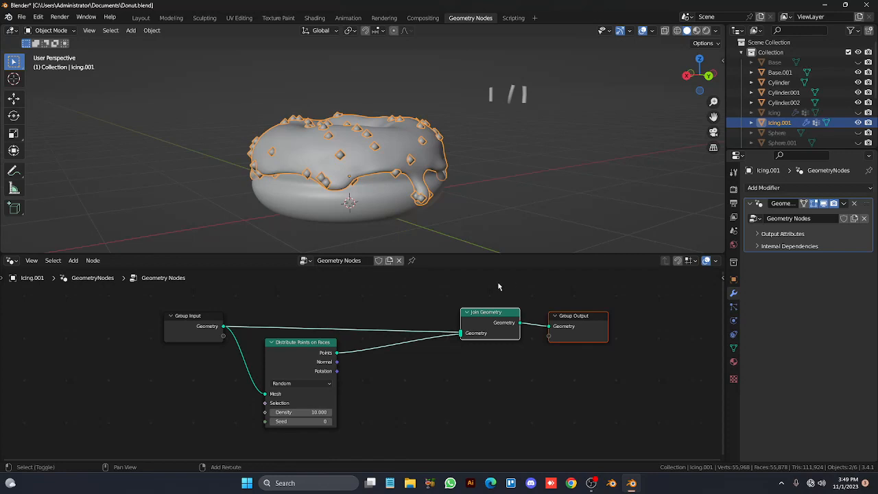
Insert an Instance on Points node on the link between Distribute Points on Faces and Join Geometry
key(shift+a)
mouse_move(490, 312)
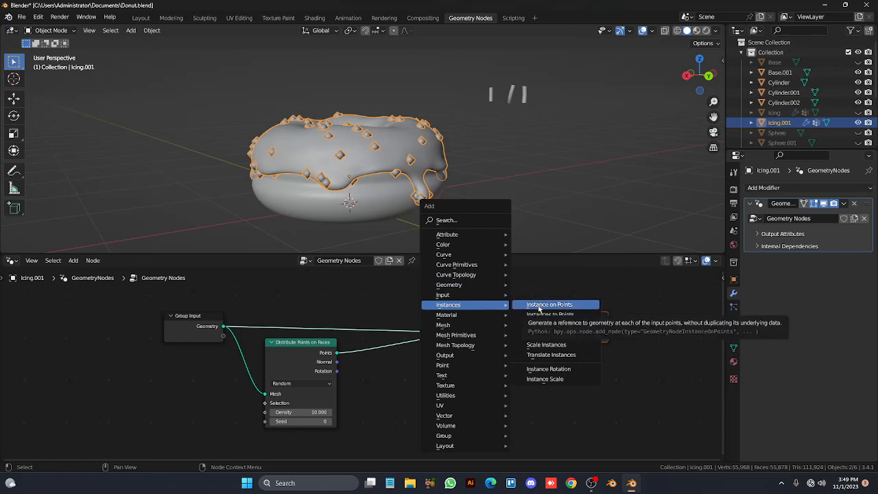
mouse_move(467, 285)
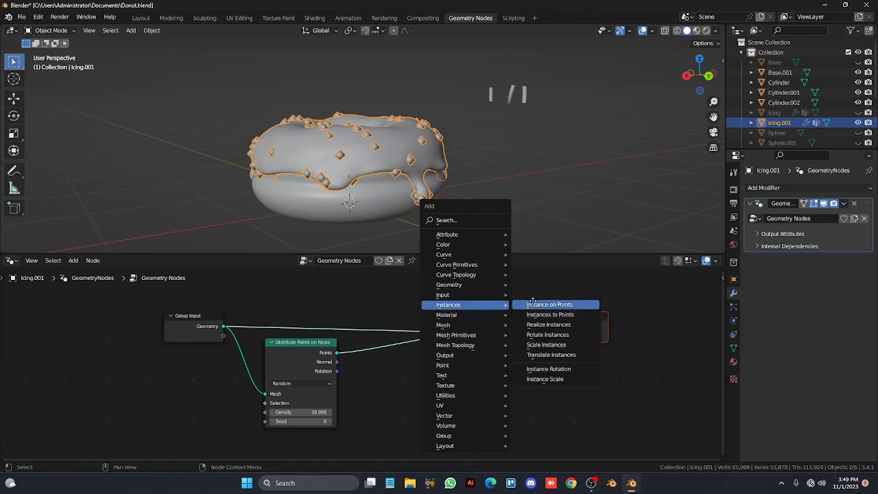
click(533, 304)
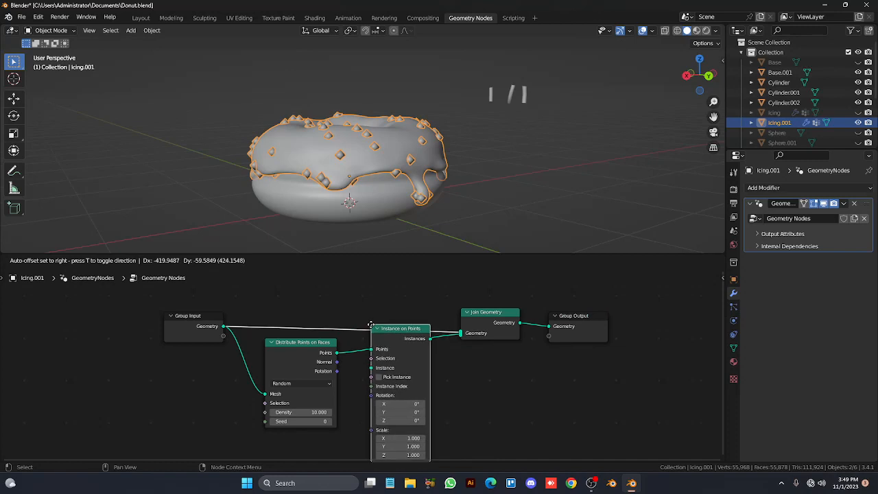
click(373, 336)
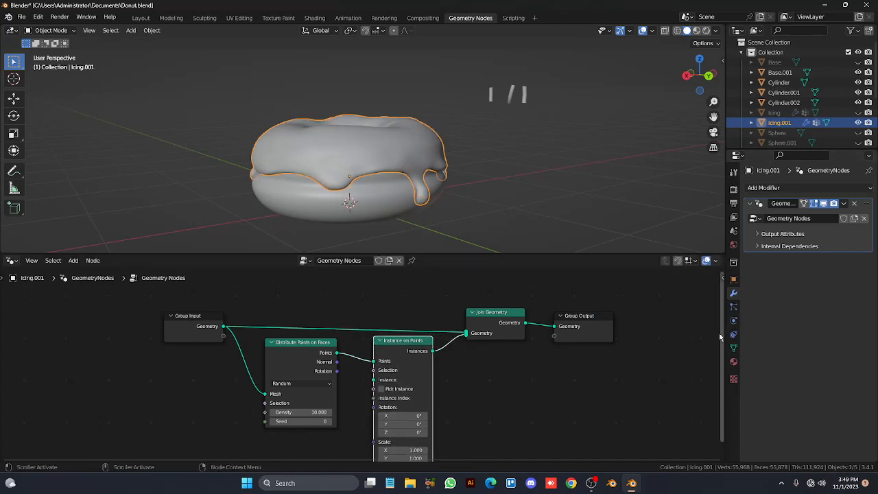
Pin the icing's node tree in the node editor and select the Cylinder sprinkle in the viewport
drag(721, 332, 725, 352)
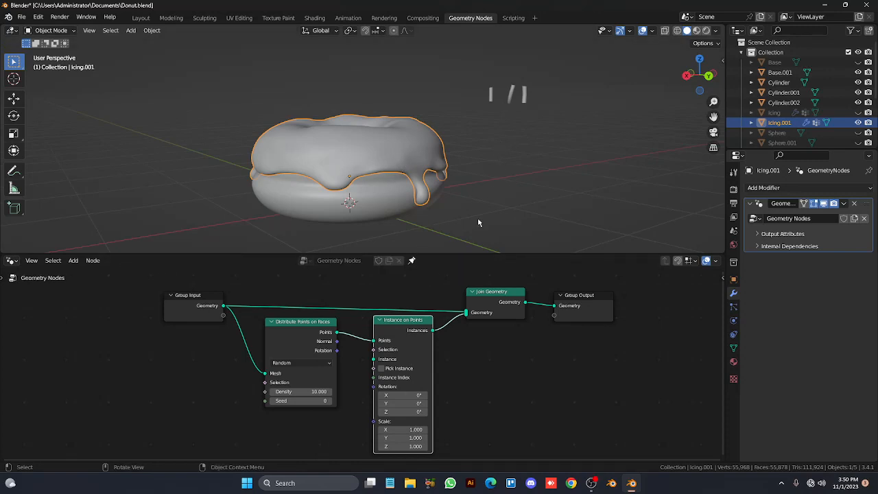
click(524, 96)
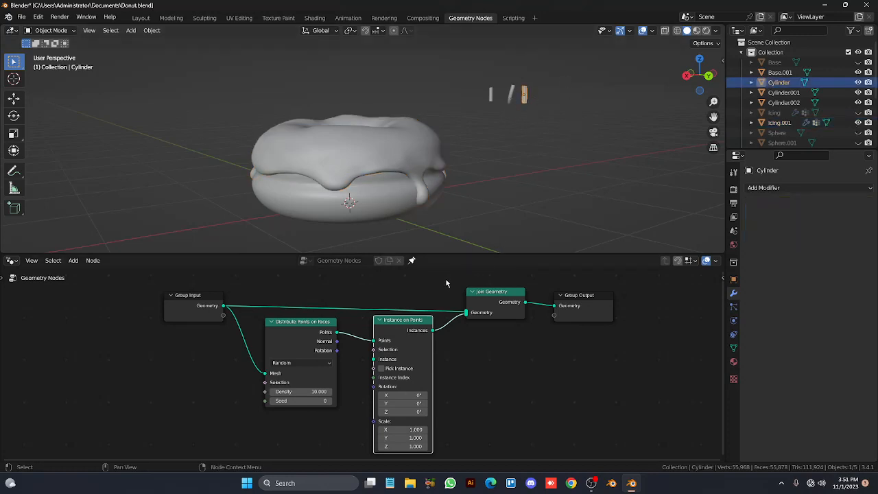
scroll(447, 285, down, 1)
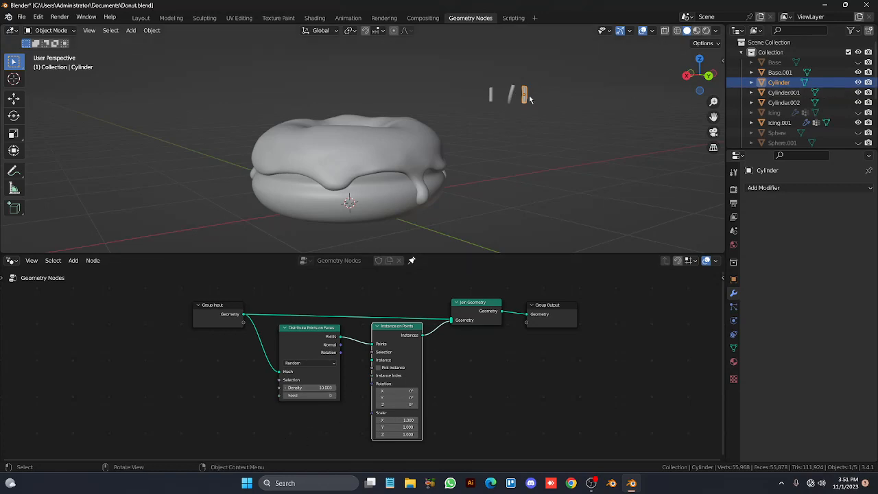
drag(526, 98, 510, 135)
key(g)
right_click(543, 214)
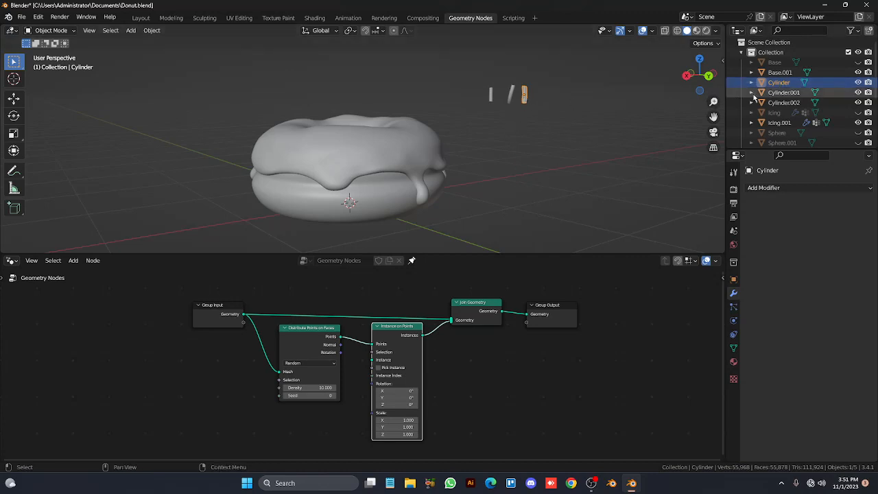
Bring the Cylinder object into the node tree as an Object Info node placed below Distribute Points on Faces
drag(782, 83, 303, 440)
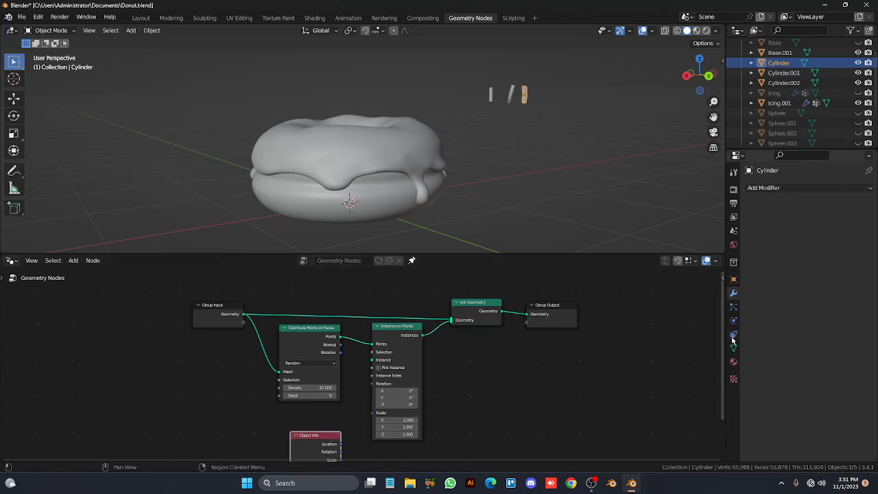
mouse_move(722, 349)
mouse_down()
mouse_move(779, 361)
mouse_move(722, 366)
mouse_up()
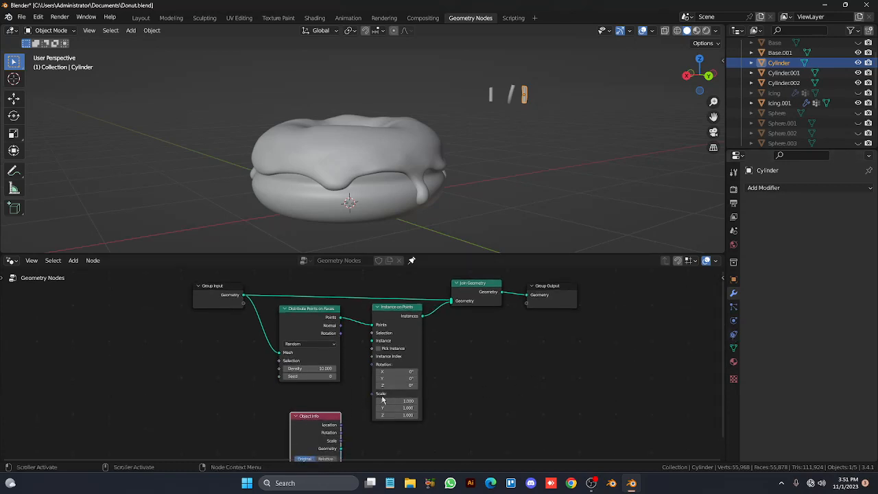
drag(316, 426, 302, 402)
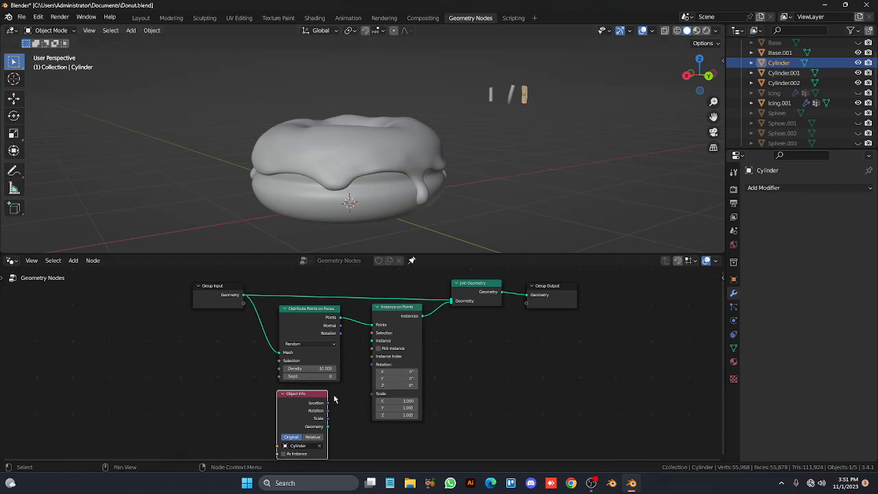
Try adding a second Object Info node and picking an object for it with the eyedropper, and delete that node
key(shift+a)
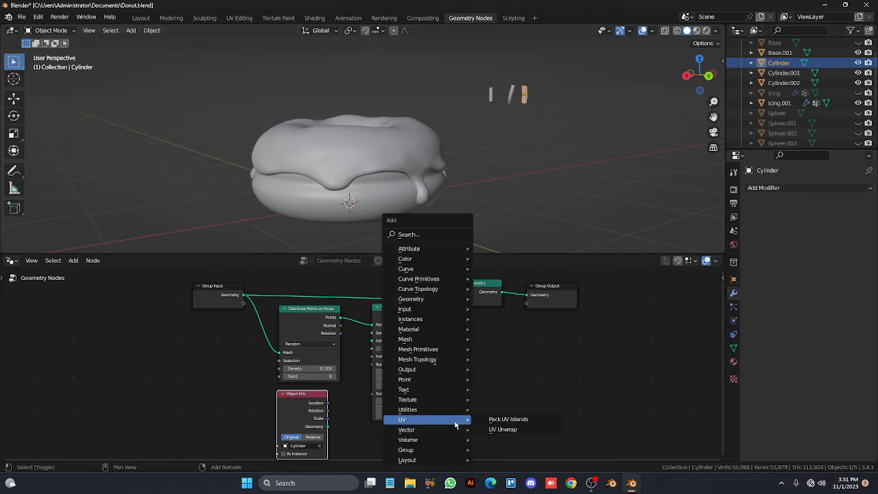
mouse_move(439, 319)
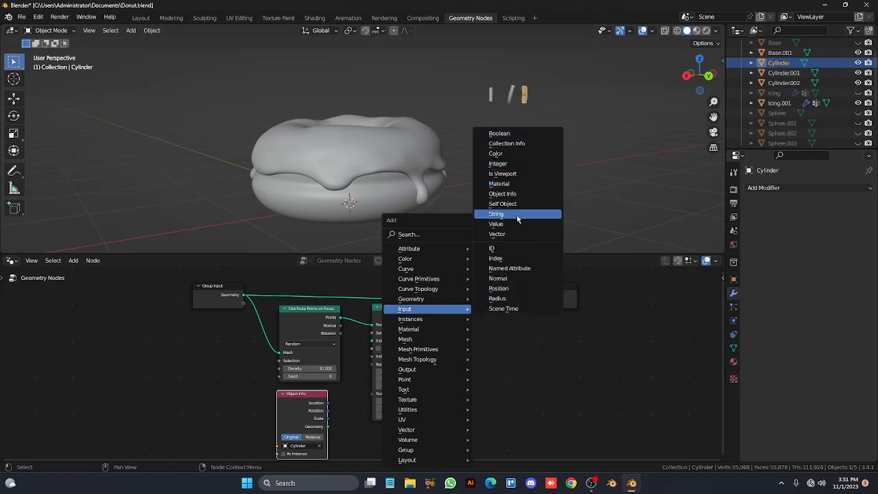
click(515, 194)
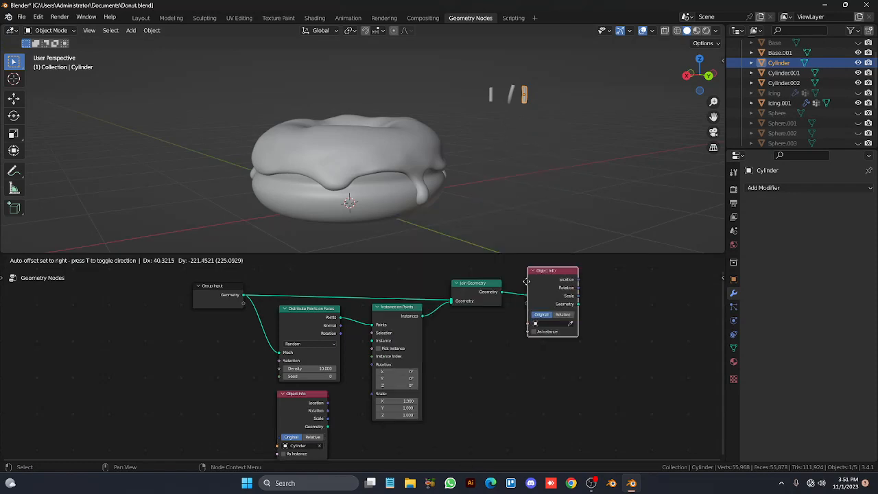
click(502, 376)
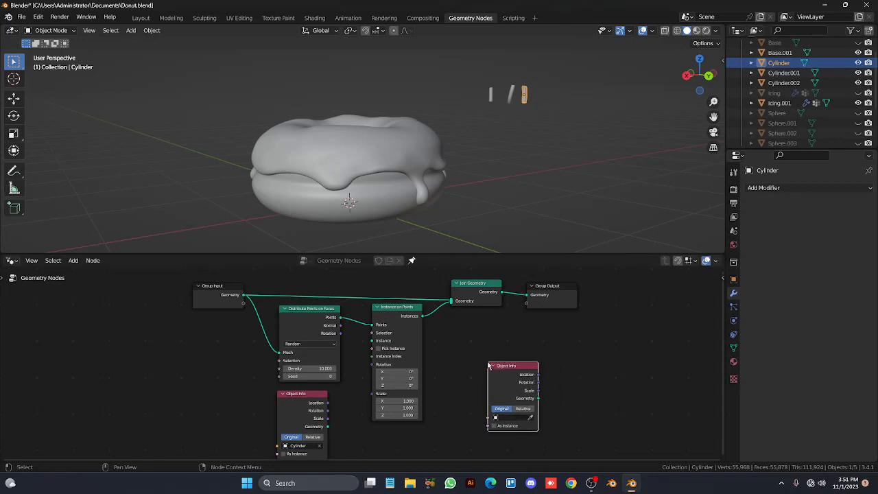
click(530, 417)
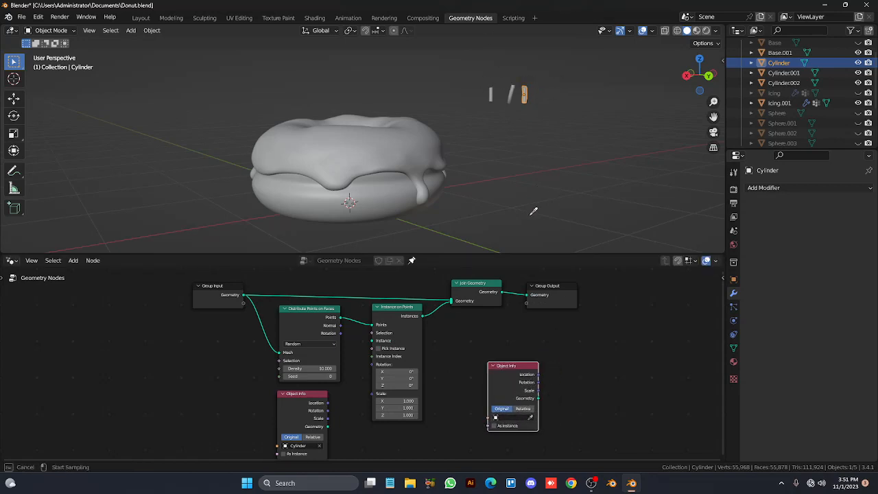
right_click(549, 337)
right_click(549, 336)
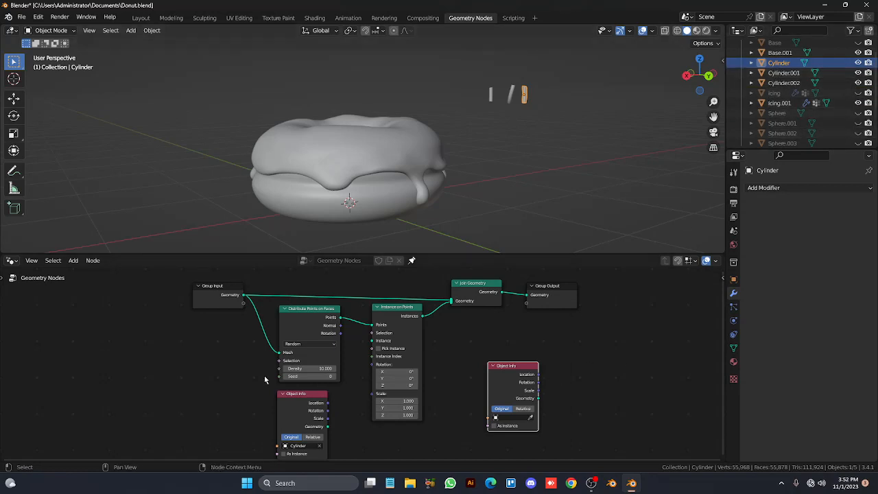
key(x)
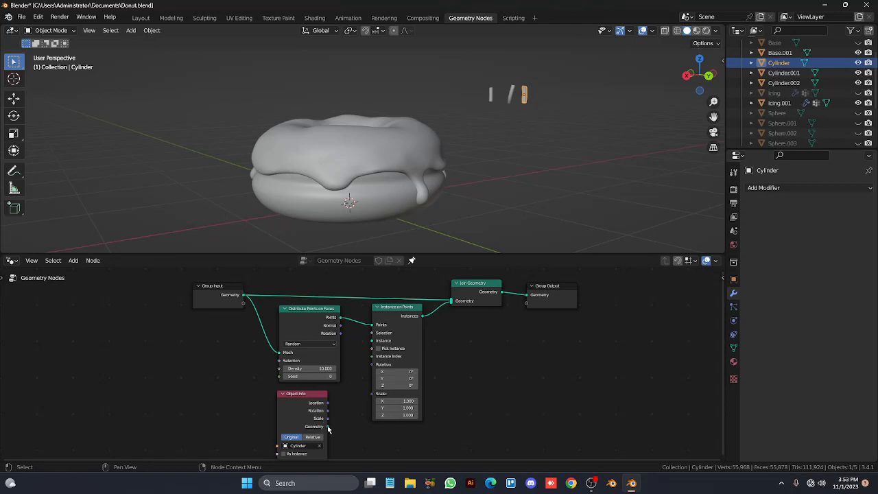
Connect the Geometry output of the Cylinder's Object Info node to the Instance input of Instance on Points
drag(328, 427, 372, 342)
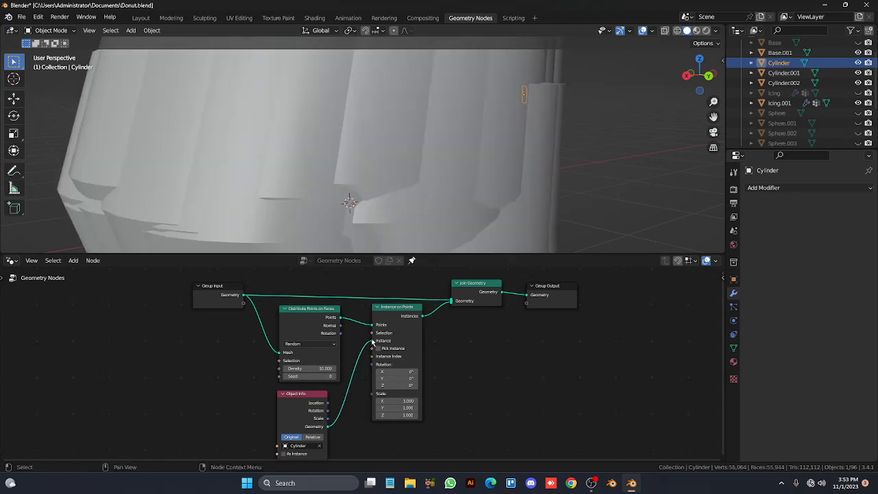
scroll(427, 198, down, 4)
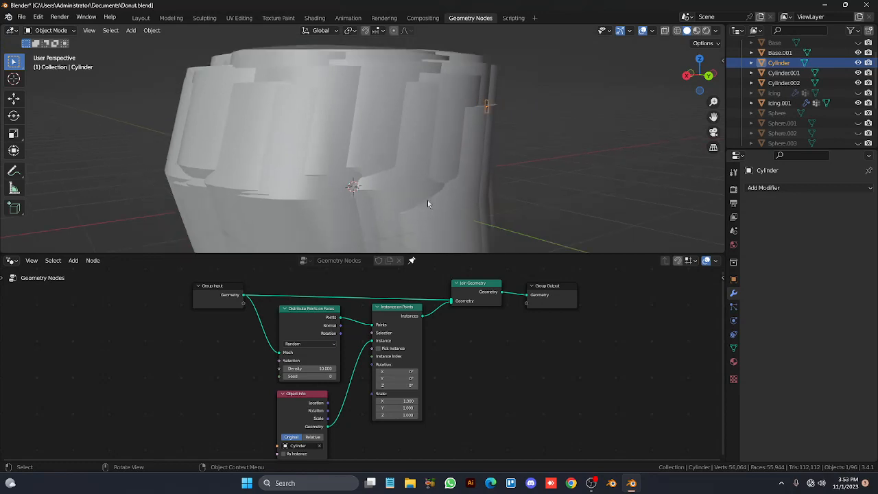
Set the Density of Distribute Points on Faces to 0
scroll(428, 200, down, 2)
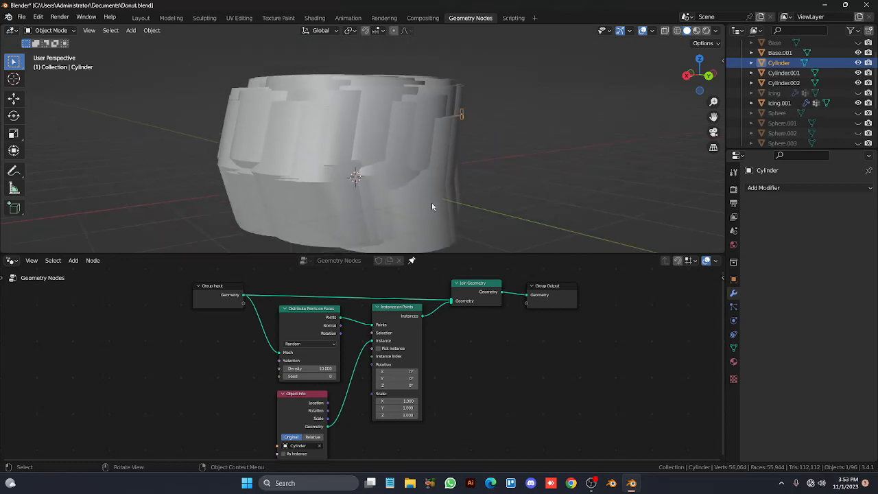
scroll(431, 204, up, 4)
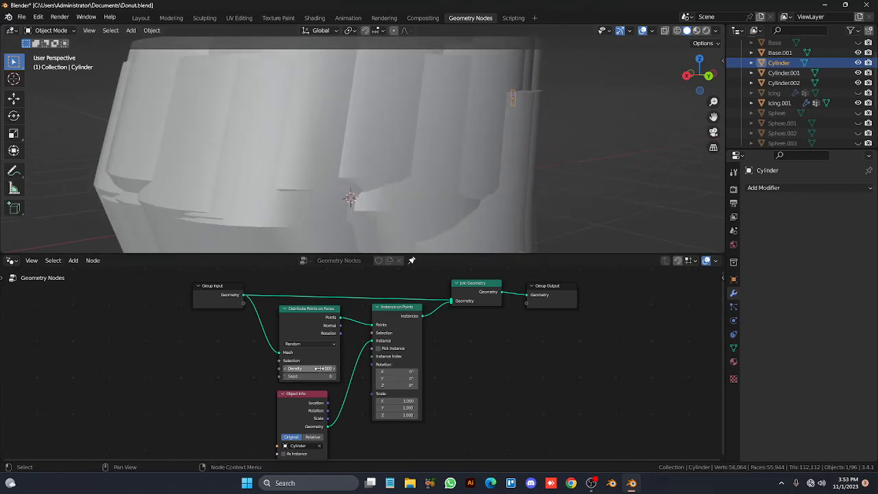
mouse_move(320, 369)
mouse_down()
mouse_move(329, 369)
mouse_move(309, 369)
mouse_up()
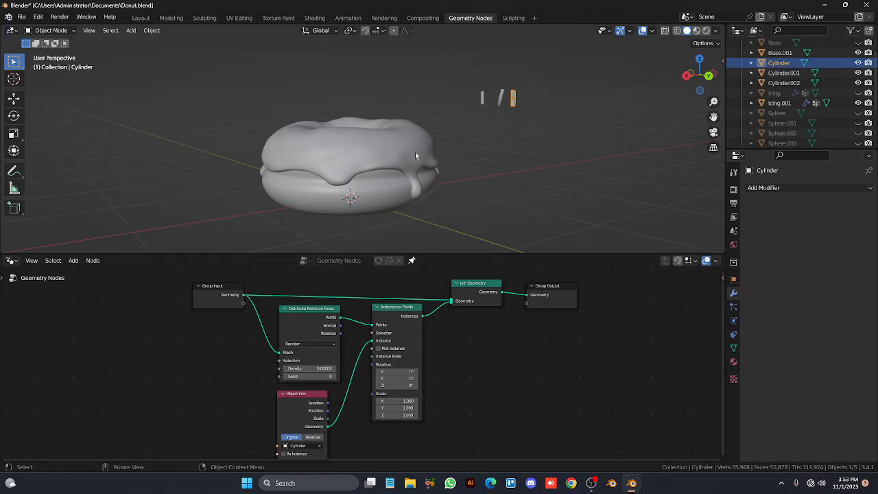
Check the donut in Material Preview and Wireframe shading, and return the viewport to Solid shading
key(z)
click(421, 204)
key(z)
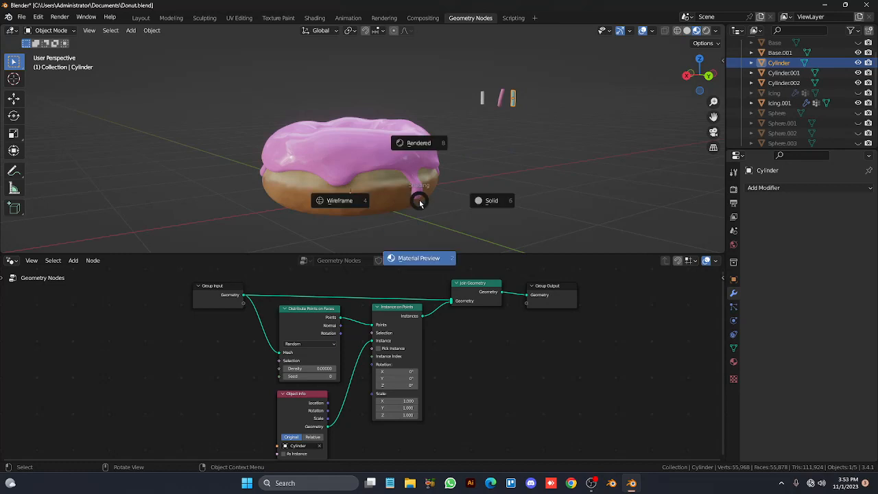
click(366, 203)
middle_drag(395, 171, 398, 230)
middle_drag(395, 172, 394, 123)
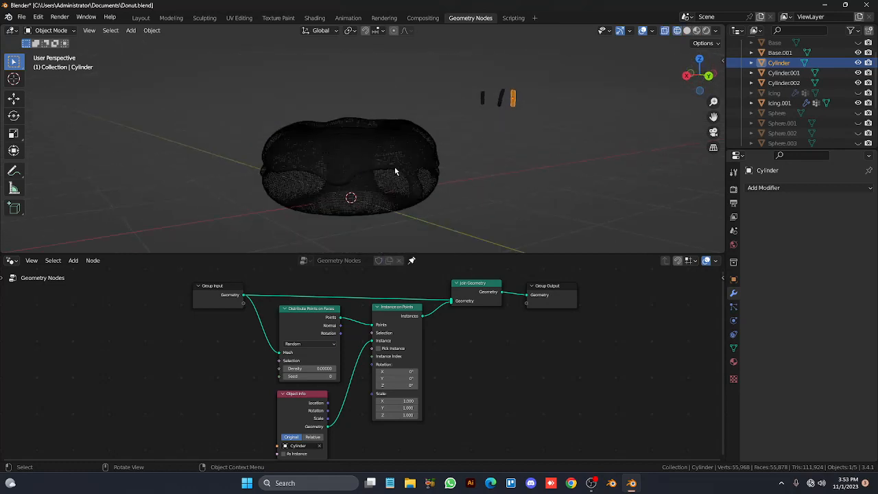
key(z)
click(447, 178)
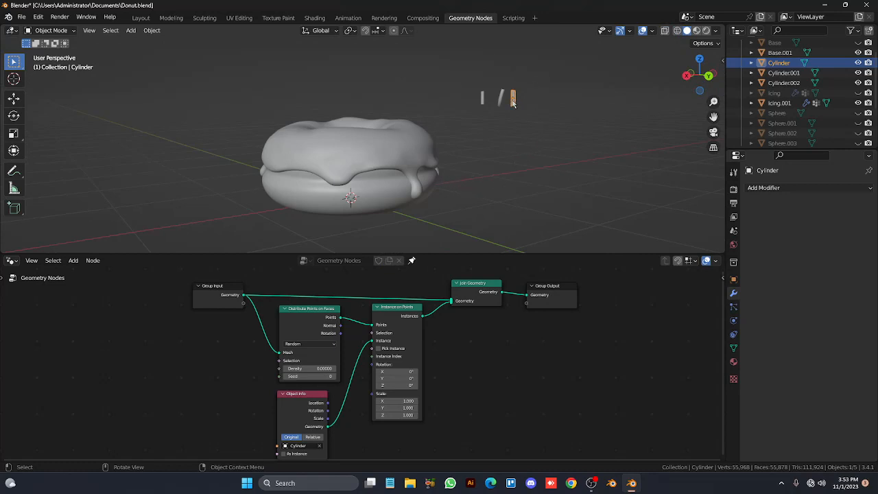
Select the Cylinder sprinkle beside the donut again and display its transform values in the viewport
click(398, 178)
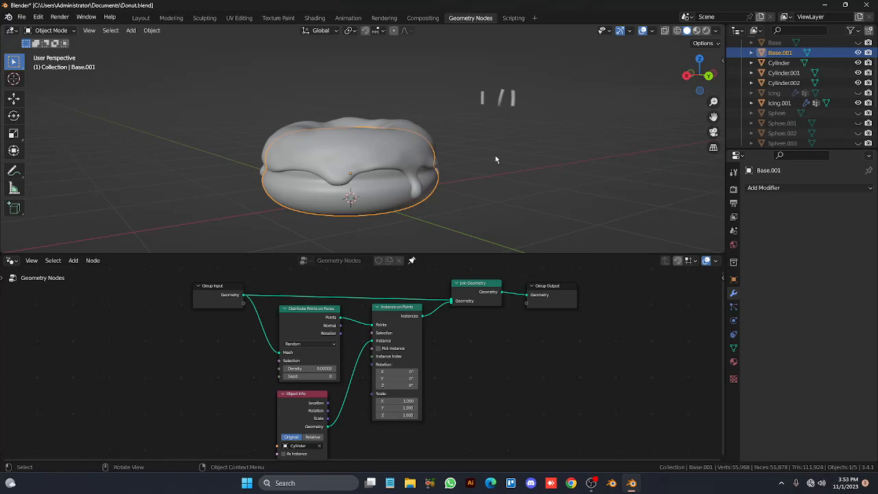
click(512, 98)
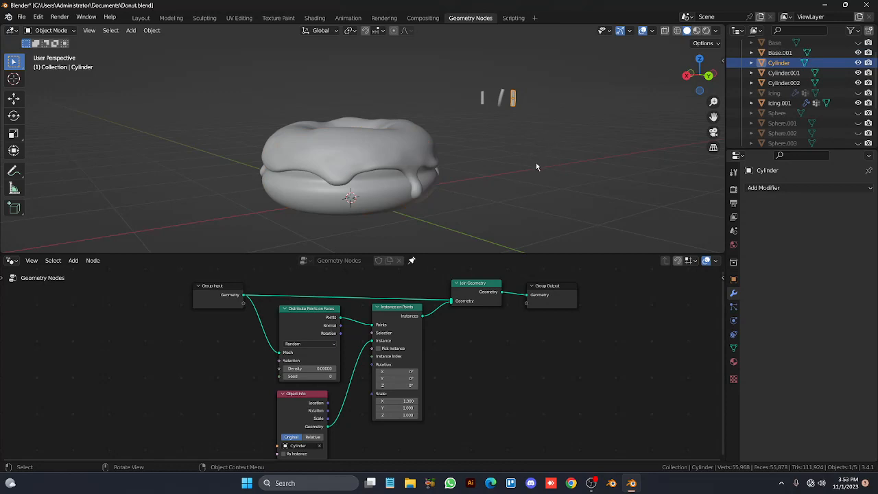
key(n)
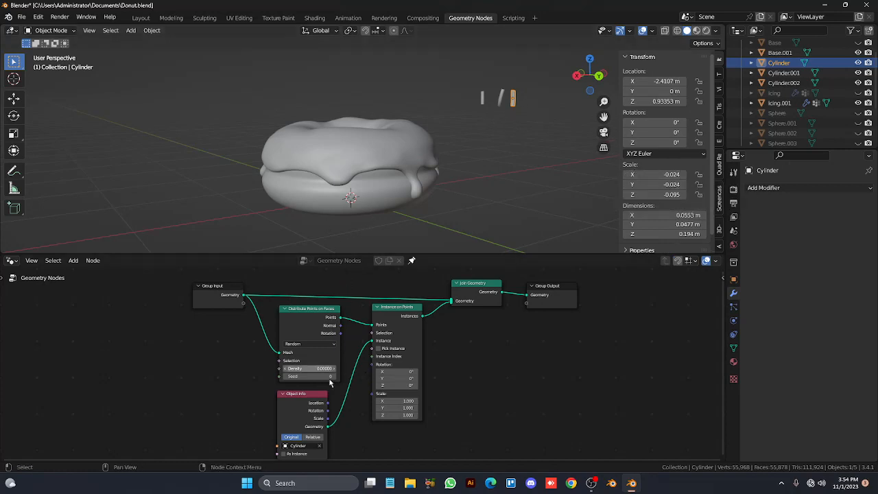
Set the Density of Distribute Points on Faces to 0.200
mouse_move(311, 369)
mouse_down()
mouse_move(324, 369)
mouse_move(313, 369)
mouse_up()
click(337, 369)
click(337, 369)
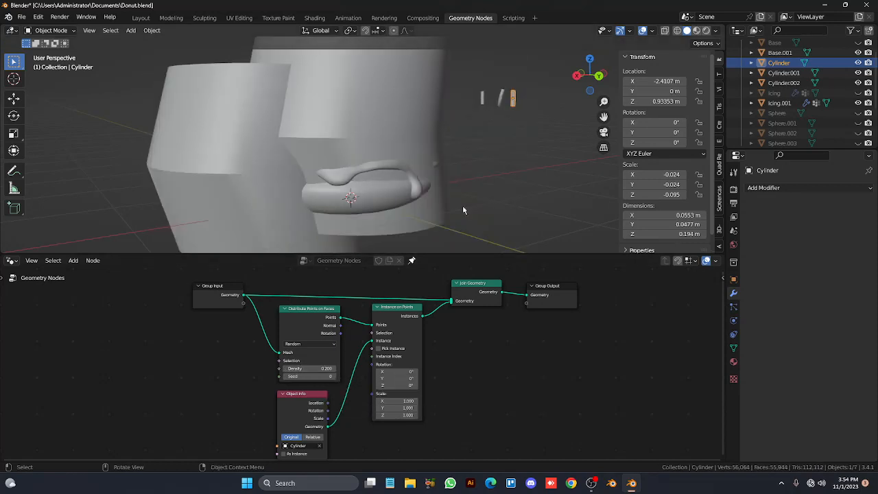
Apply the scale of the Cylinder sprinkle
key(ctrl)
key(ctrl+a)
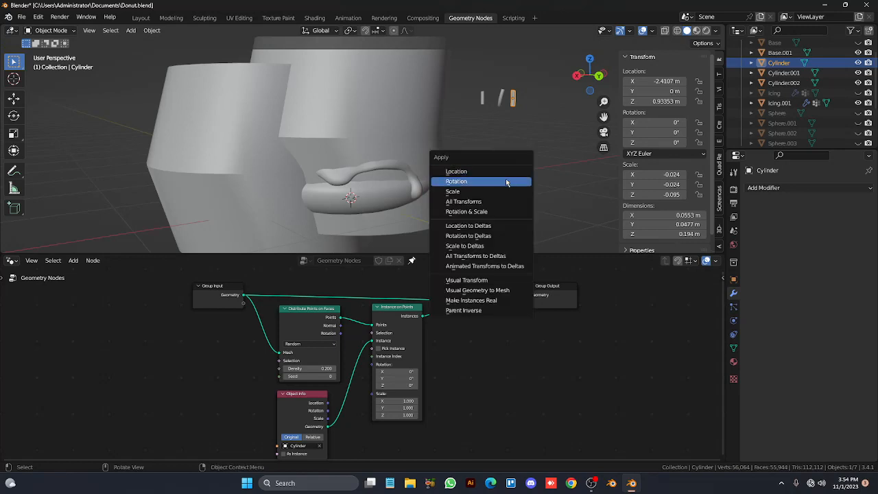
click(505, 193)
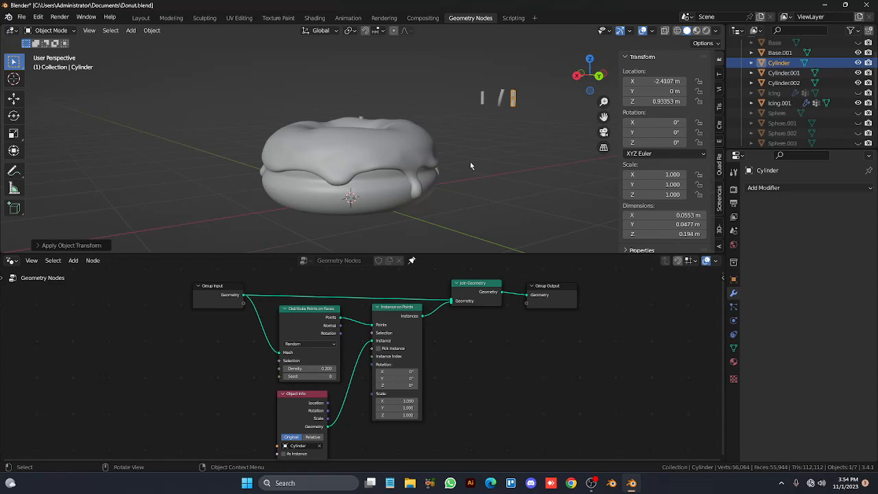
Raise the Density of Distribute Points on Faces to 25 to cover the icing with sprinkles
scroll(465, 160, up, 1)
key(KP_8)
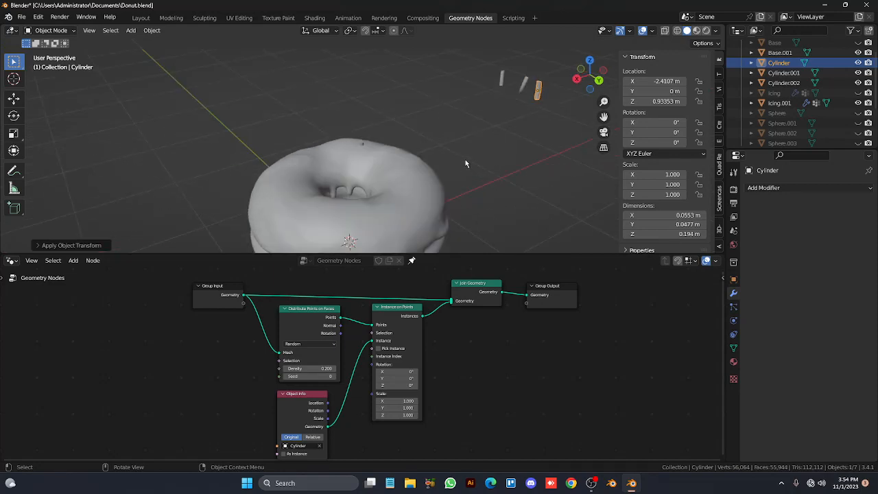
key(KP_8)
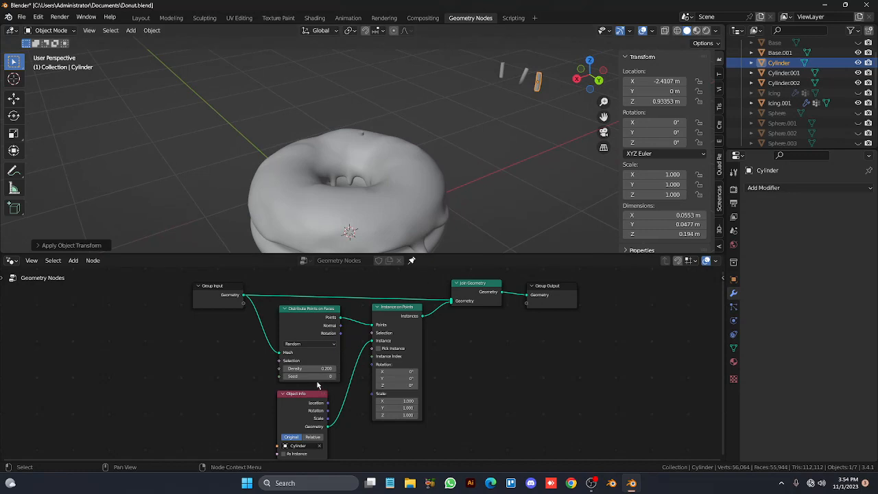
drag(312, 369, 356, 369)
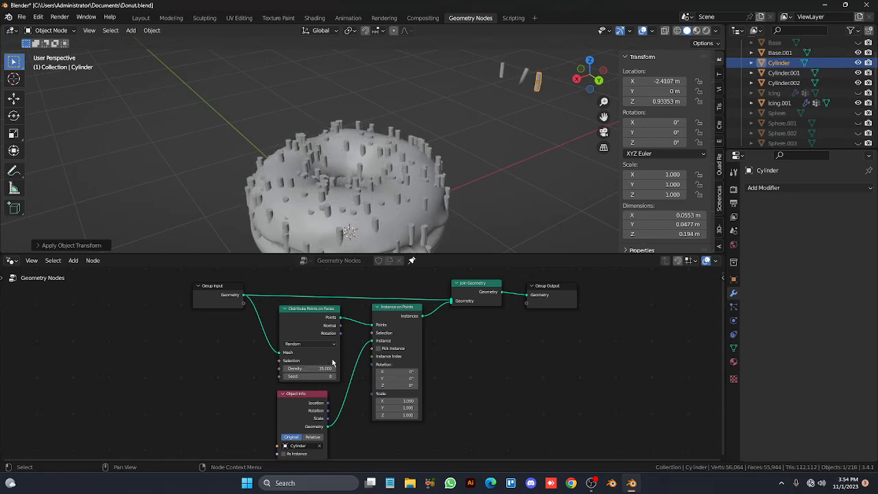
scroll(409, 229, down, 3)
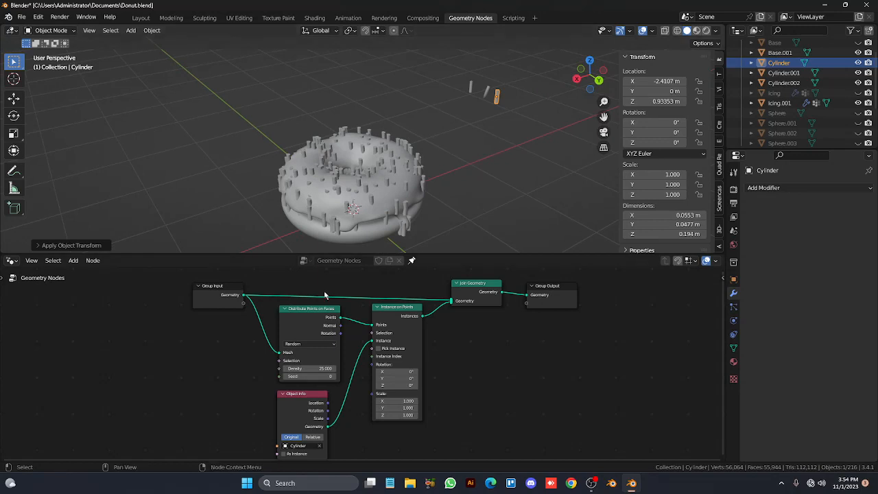
Lower the Density of Distribute Points on Faces to 1.200
click(327, 363)
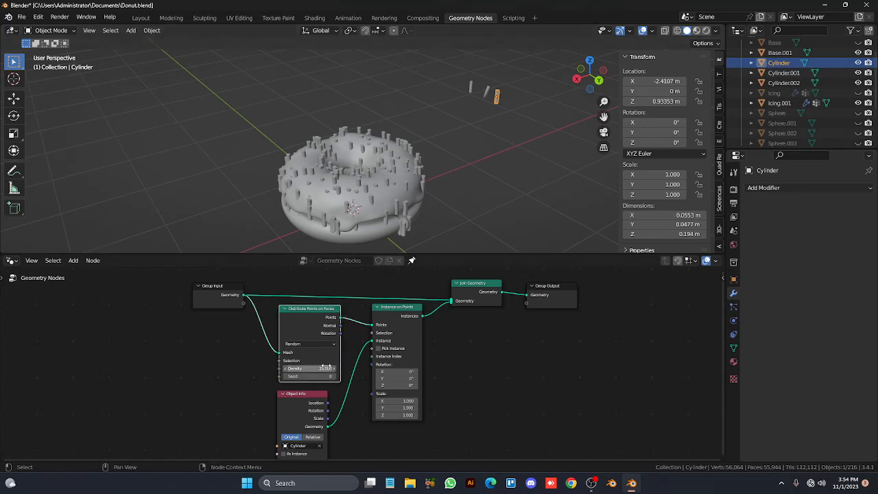
mouse_move(326, 368)
mouse_down()
mouse_move(304, 368)
mouse_move(323, 368)
mouse_up()
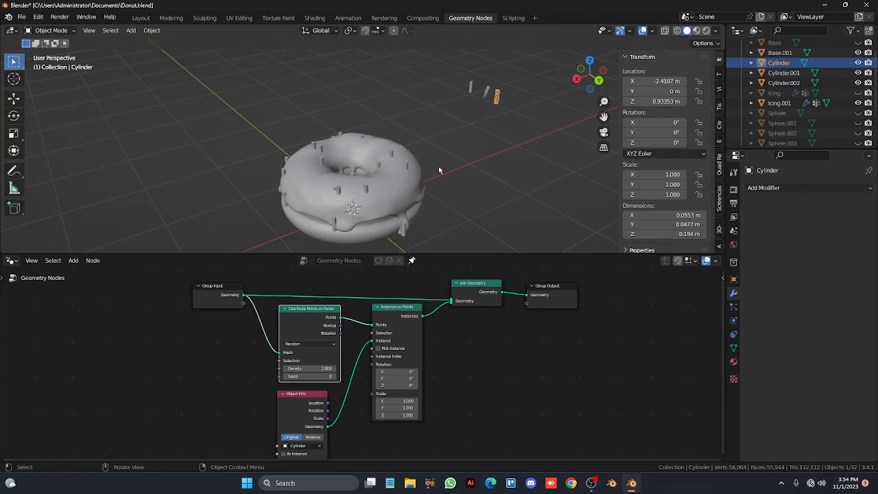
shift+scroll(440, 170, down, 2)
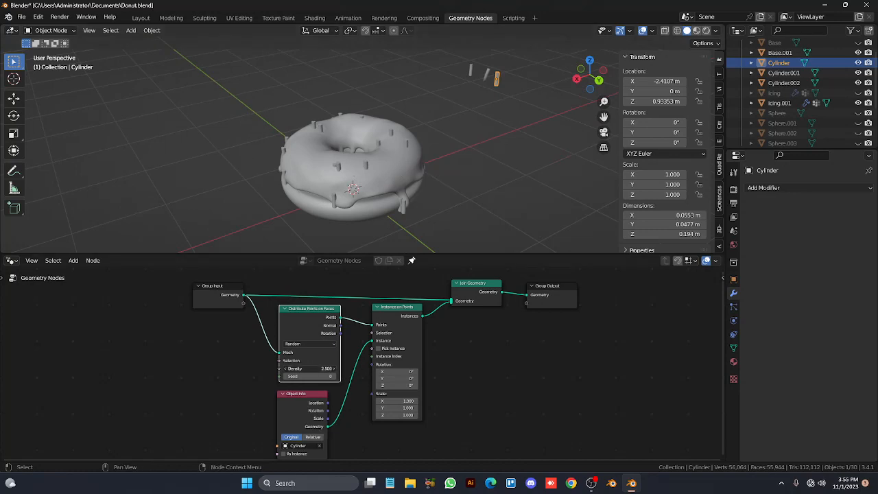
drag(308, 369, 328, 369)
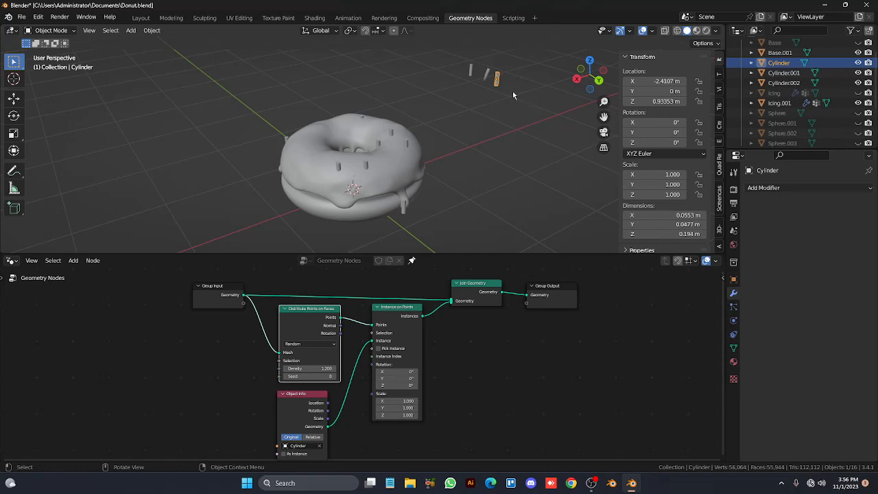
key(r)
key(x)
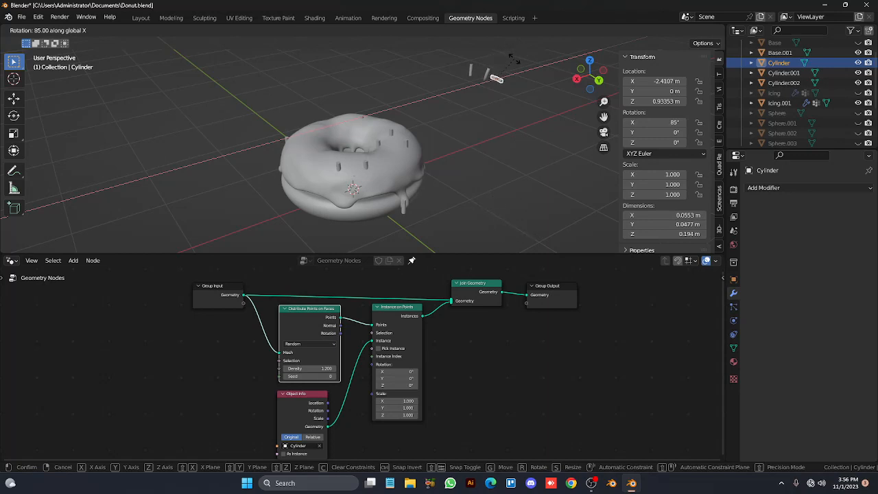
key(Escape)
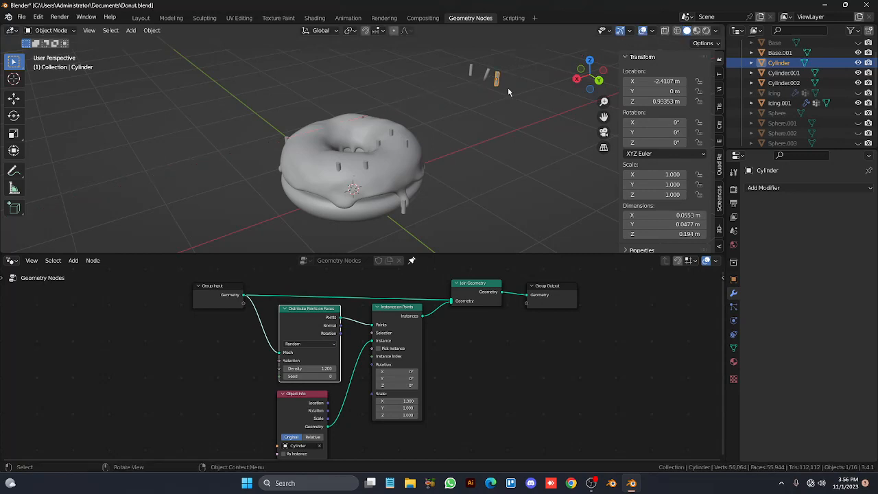
Rotate the Cylinder sprinkle 90° around the global X axis and apply its rotation
key(r)
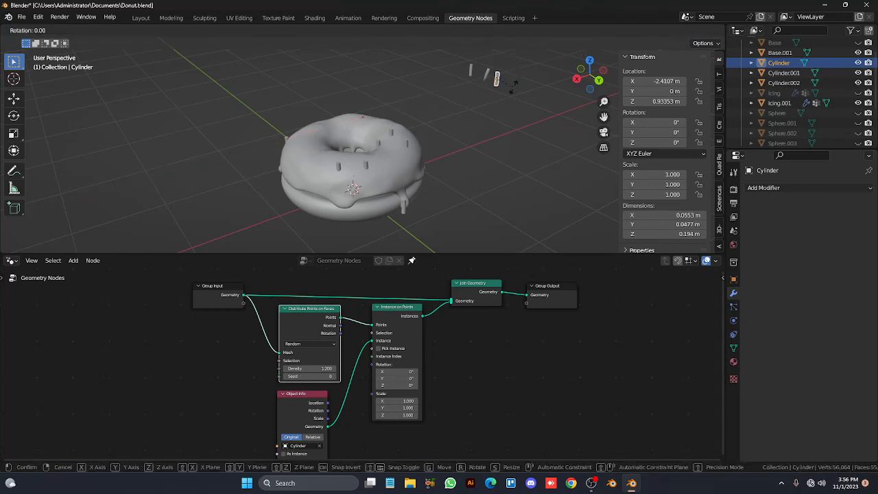
text(x)
text(9)
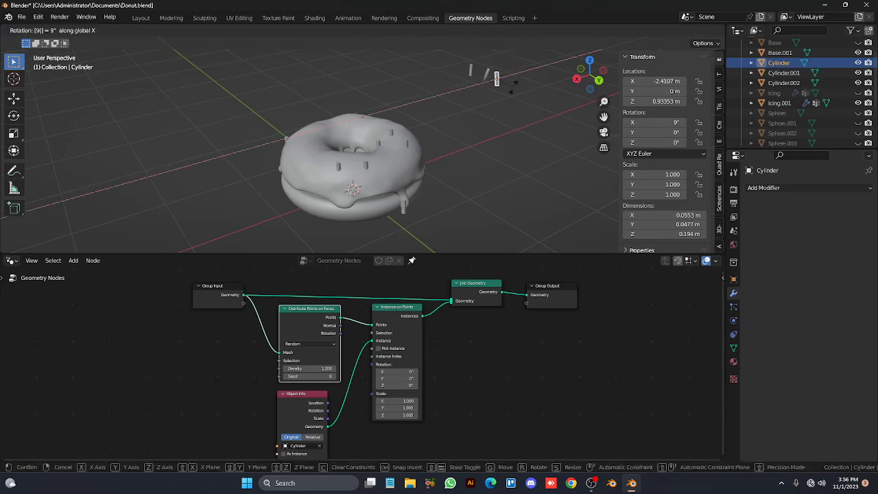
text(0)
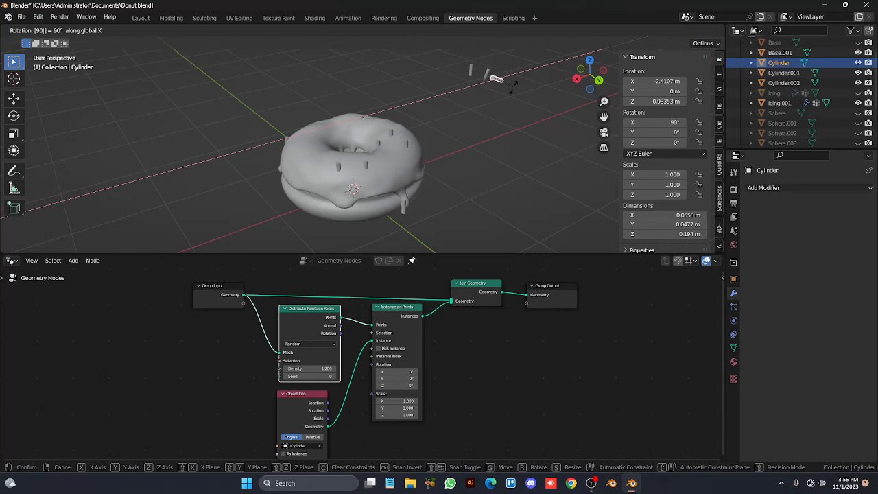
key(Return)
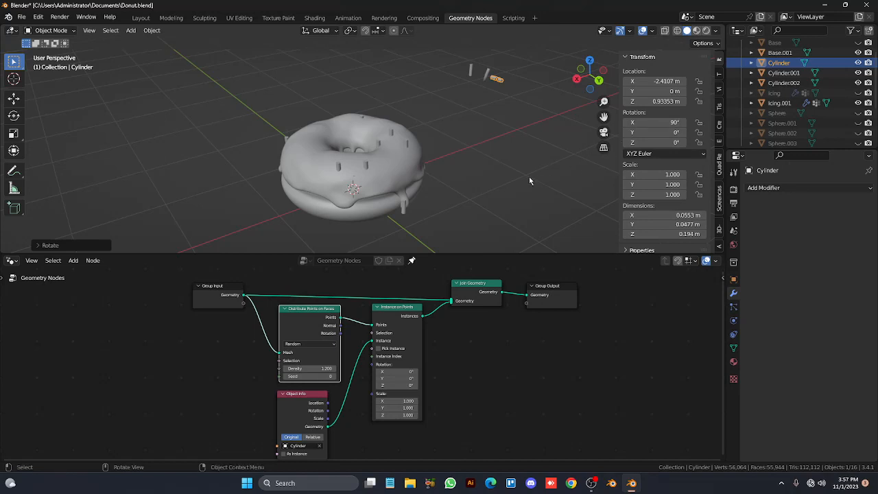
key(ctrl+a)
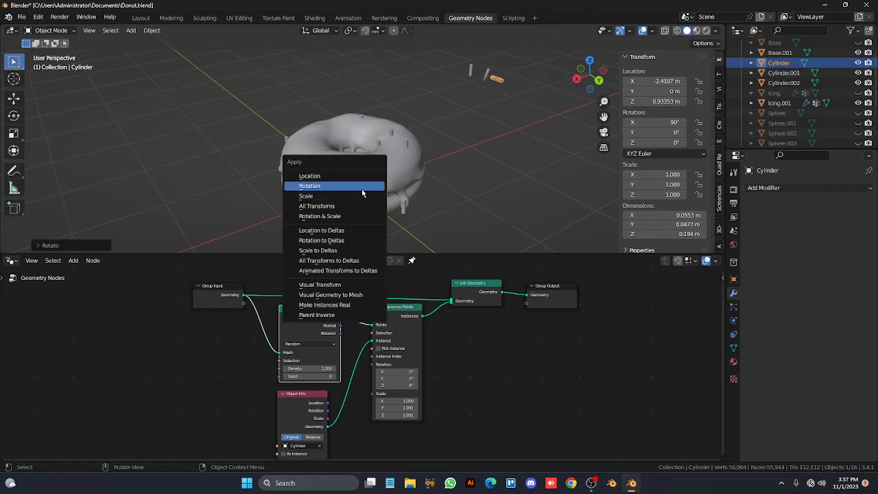
click(363, 187)
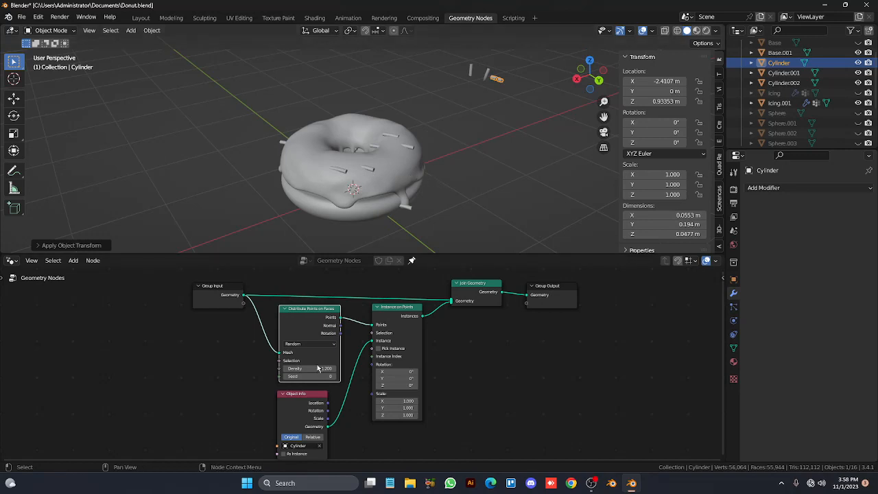
Set the Density of Distribute Points on Faces to 6.900
drag(308, 368, 370, 368)
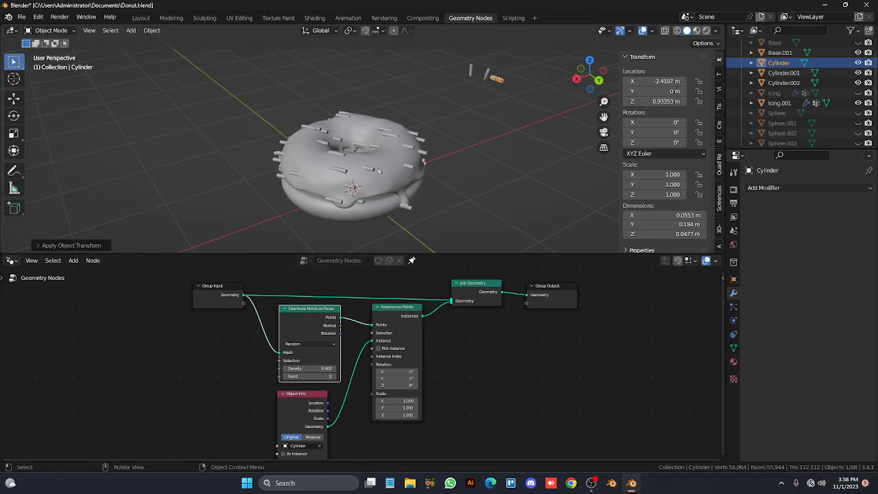
middle_drag(379, 171, 337, 171)
scroll(379, 172, up, 1)
scroll(379, 172, down, 1)
Shift Distribute Points on Faces slightly away from Instance on Points and connect its Rotation output to that node's Rotation input
drag(299, 332, 293, 333)
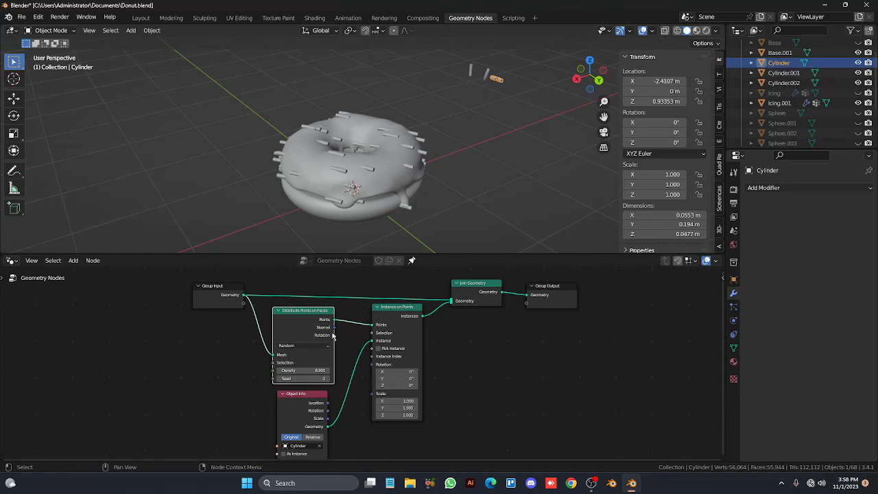
drag(335, 335, 369, 366)
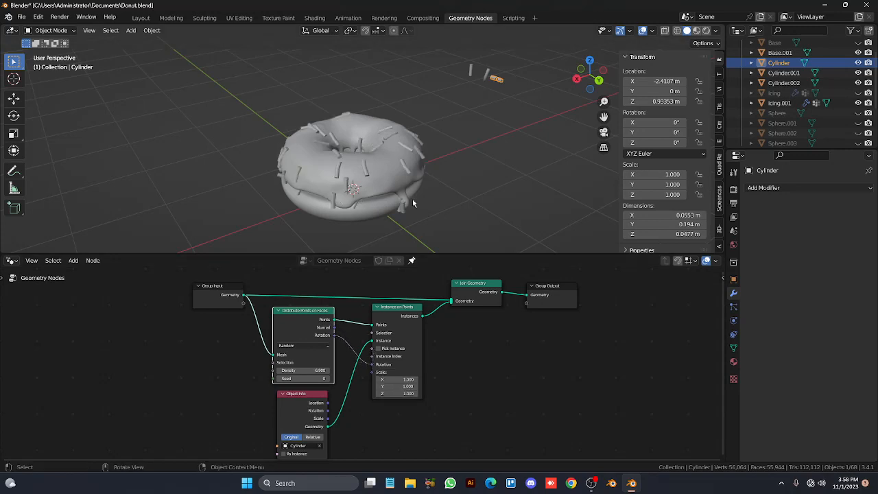
middle_drag(412, 199, 363, 175)
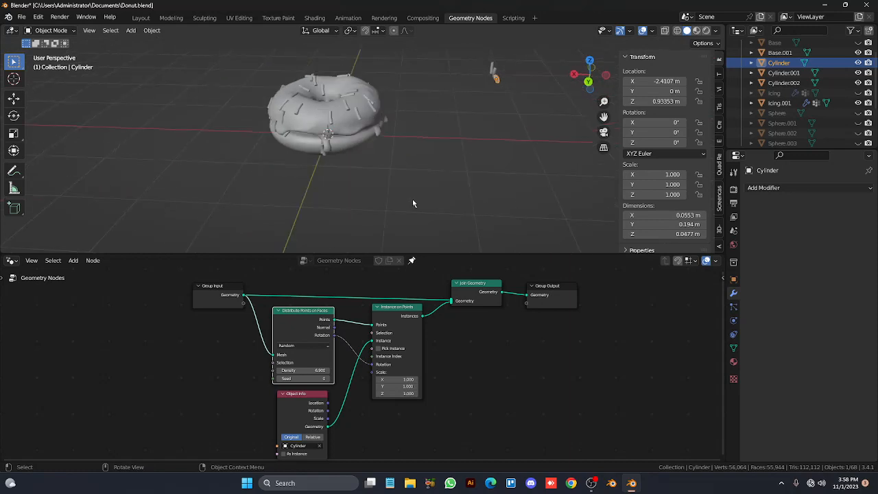
middle_drag(412, 199, 412, 167)
scroll(413, 199, up, 2)
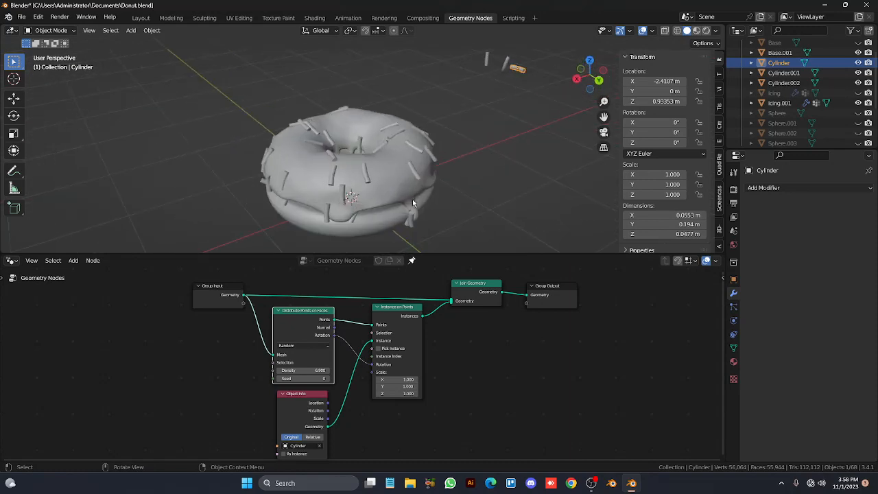
middle_drag(414, 203, 413, 203)
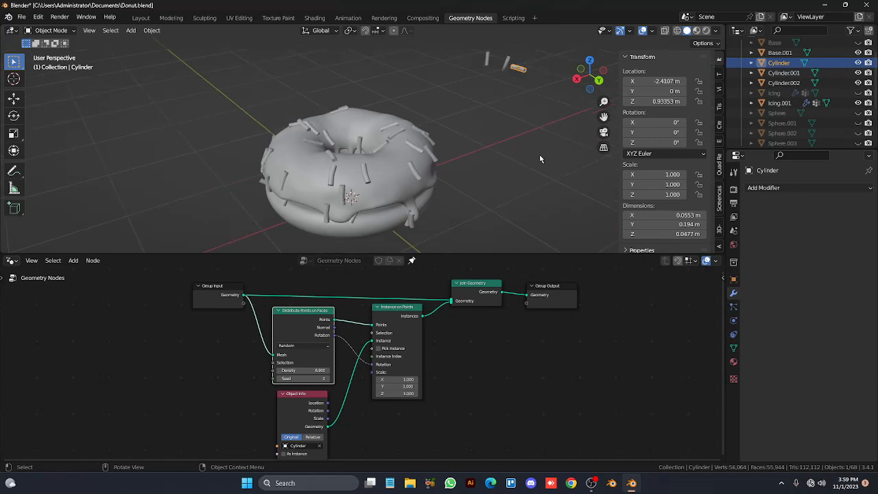
Raise the Density of Distribute Points on Faces to 50000
key(s)
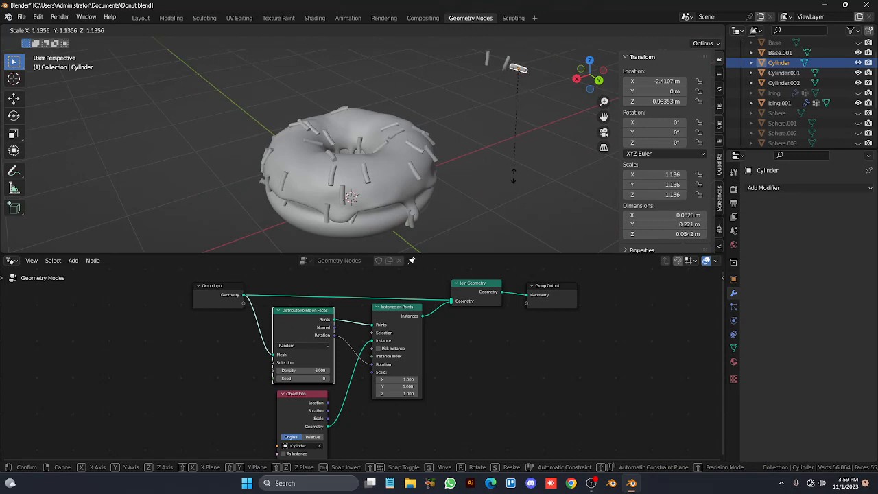
right_click(508, 152)
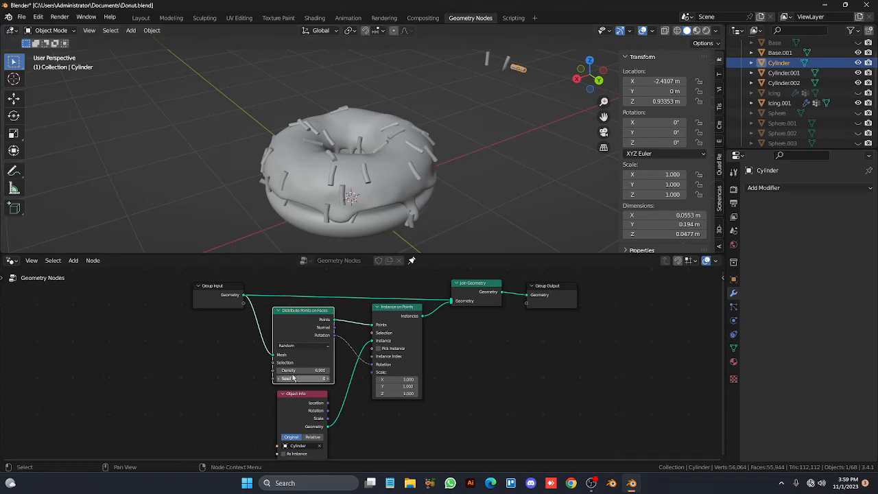
drag(291, 371, 312, 370)
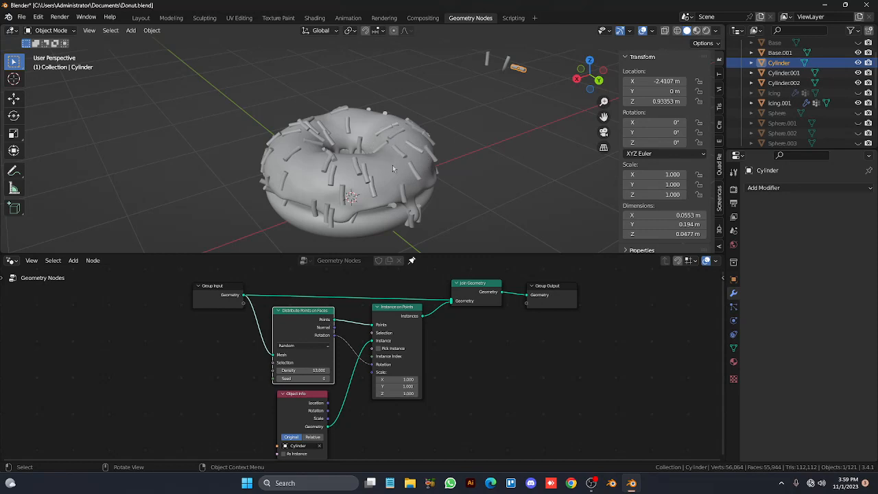
drag(294, 371, 352, 371)
click(296, 370)
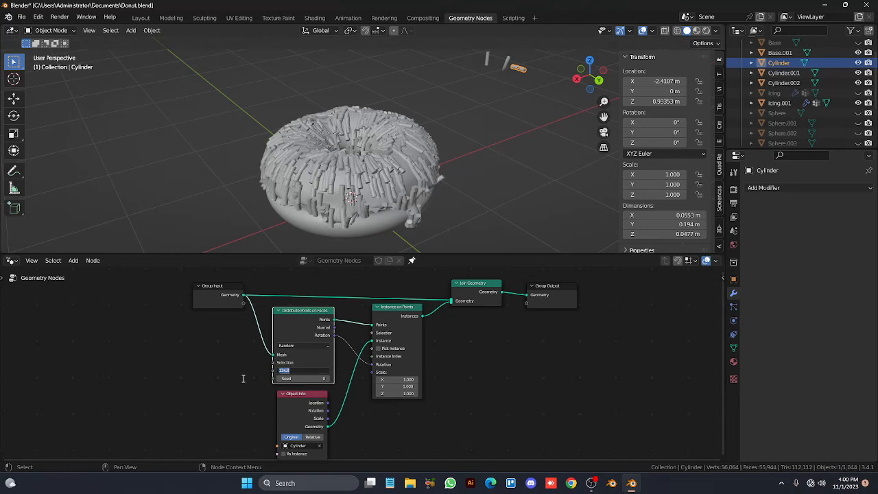
text(50000)
key(Return)
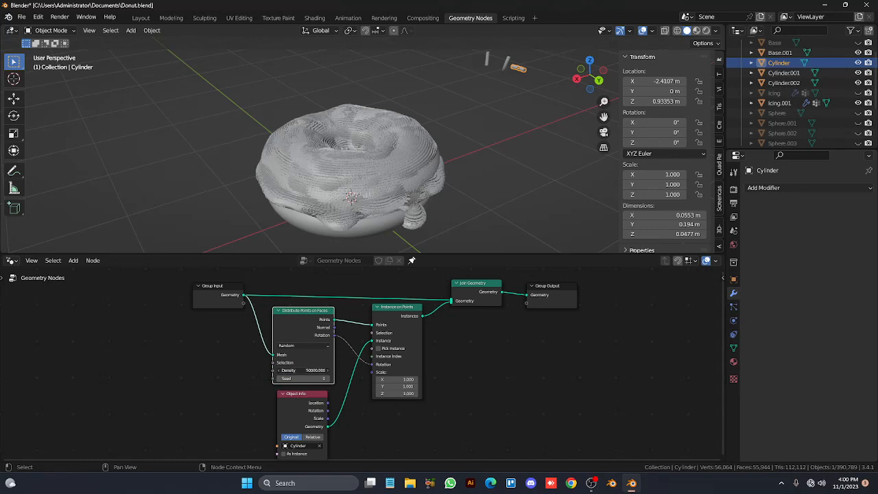
Lower the Density of Distribute Points on Faces to 1000
drag(302, 371, 302, 371)
click(313, 370)
click(313, 370)
text(1000)
key(Return)
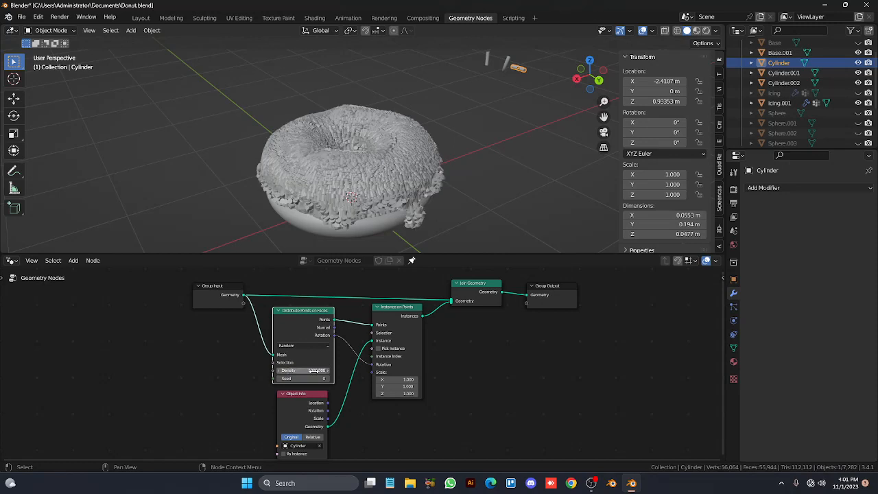
Reduce the Density of Distribute Points on Faces to 500
drag(315, 370, 298, 371)
click(319, 371)
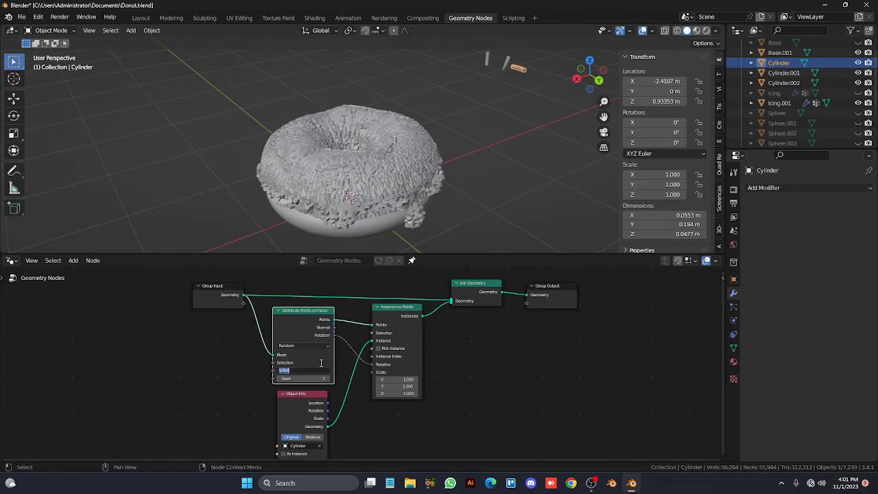
text(500)
key(Return)
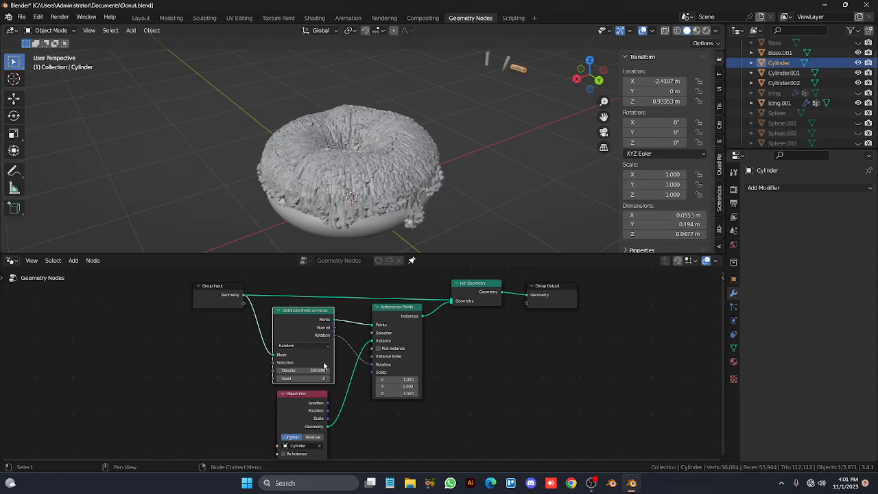
Set the Density of Distribute Points on Faces to 100
click(315, 371)
text(1)
key(Return)
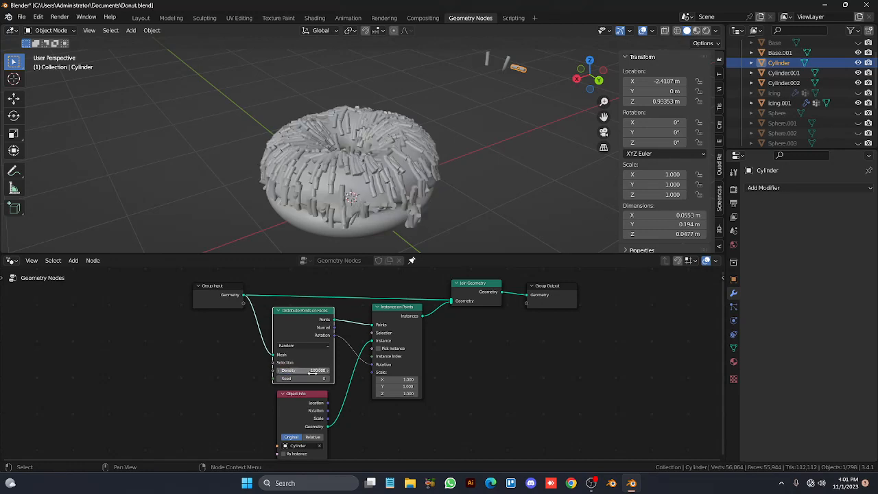
Select the icing and examine the sprinkle coverage and direction from above and from the side
click(423, 193)
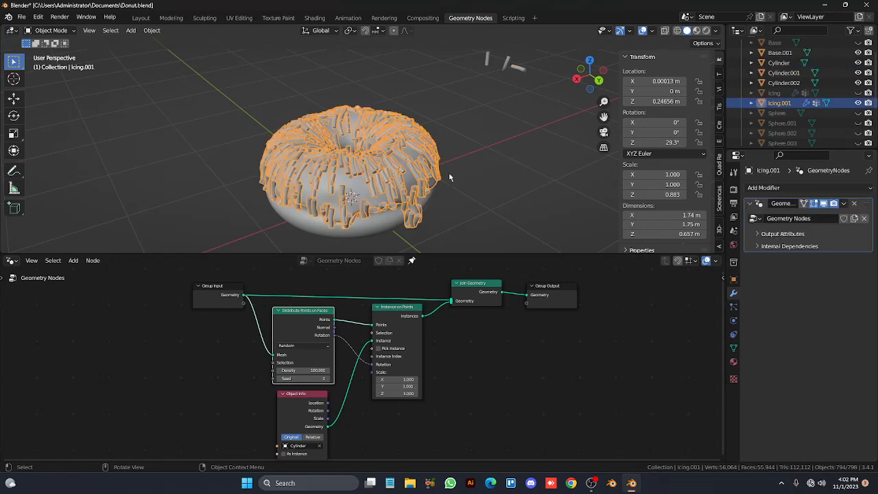
key(Tab)
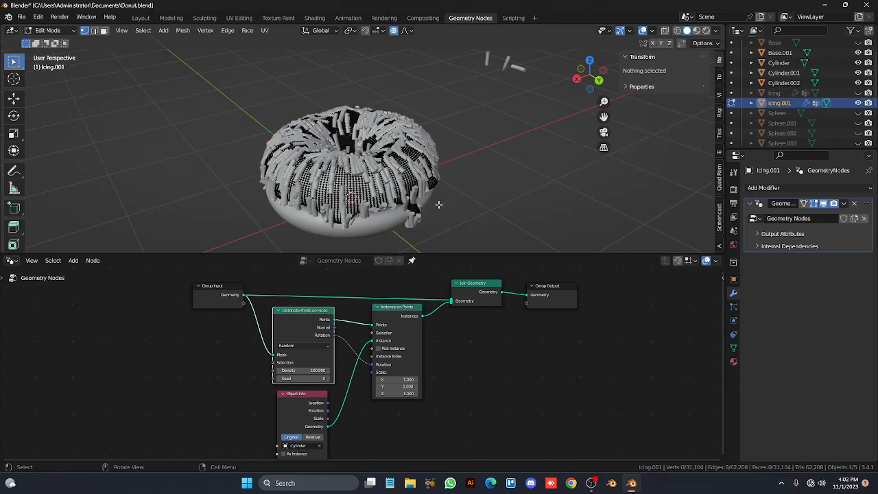
key(Tab)
key(KP_8)
key(KP_8)
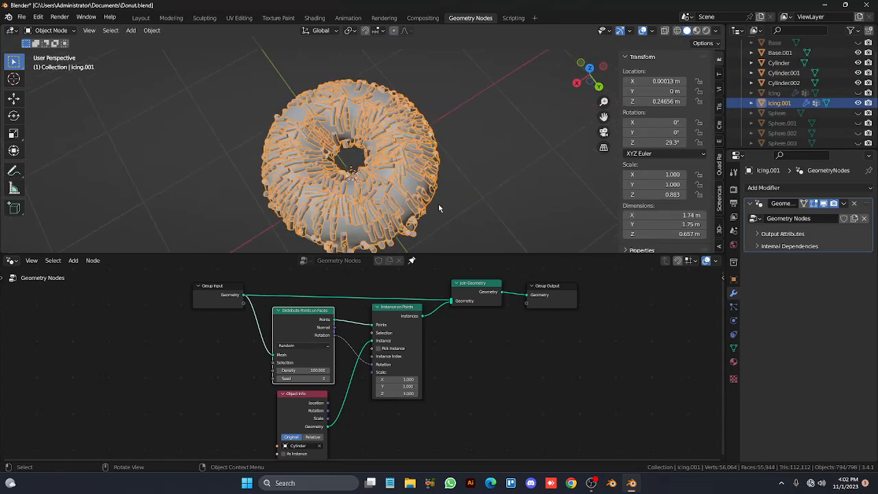
key(KP_2)
key(KP_2)
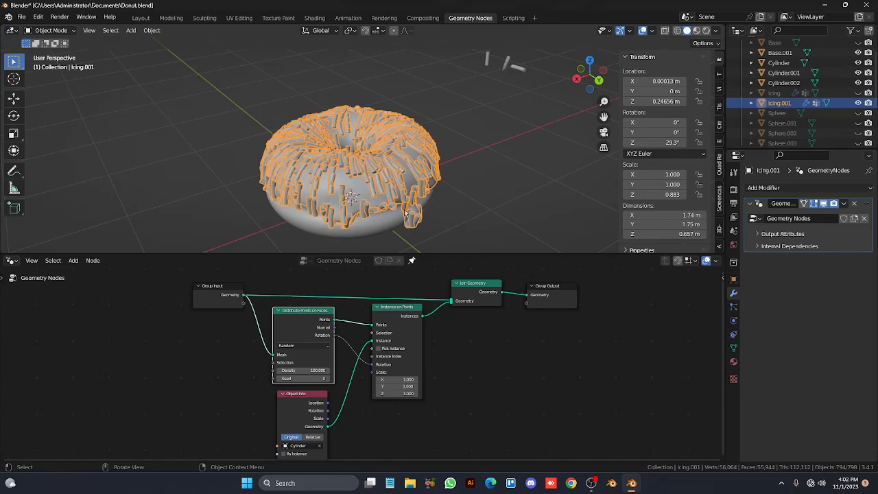
scroll(405, 212, down, 3)
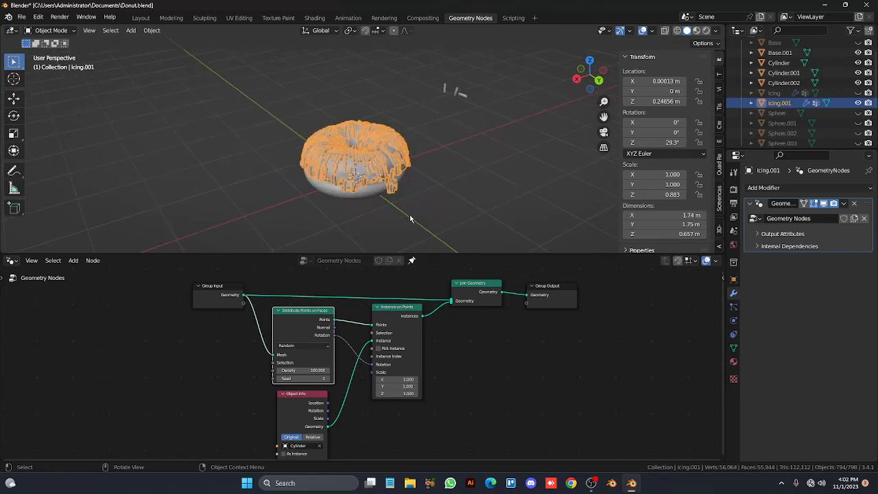
scroll(409, 215, up, 2)
scroll(431, 391, down, 1)
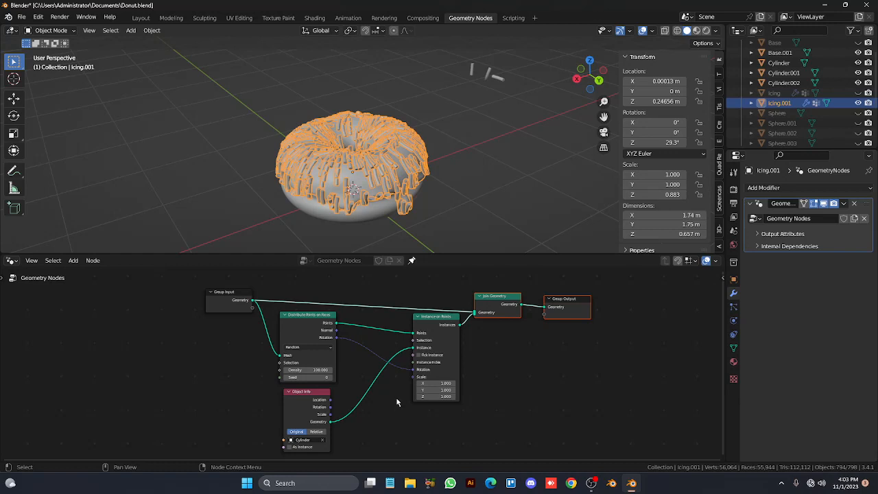
Add a Rotate Euler node between Object Info and Instance on Points
key(shift)
key(shift+a)
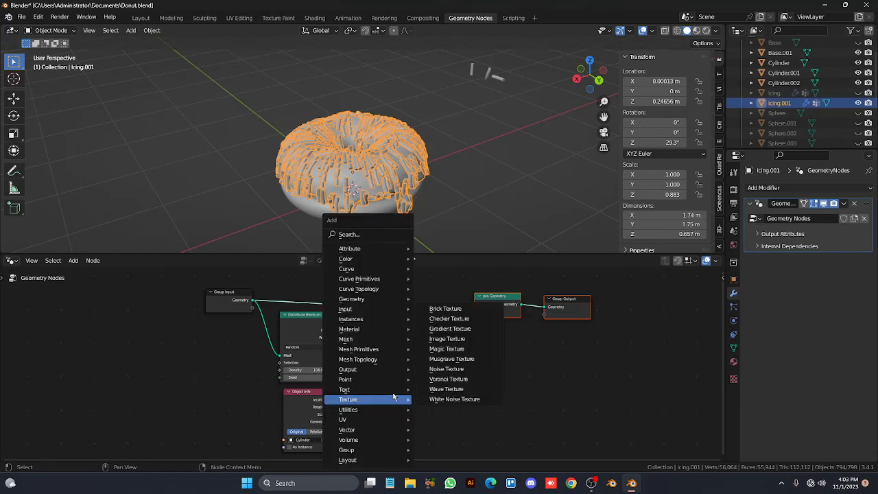
mouse_move(389, 411)
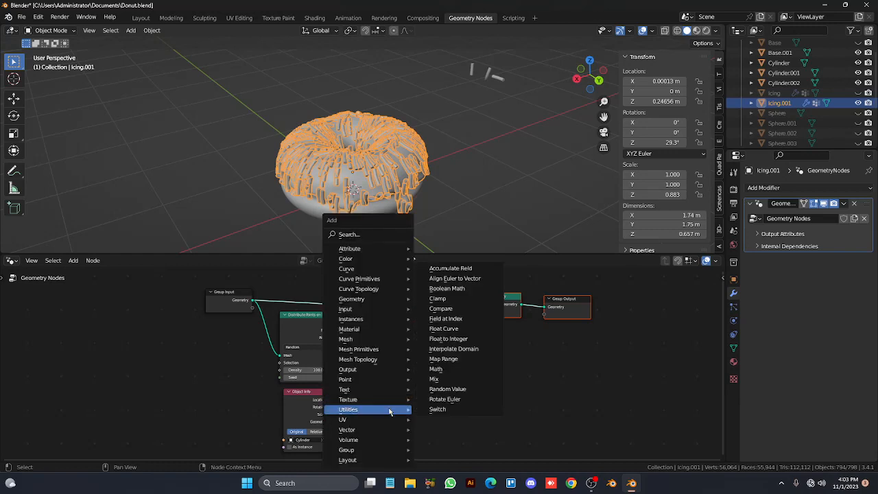
click(437, 400)
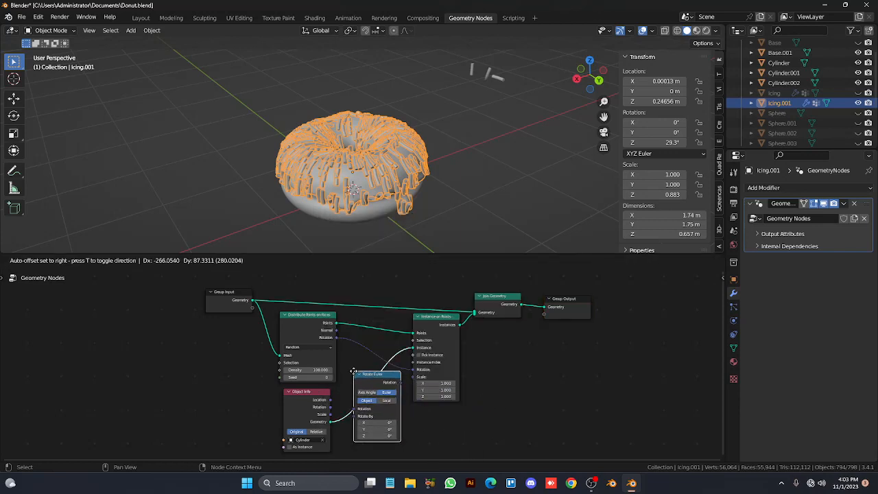
click(354, 372)
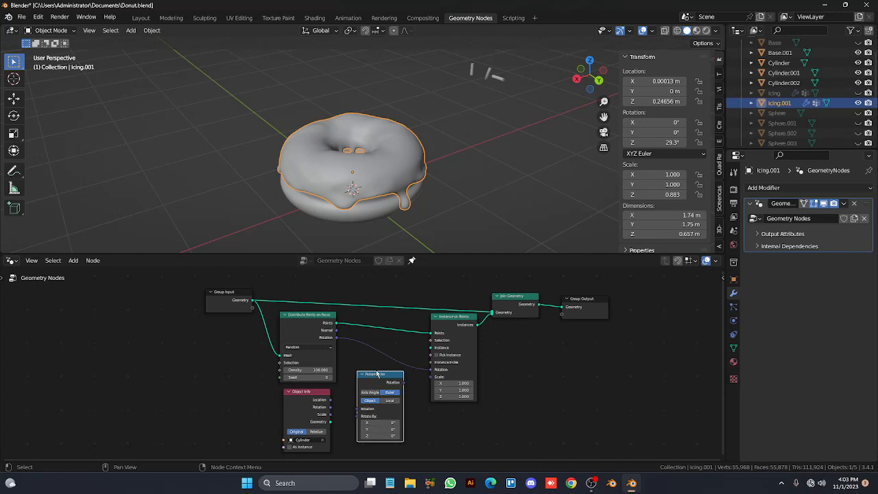
Reconnect Object Info's Geometry to the Instance input and insert Rotate Euler into the Rotation link between Distribute Points on Faces and Instance on Points
drag(389, 378, 464, 409)
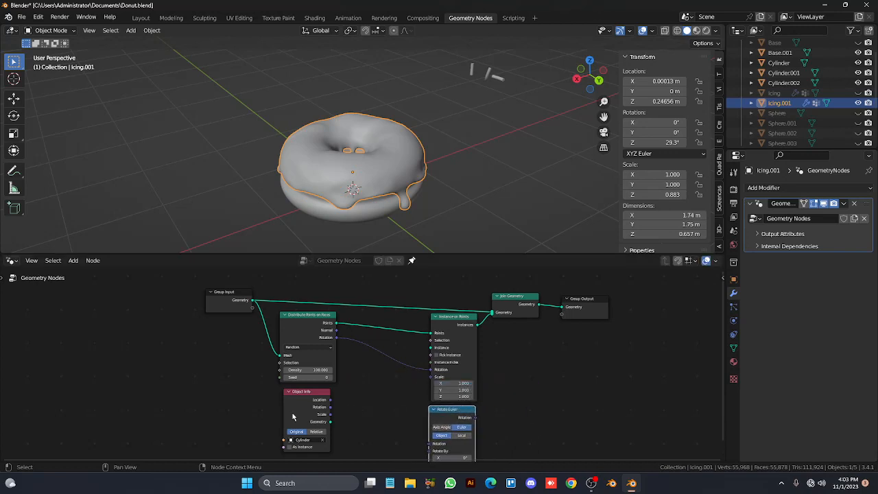
drag(332, 421, 431, 348)
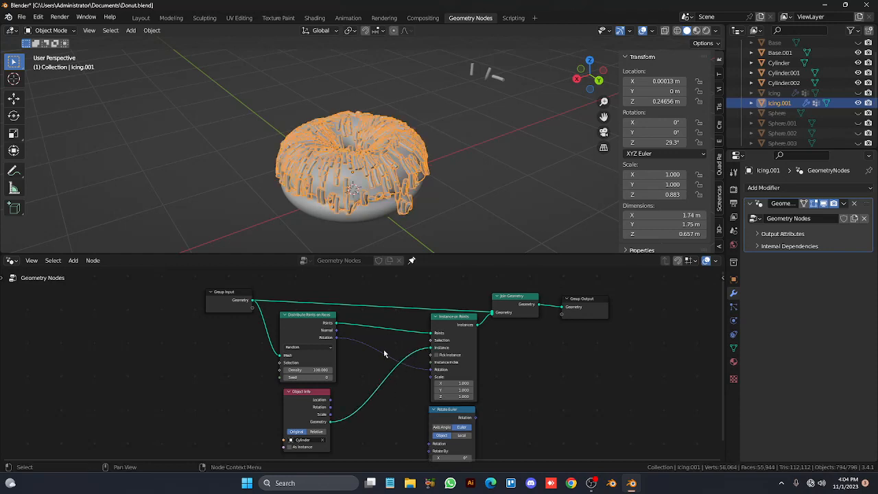
drag(453, 410, 392, 344)
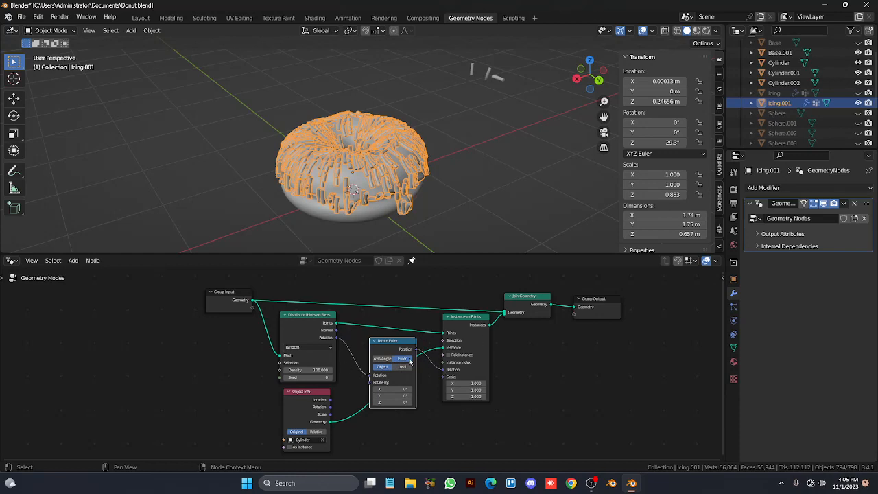
Try out different X, Y and Z Rotate By angles on Rotate Euler in Object space
drag(391, 390, 457, 389)
right_click(391, 390)
drag(396, 396, 556, 396)
right_click(395, 396)
drag(384, 402, 470, 403)
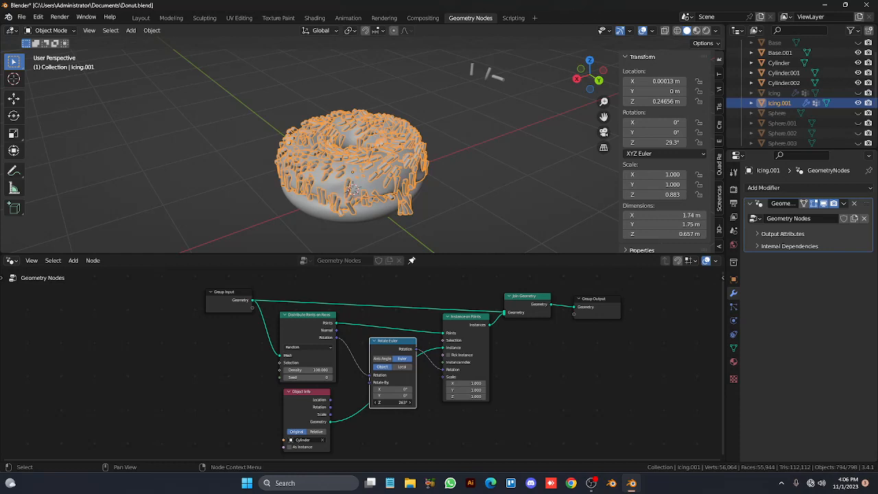
right_click(393, 402)
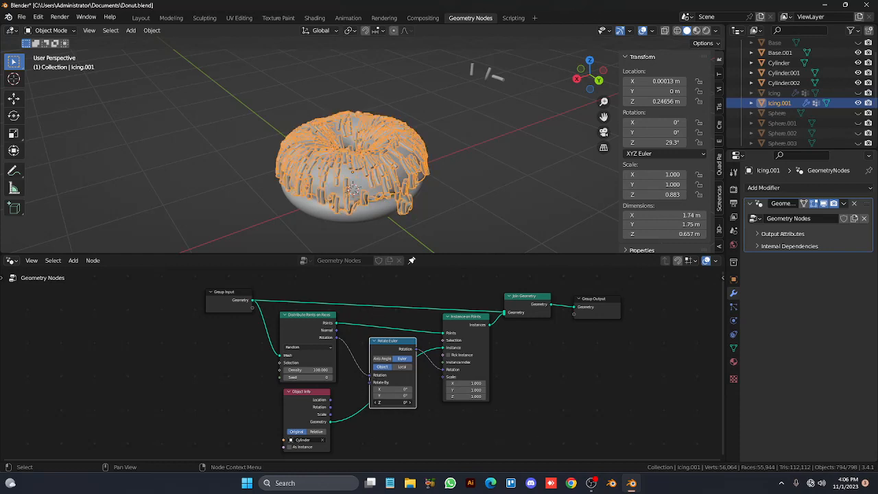
drag(386, 402, 453, 403)
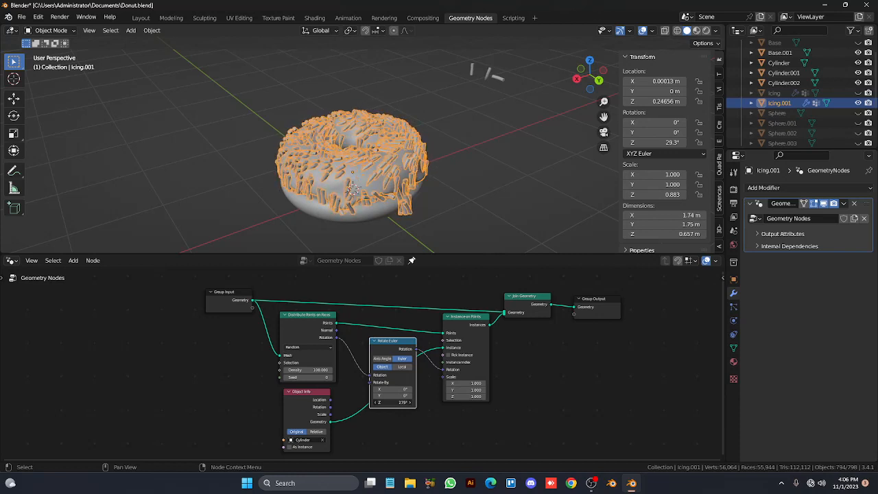
right_click(382, 403)
click(382, 403)
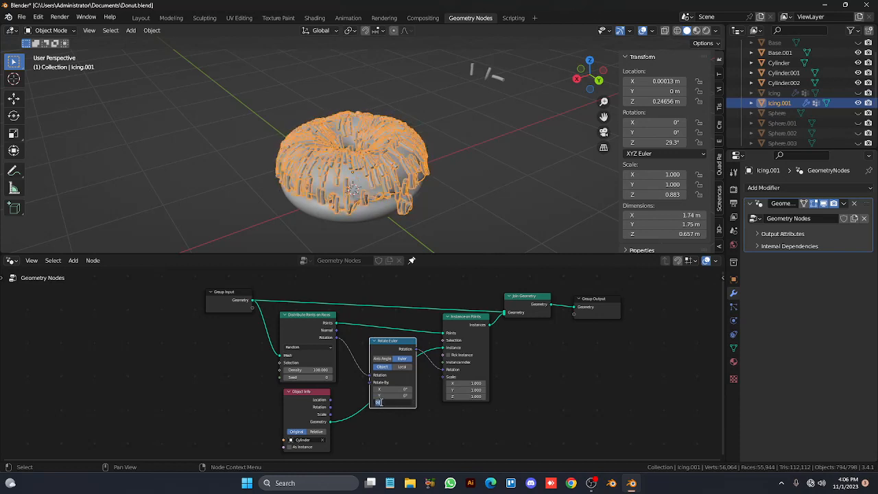
click(342, 398)
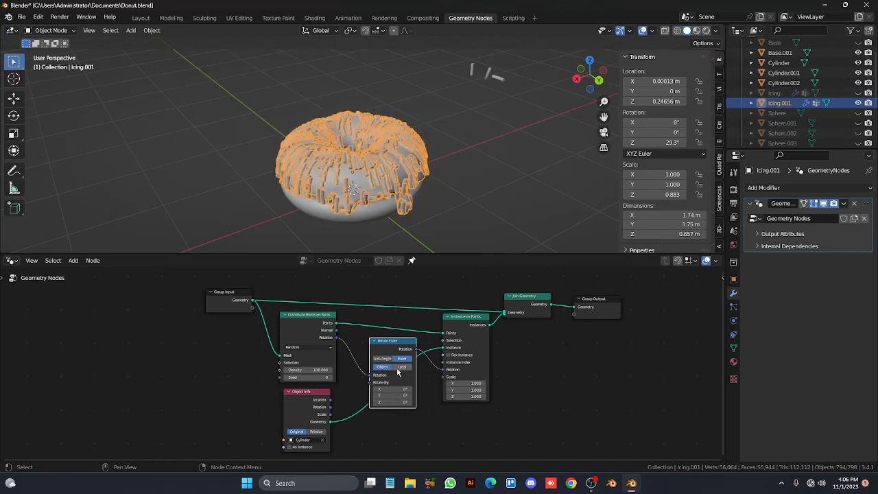
Switch Rotate Euler to Local space, set its Z Rotate By angle to about 60.6°, and check the deselected donut from above and the side
scroll(401, 371, up, 1)
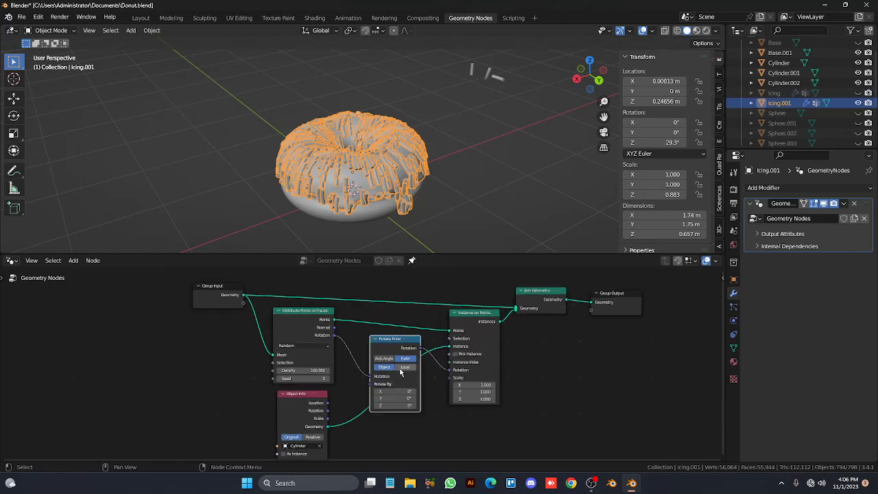
click(404, 369)
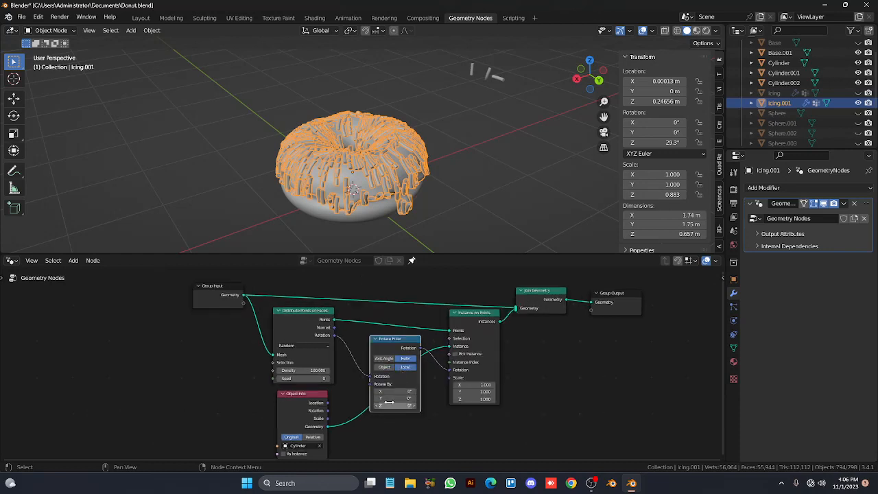
mouse_move(388, 407)
mouse_down()
mouse_move(443, 407)
mouse_move(375, 405)
mouse_move(402, 406)
mouse_up()
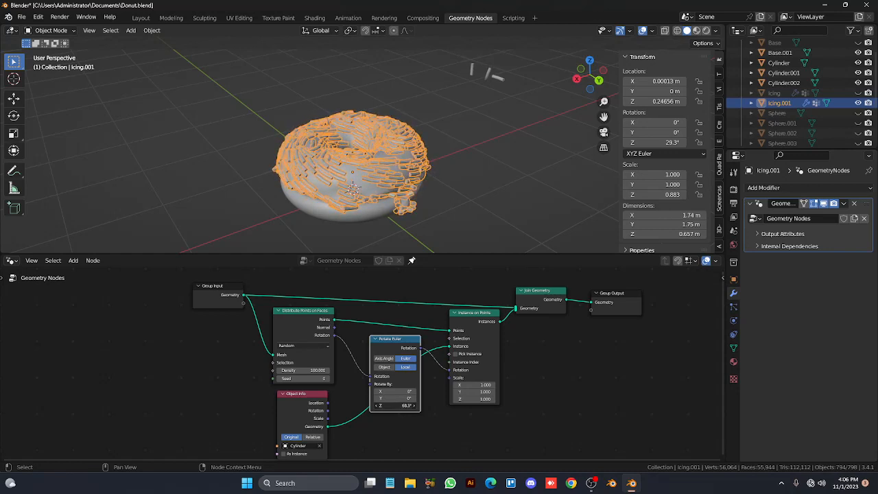
drag(402, 405, 394, 406)
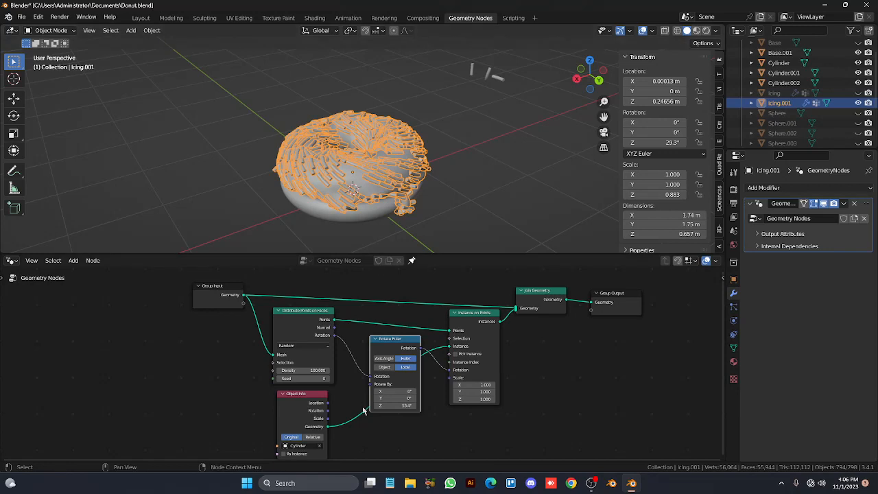
mouse_move(395, 405)
mouse_down()
mouse_move(376, 406)
mouse_move(383, 405)
mouse_up()
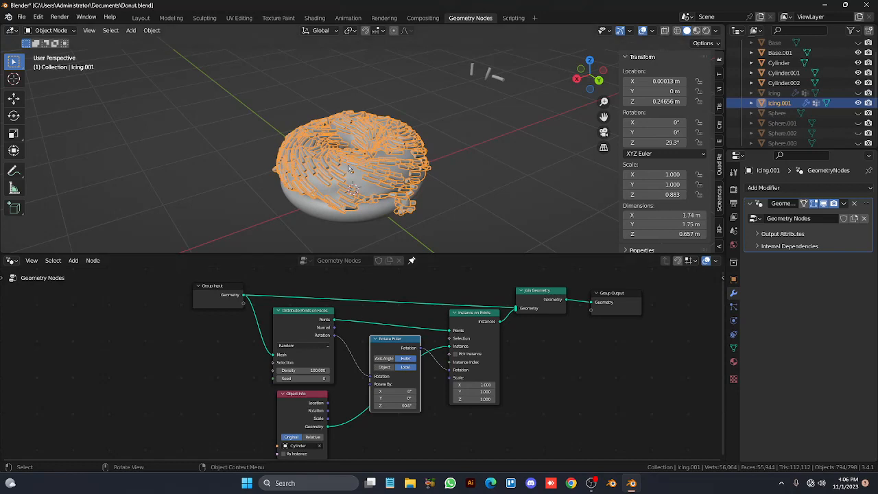
click(448, 198)
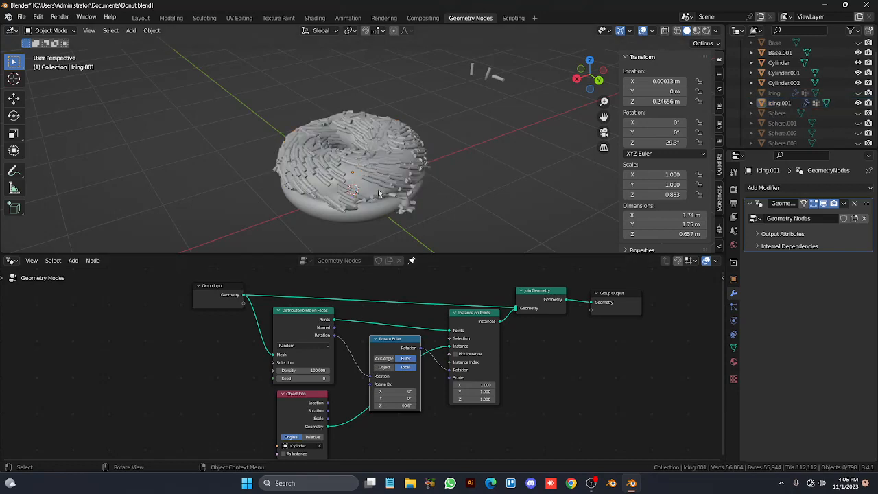
middle_drag(379, 193, 379, 236)
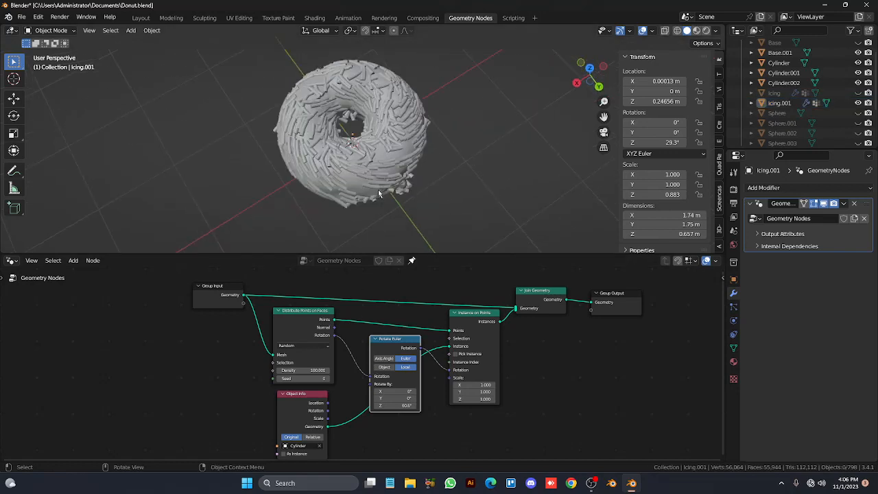
middle_drag(379, 193, 379, 148)
middle_drag(379, 194, 379, 212)
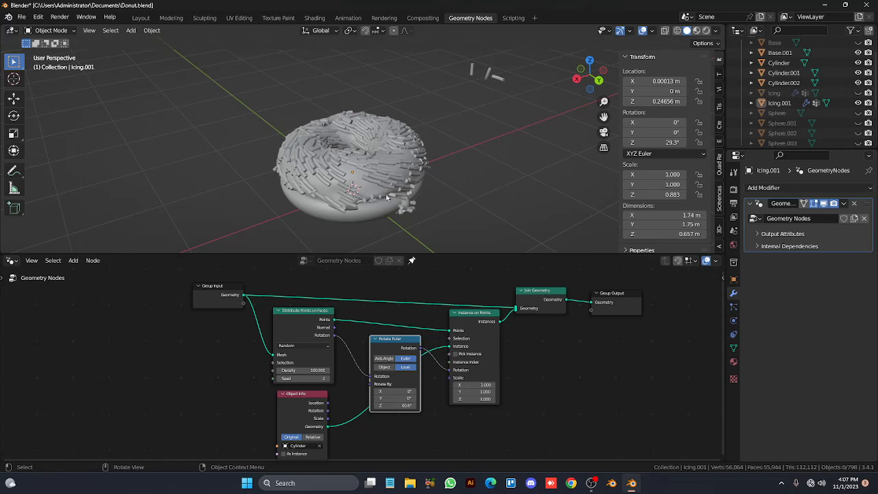
Move the Object Info node above Rotate Euler and add a Random Value node below Distribute Points on Faces
drag(302, 403, 401, 288)
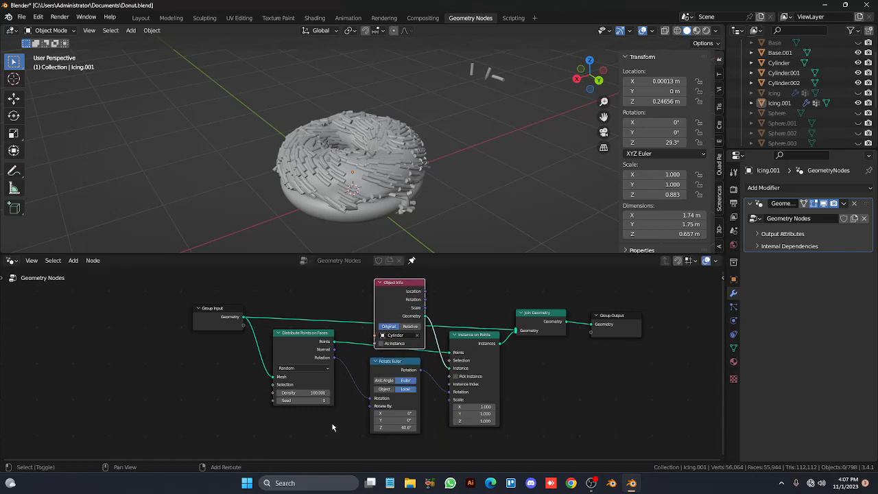
key(shift+a)
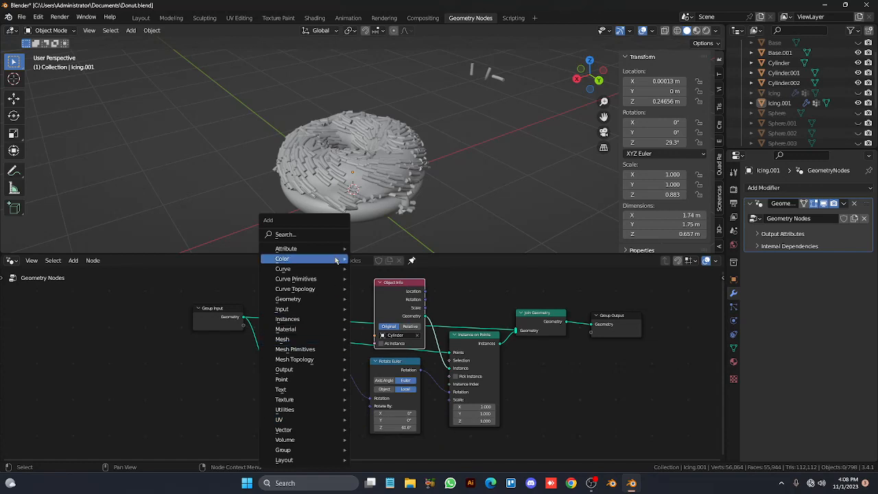
click(315, 236)
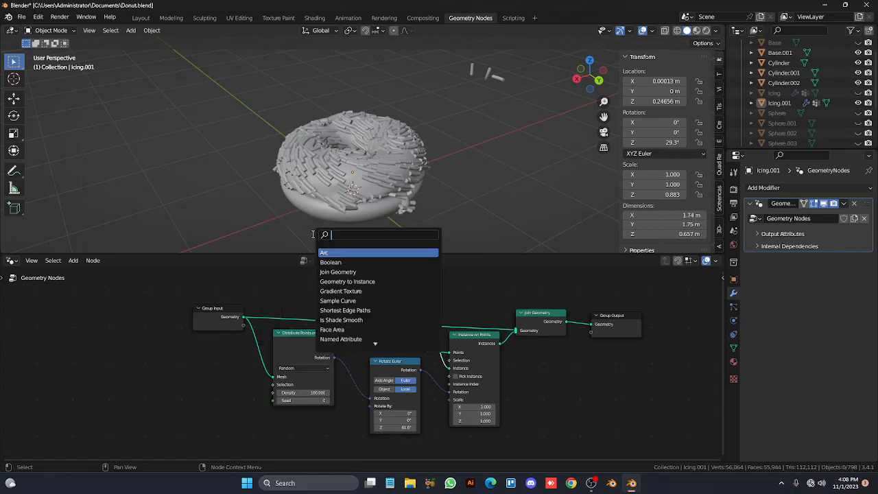
text(rand)
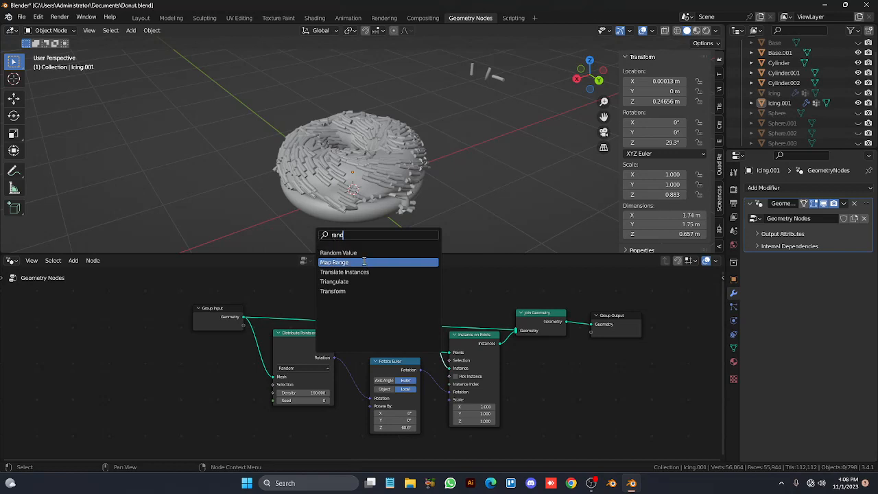
click(338, 253)
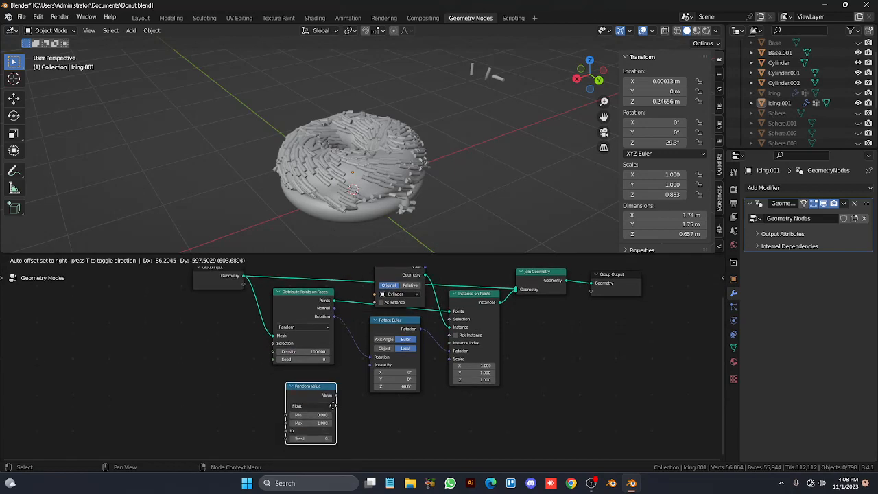
click(330, 406)
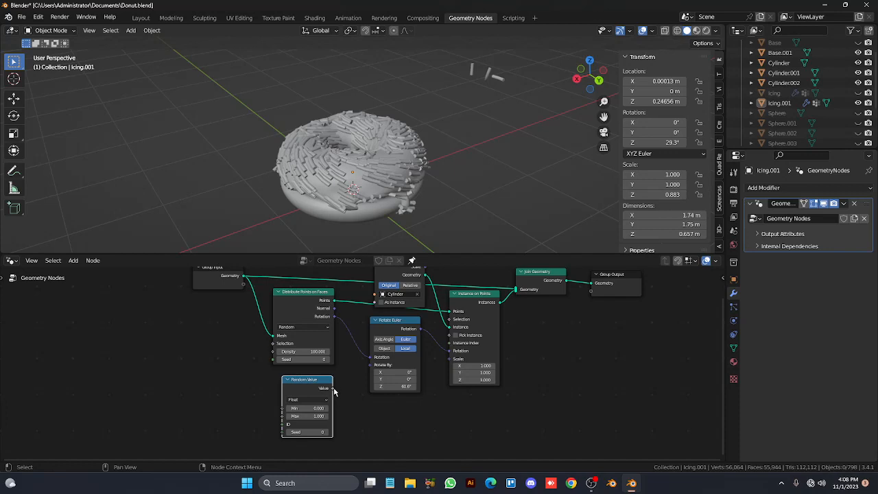
Try linking Random Value's Value output to Rotate Euler's Rotate By input, and cut that link again
drag(333, 388, 371, 370)
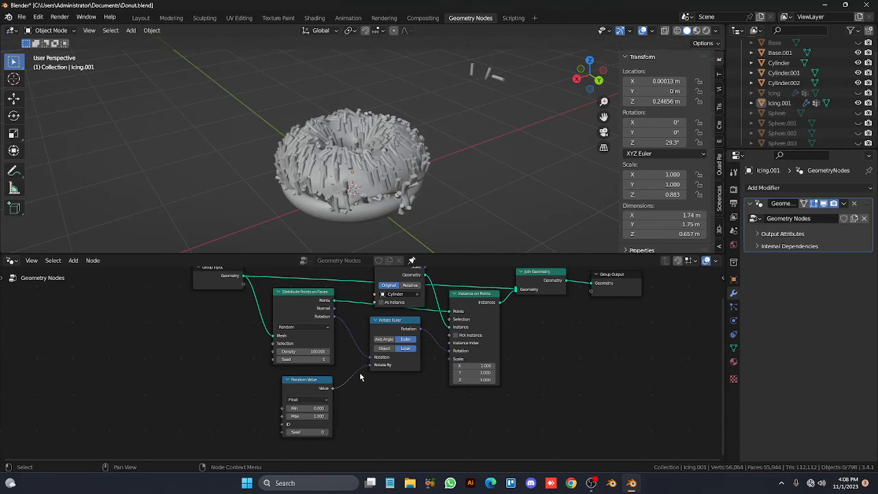
ctrl+right_drag(356, 362, 345, 388)
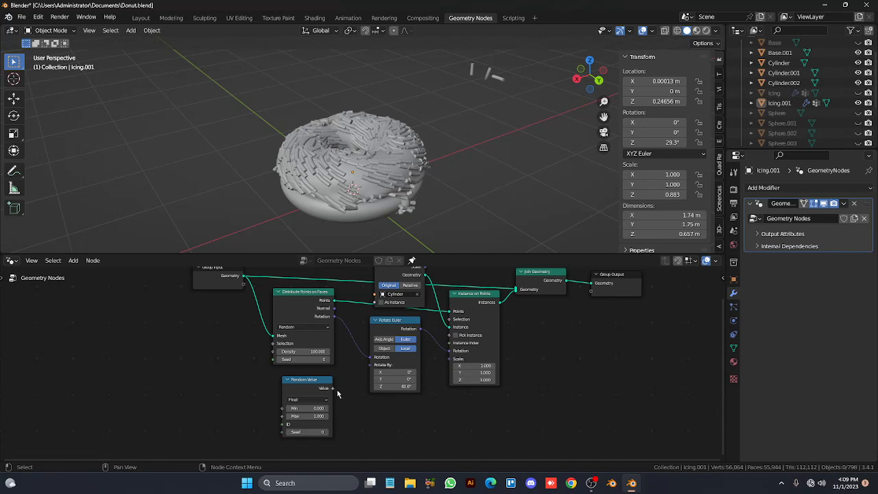
Connect the Random Value node's float output to the Rotate By input of the Rotate Euler node
drag(333, 389, 369, 369)
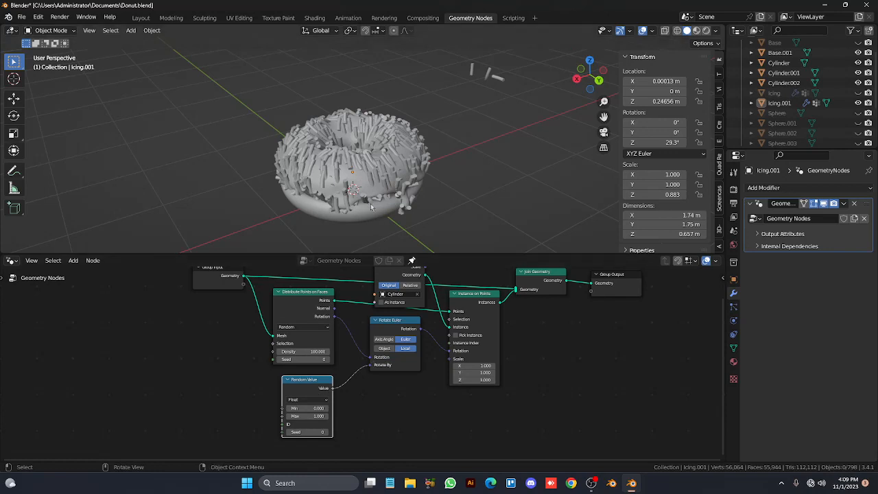
drag(358, 369, 373, 370)
mouse_move(301, 409)
mouse_down()
mouse_move(317, 409)
mouse_move(300, 409)
mouse_up()
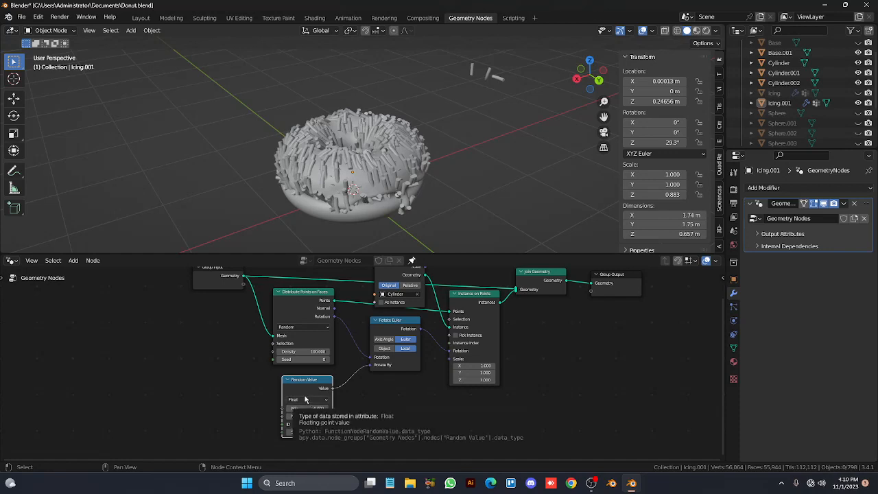
mouse_move(306, 409)
mouse_down()
mouse_move(332, 408)
mouse_move(300, 409)
mouse_up()
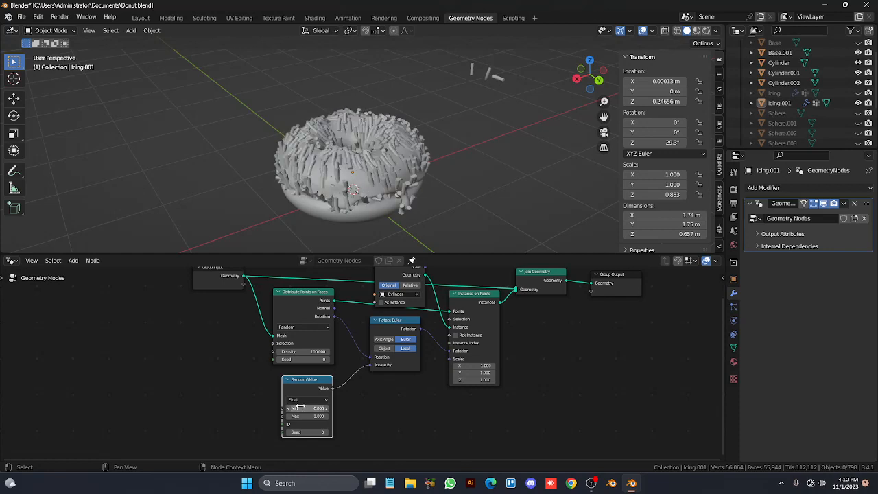
Switch the Random Value node's data type to Vector and connect its output to Rotate Euler's Rotate By input
click(311, 400)
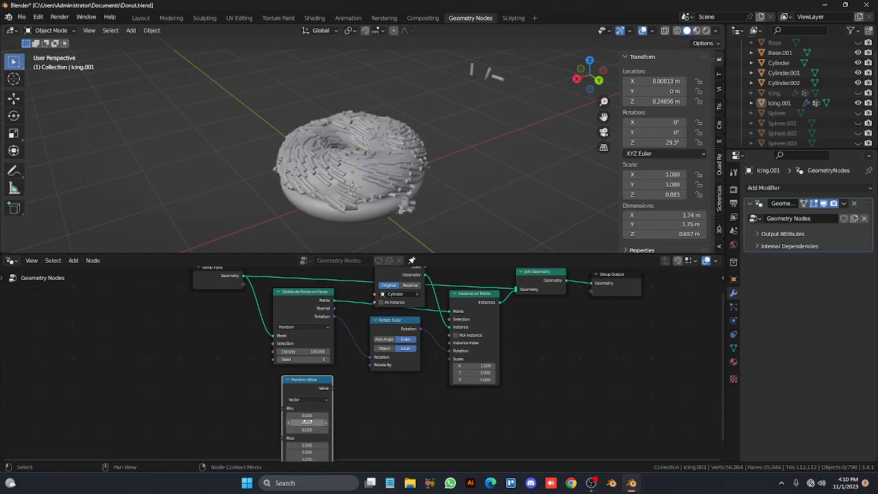
click(307, 423)
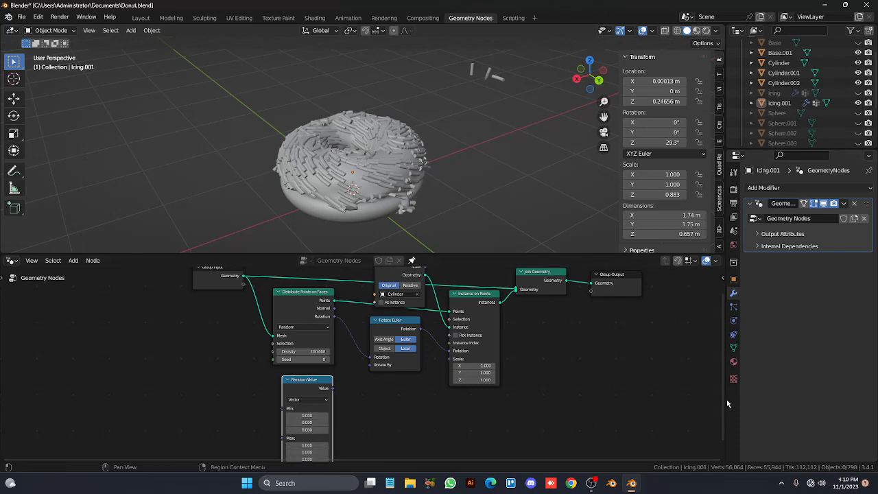
mouse_move(722, 385)
mouse_down()
mouse_move(724, 415)
mouse_move(721, 403)
mouse_up()
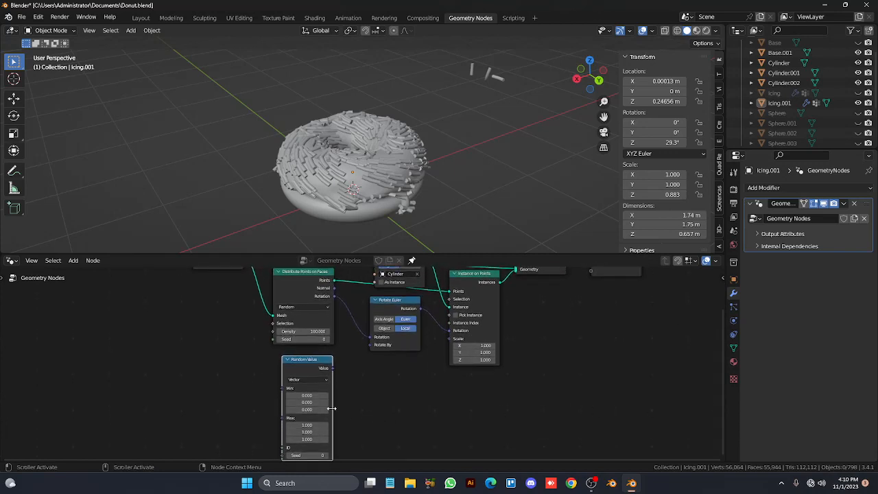
drag(306, 410, 328, 409)
right_click(302, 410)
click(302, 411)
key(Return)
drag(333, 368, 371, 345)
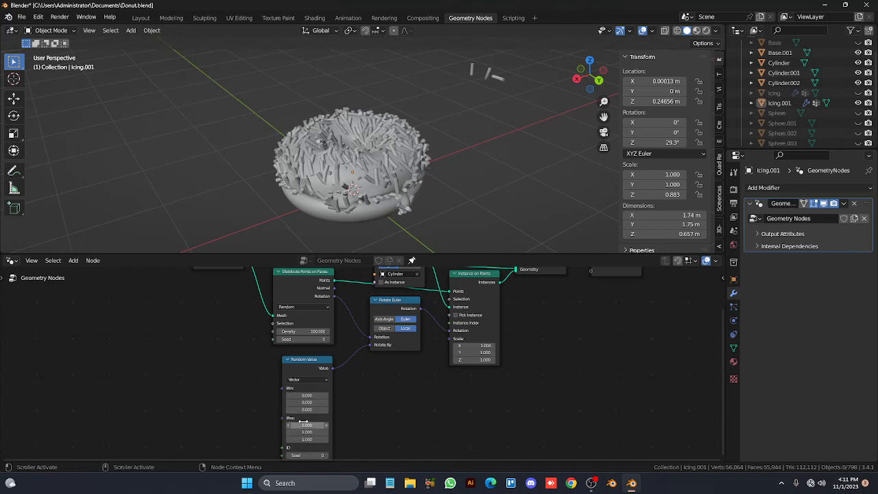
Set the X and Y components of the Random Value node's Max vector to 0
scroll(307, 424, up, 2)
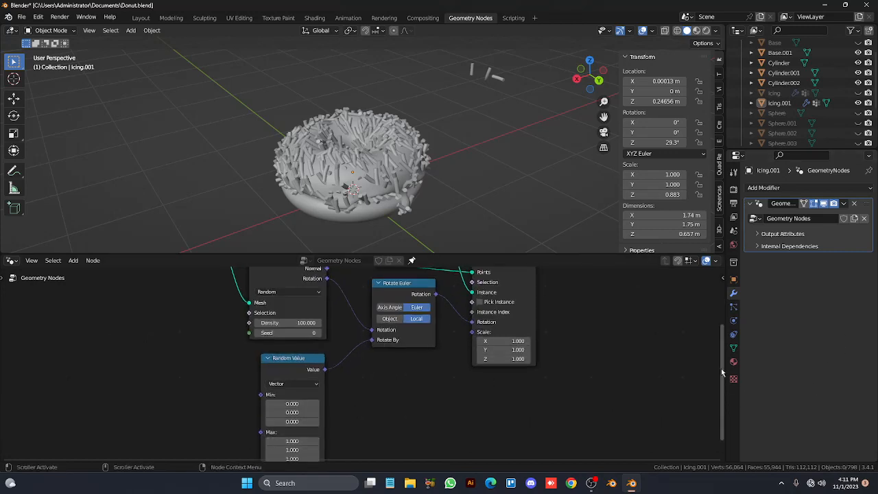
drag(724, 388, 723, 427)
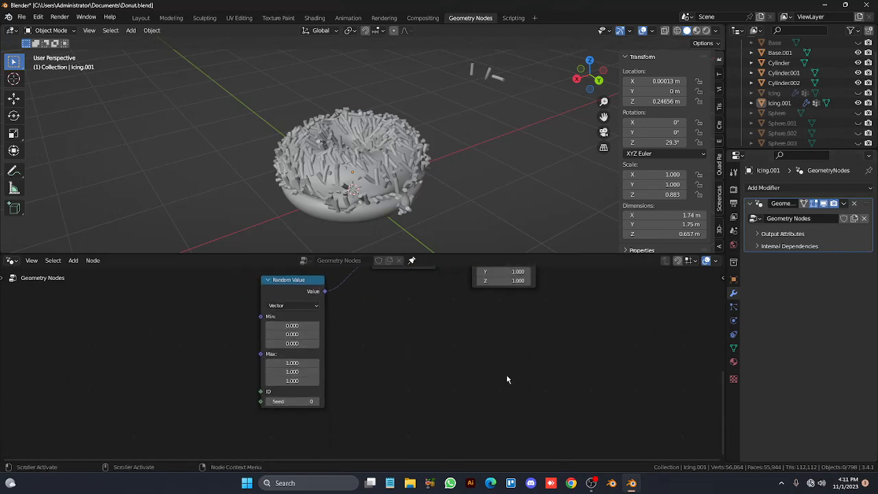
click(294, 363)
text(0.01)
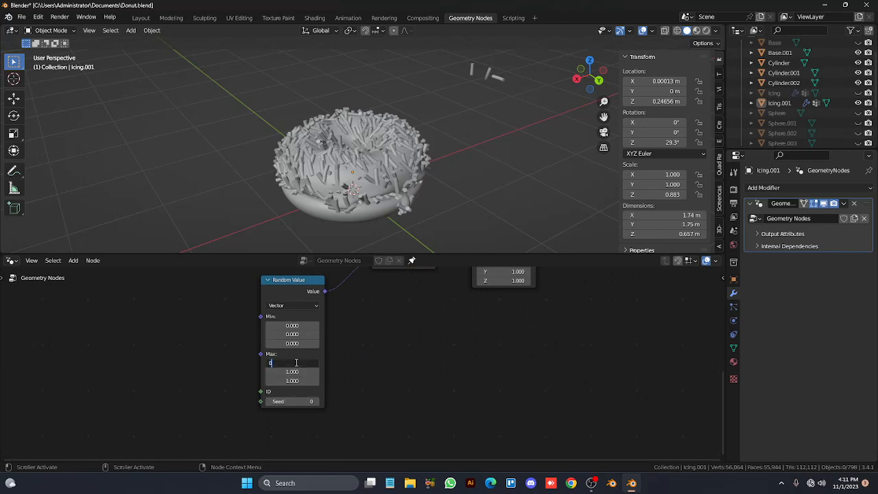
key(Return)
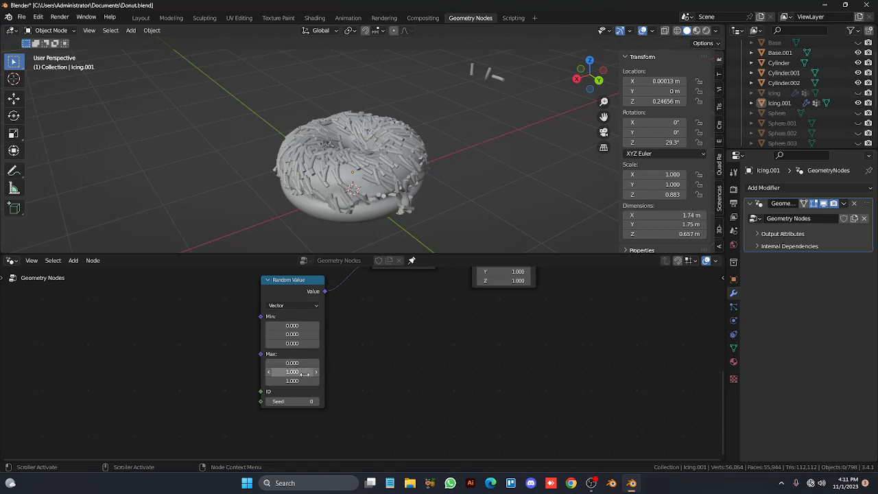
click(304, 372)
text(0)
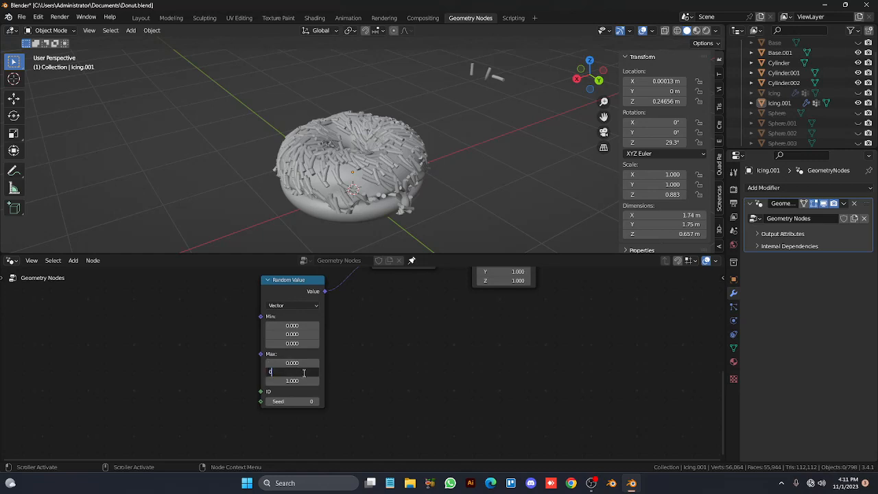
key(Return)
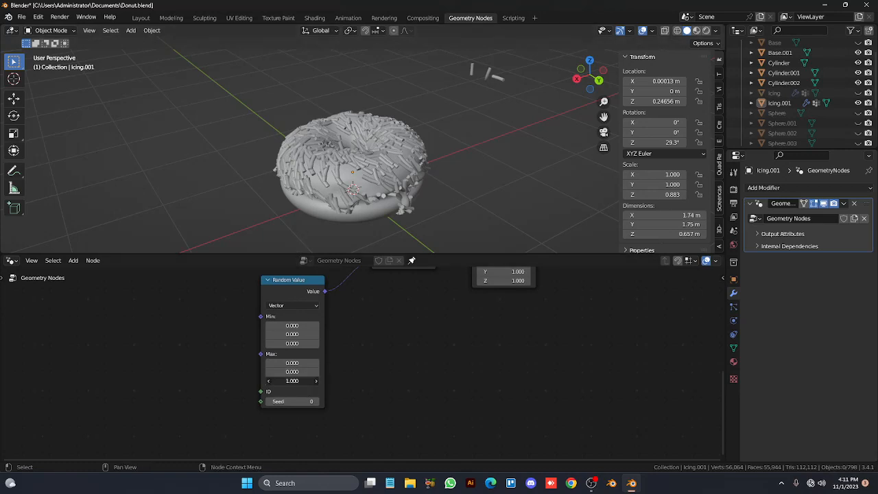
Set the Z component of the Random Value node's Max vector to 6.283
mouse_move(292, 381)
mouse_down()
mouse_move(265, 381)
mouse_move(306, 381)
mouse_up()
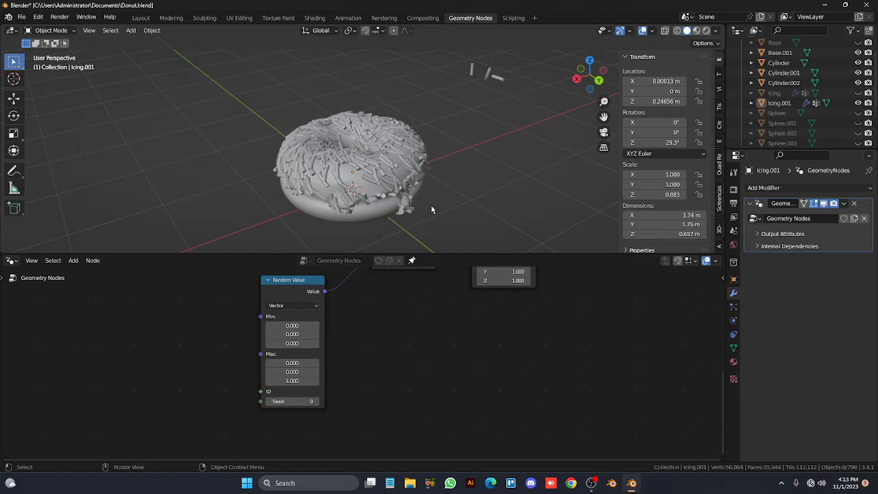
drag(285, 382, 590, 383)
click(302, 382)
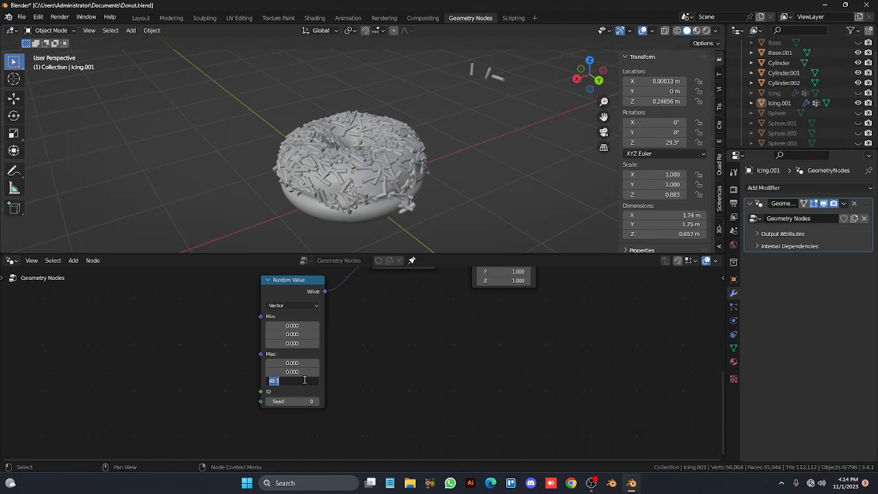
click(411, 352)
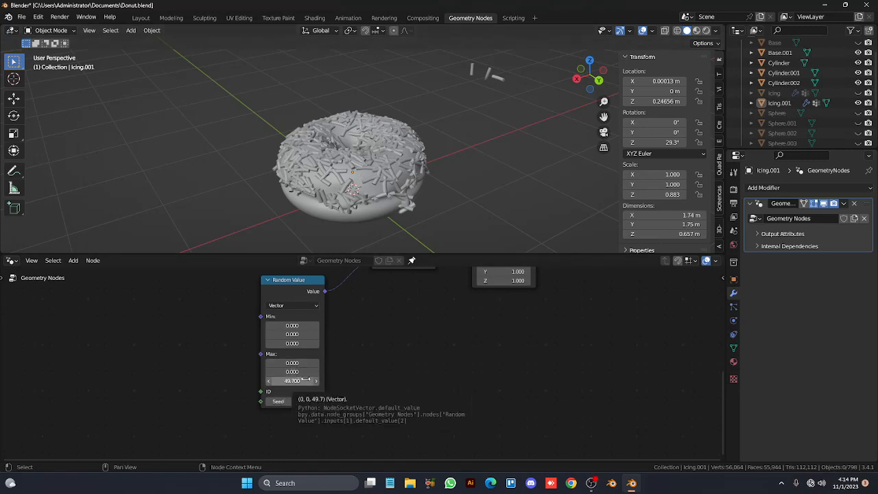
text(6.283)
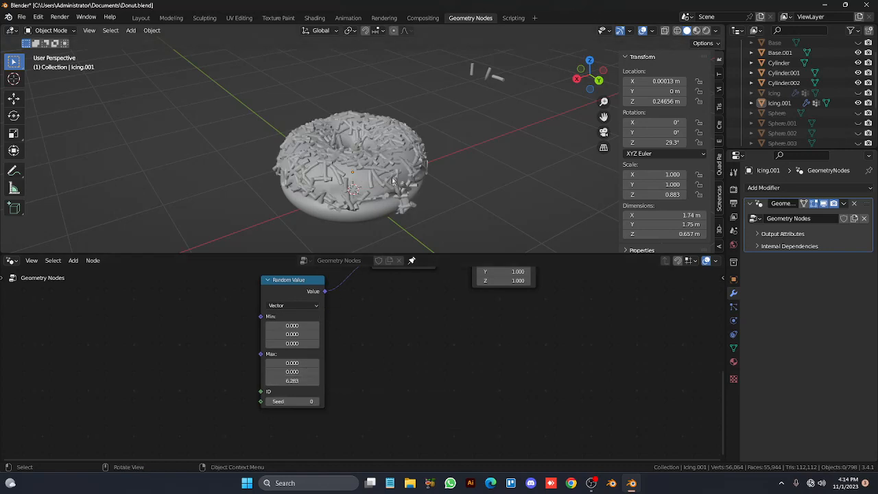
middle_drag(393, 181, 393, 180)
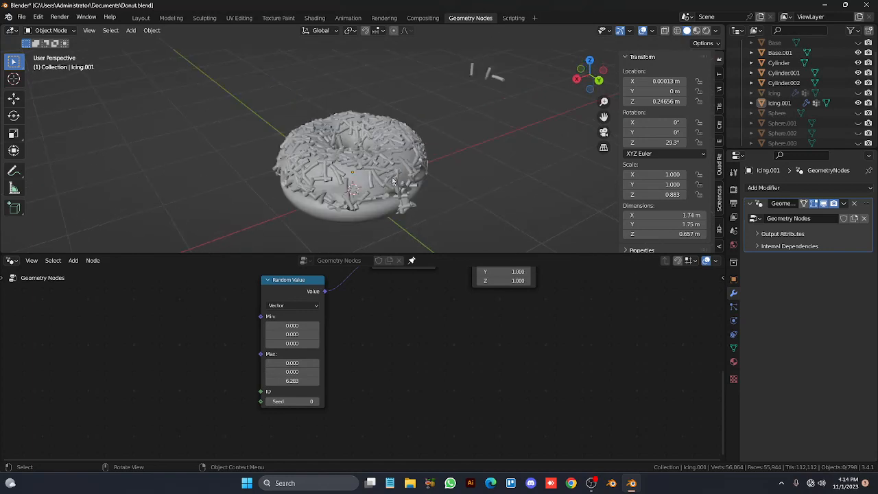
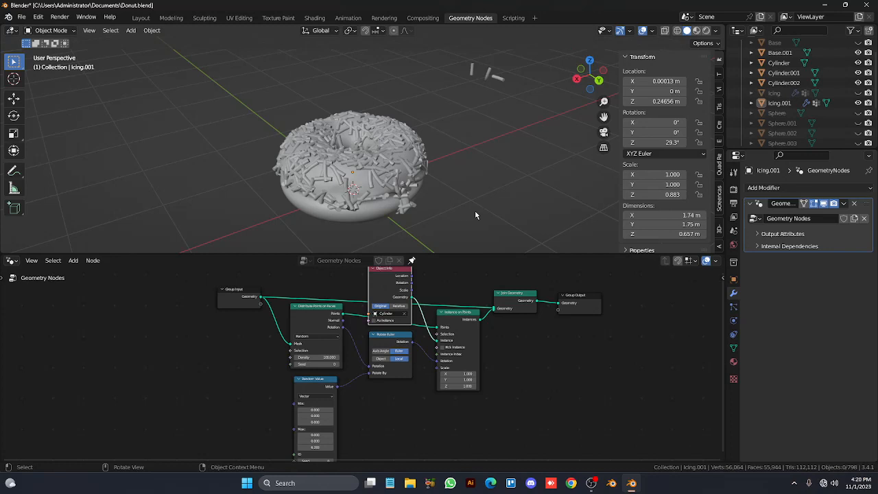
Move the Group Input node farther from the other nodes and isolate the Icing.001 object in local view
click(334, 180)
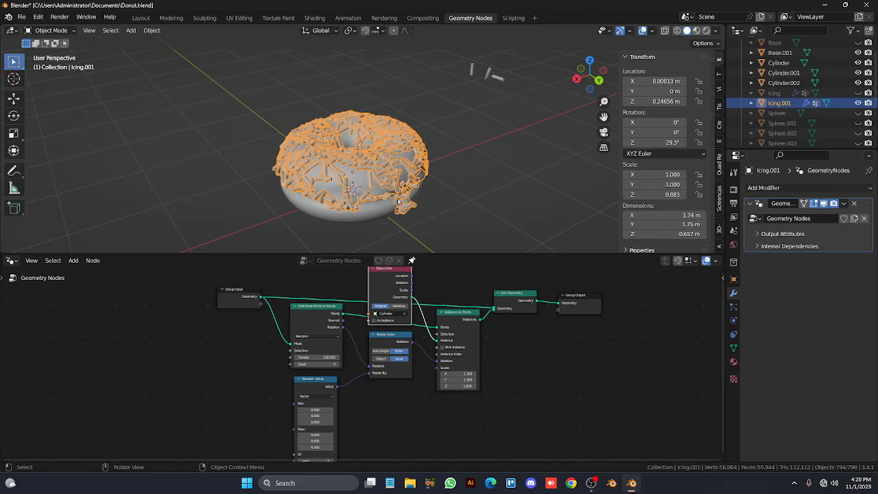
drag(228, 305, 158, 306)
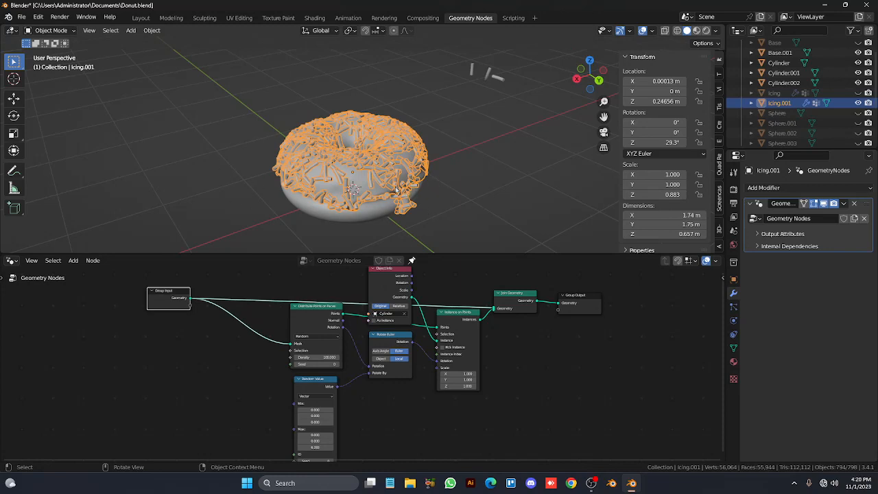
key(KP_Divide)
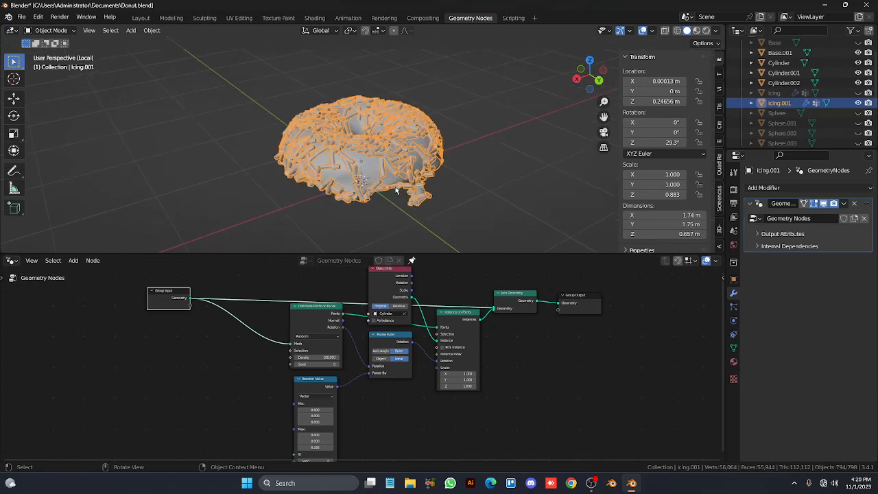
Examine the sprinkle coverage on the isolated icing from the underside, the side and above
key(KP_2)
key(KP_2)
key(KP_2)
key(KP_2)
key(KP_2)
key(KP_2)
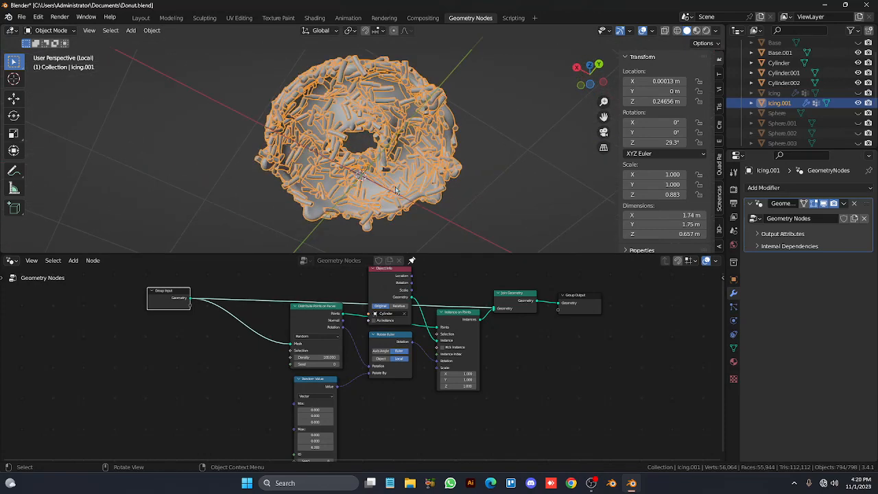
key(KP_2)
key(KP_2)
key(KP_2)
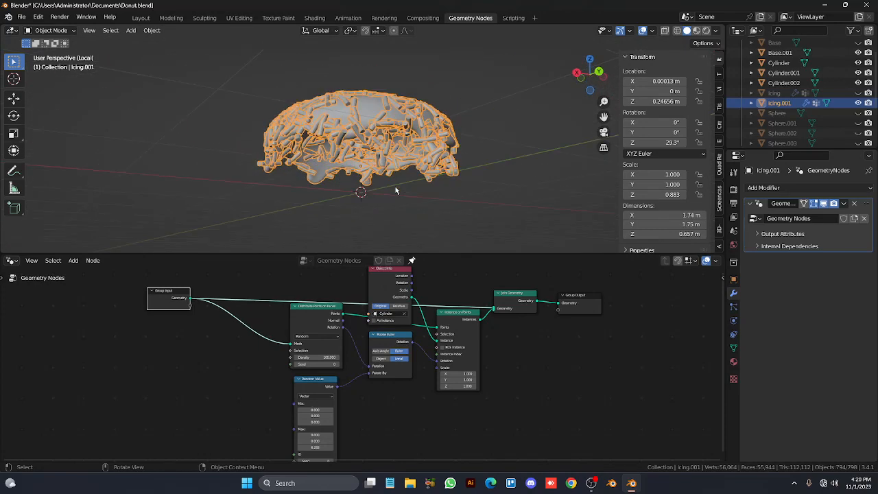
key(KP_8)
key(KP_8)
key(KP_8)
key(KP_8)
key(KP_2)
key(KP_2)
key(KP_2)
key(KP_2)
key(KP_8)
key(KP_8)
key(KP_2)
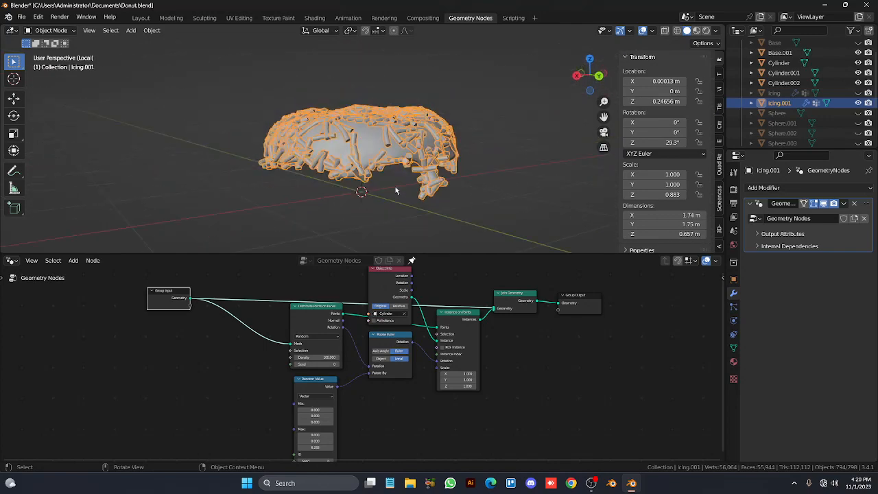
key(KP_8)
key(KP_8)
key(KP_8)
key(KP_8)
key(KP_2)
key(KP_2)
key(KP_2)
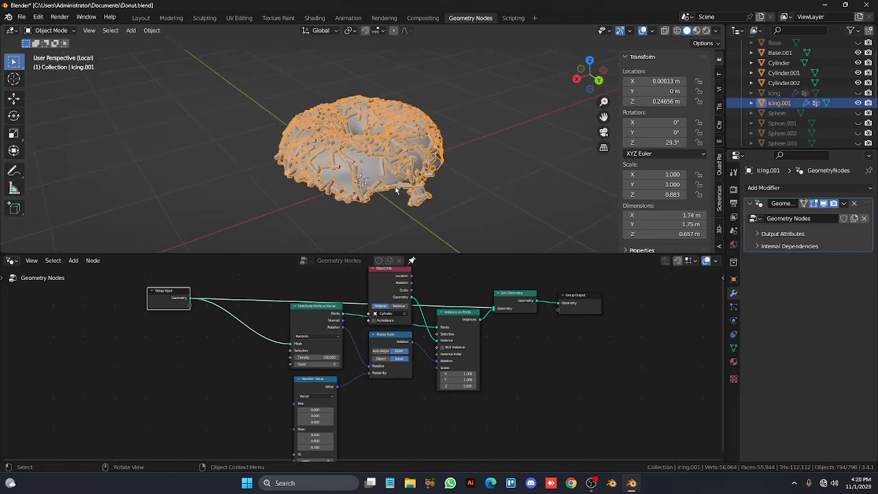
key(KP_2)
key(KP_8)
key(KP_8)
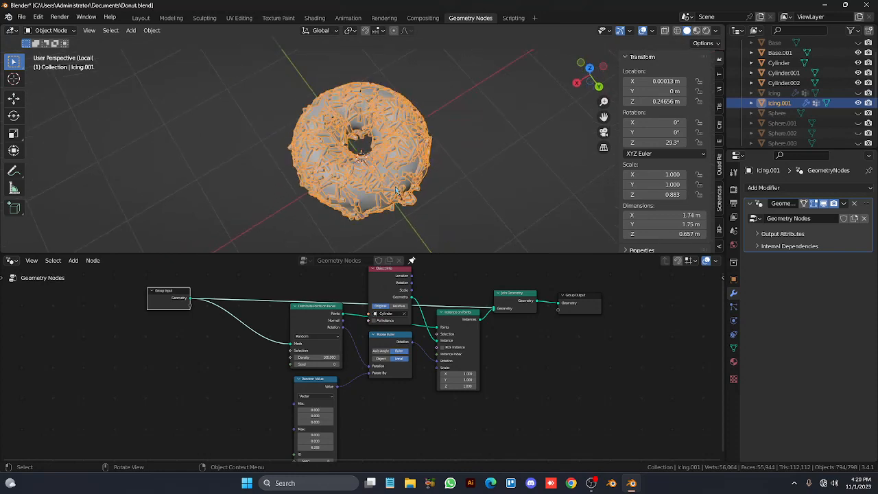
key(KP_8)
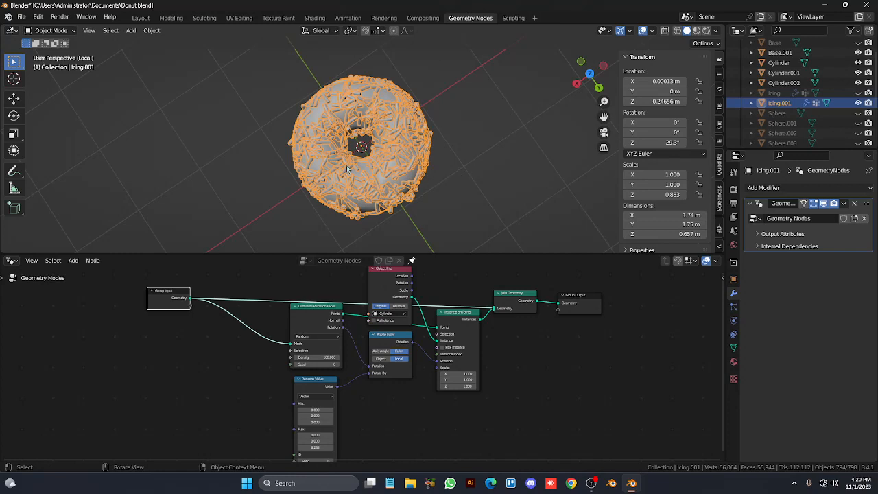
Switch the icing to Weight Paint mode and turn off the viewport display of its Geometry Nodes modifier
key(ctrl+Tab)
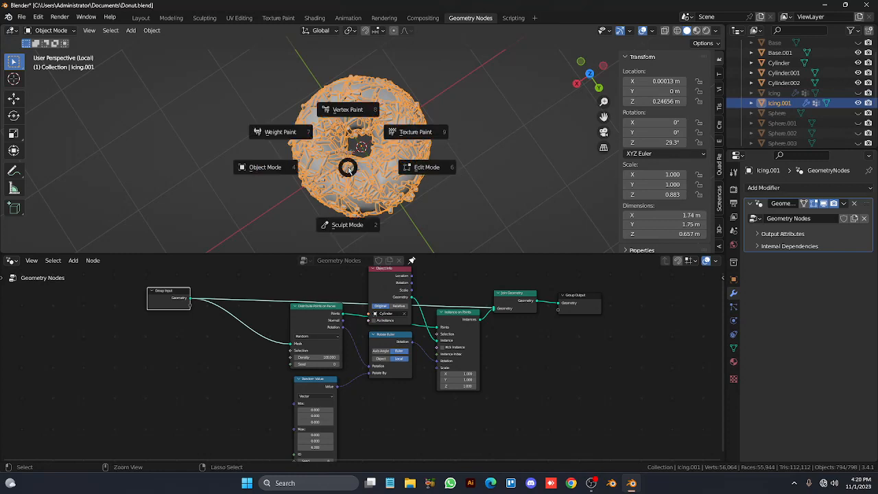
click(310, 144)
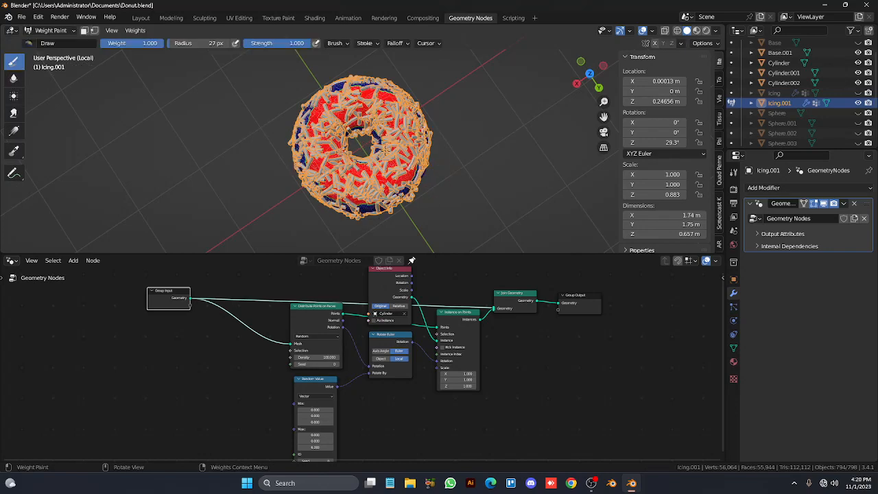
click(824, 204)
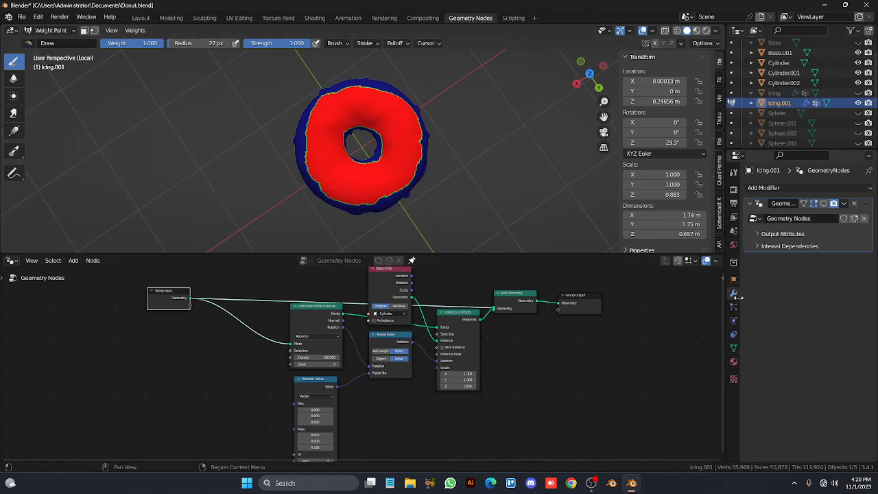
Remove the existing vertex group from the icing's mesh data
click(733, 348)
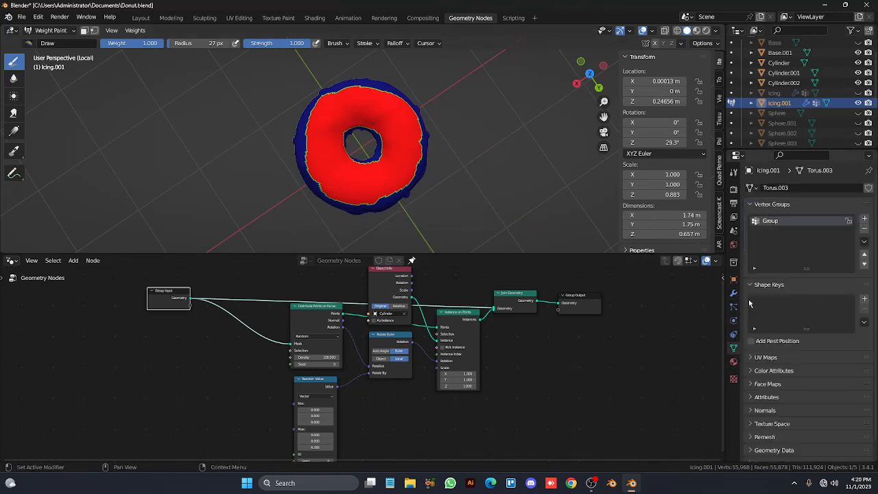
click(864, 228)
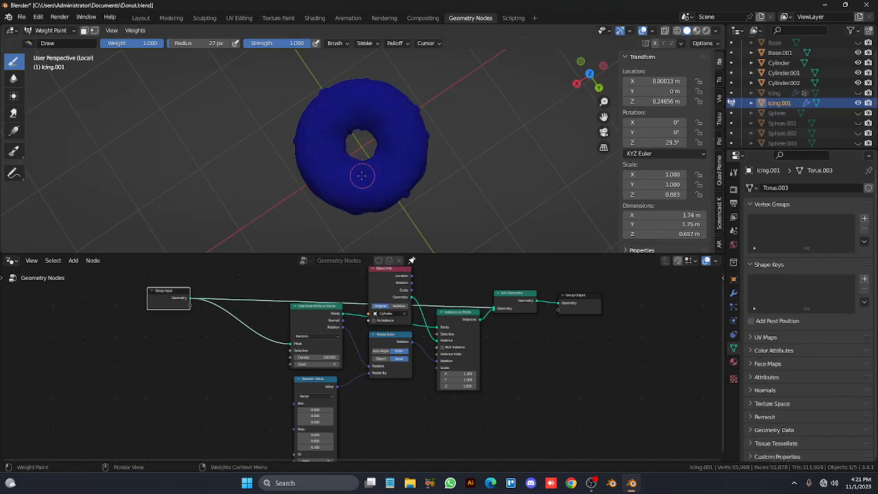
Enlarge the brush radius to 61 px and paint weight 1.000 around the ring on top of the icing
key(f)
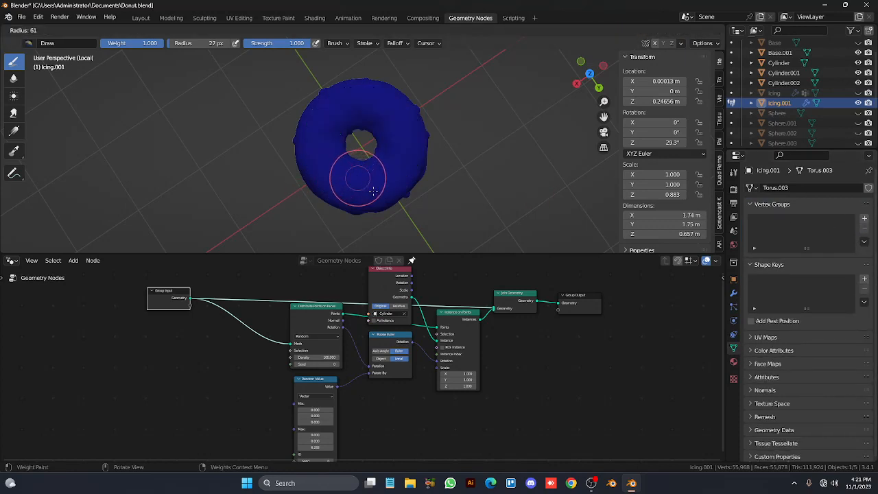
click(358, 182)
mouse_move(358, 182)
mouse_down()
mouse_move(397, 168)
mouse_move(402, 137)
mouse_move(381, 112)
mouse_move(323, 111)
mouse_move(313, 161)
mouse_move(340, 192)
mouse_move(360, 177)
mouse_move(330, 195)
mouse_move(319, 189)
mouse_move(410, 176)
mouse_move(415, 122)
mouse_move(420, 138)
mouse_move(405, 162)
mouse_move(417, 177)
mouse_move(405, 131)
mouse_move(371, 81)
mouse_move(360, 98)
mouse_move(315, 103)
mouse_move(352, 138)
mouse_move(336, 117)
mouse_move(352, 129)
mouse_up()
Set the brush radius to 30 px and extend the full-weight area down the front slope of the icing
key(f)
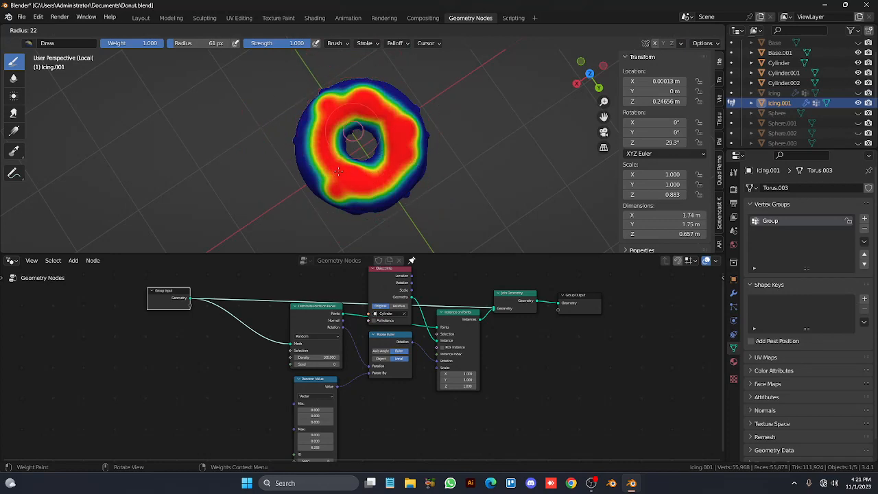
click(339, 172)
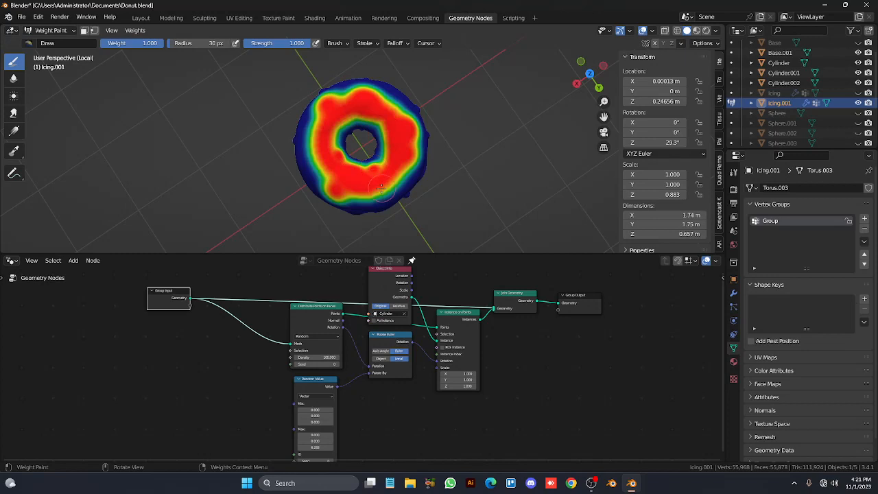
middle_drag(364, 209, 363, 200)
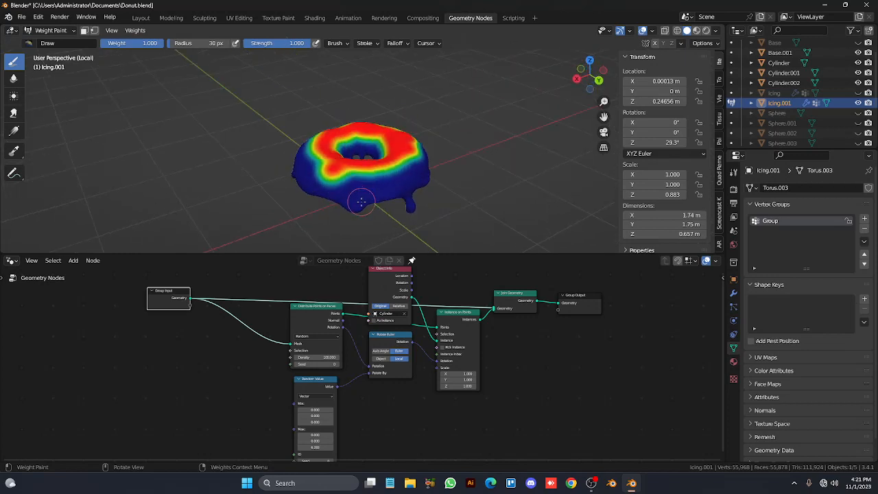
click(354, 177)
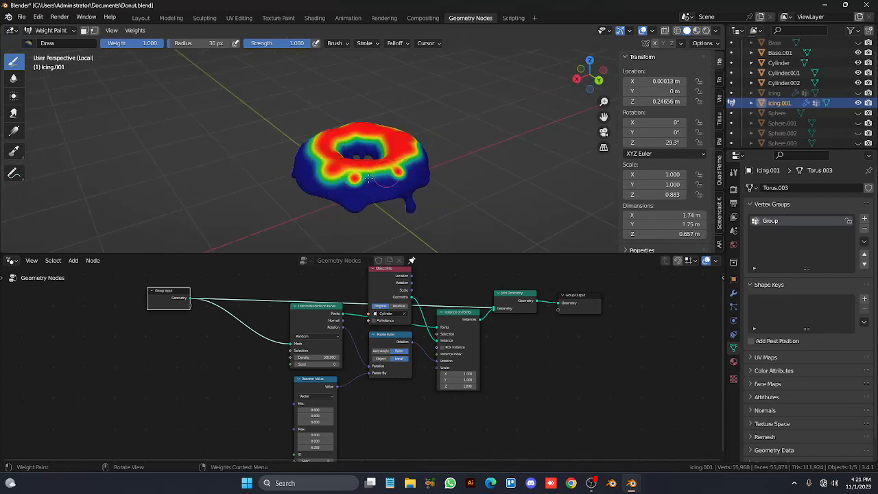
mouse_move(395, 173)
mouse_down()
mouse_move(347, 169)
mouse_move(388, 162)
mouse_move(416, 176)
mouse_move(401, 151)
mouse_move(419, 162)
mouse_move(424, 180)
mouse_move(379, 153)
mouse_move(411, 164)
mouse_up()
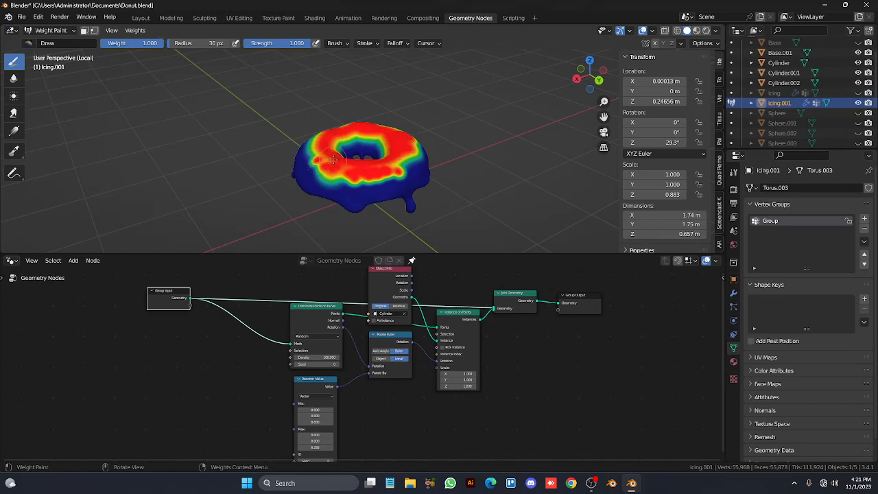
Set the brush radius to 35 px and extend the full-weight area unevenly around the other sides of the icing's upper slope
middle_drag(334, 160, 332, 158)
right_click(337, 187)
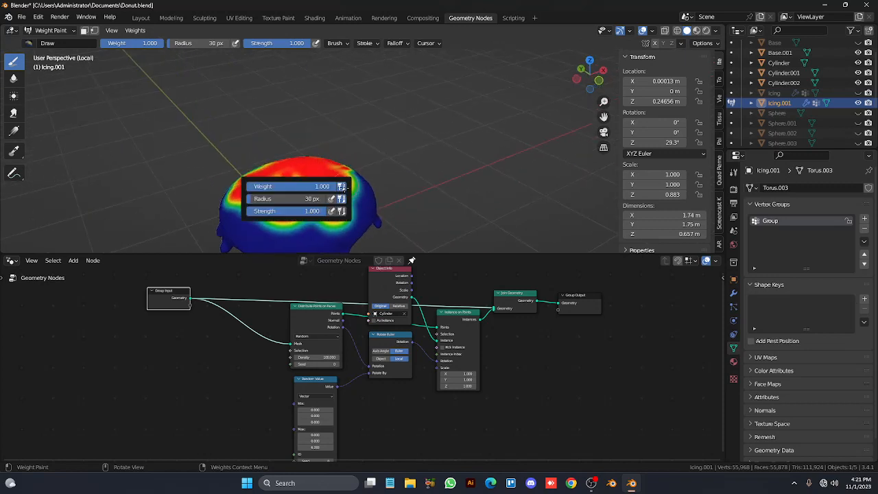
mouse_move(328, 199)
mouse_down()
mouse_move(316, 223)
mouse_move(275, 231)
mouse_move(308, 217)
mouse_up()
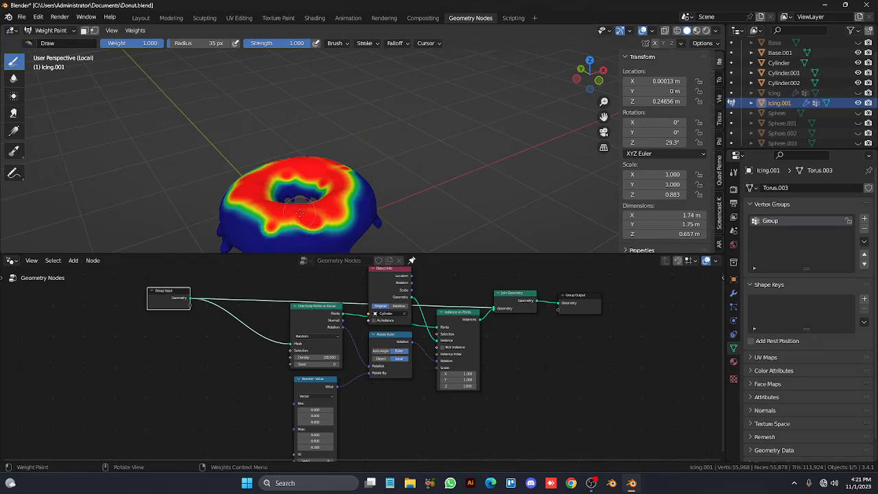
middle_drag(300, 212, 302, 197)
mouse_move(302, 197)
mouse_down()
mouse_move(310, 198)
mouse_move(278, 184)
mouse_up()
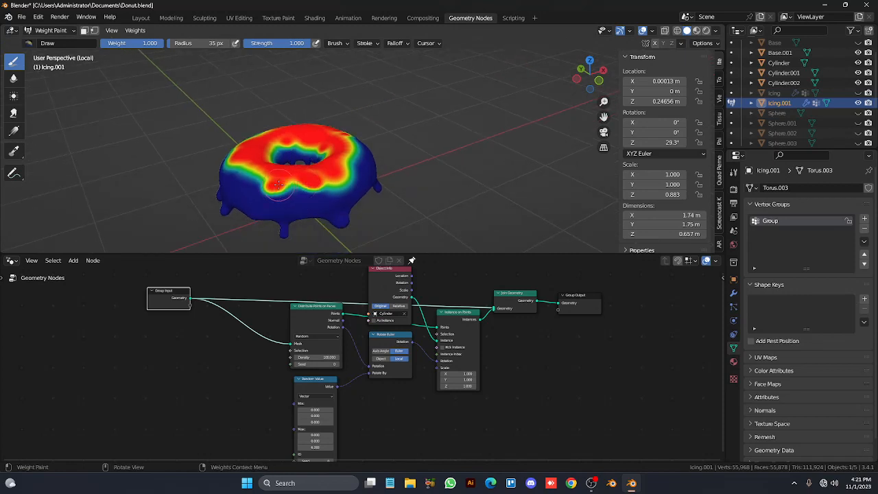
middle_drag(278, 184, 280, 184)
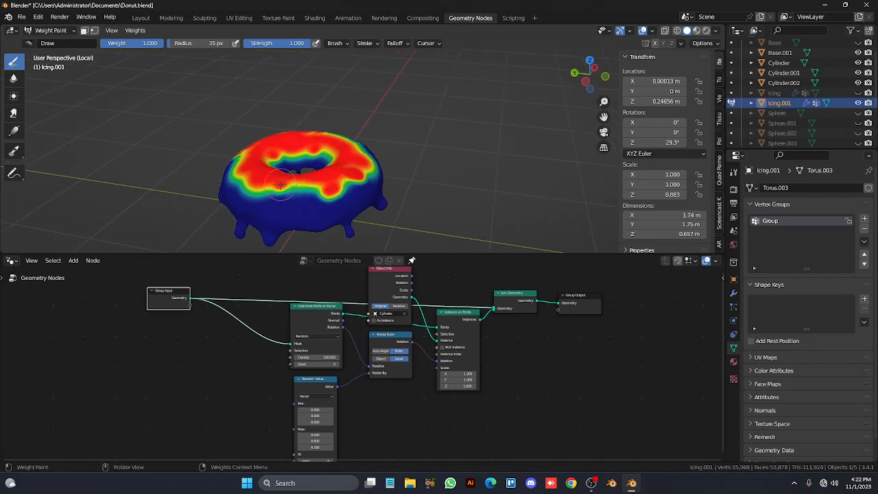
mouse_move(280, 184)
mouse_down()
mouse_move(280, 211)
mouse_move(284, 192)
mouse_up()
middle_drag(284, 193, 284, 193)
mouse_move(283, 193)
middle_down()
mouse_move(273, 194)
mouse_move(282, 196)
middle_up()
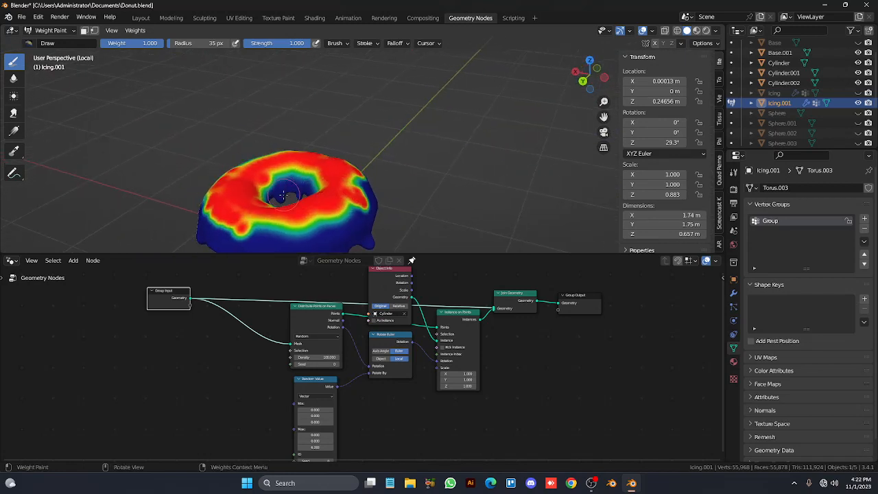
key(shift+f)
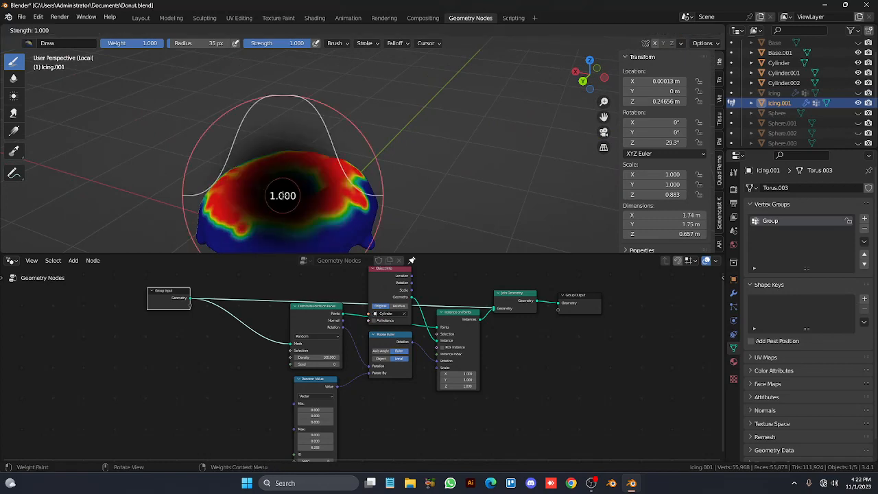
click(283, 196)
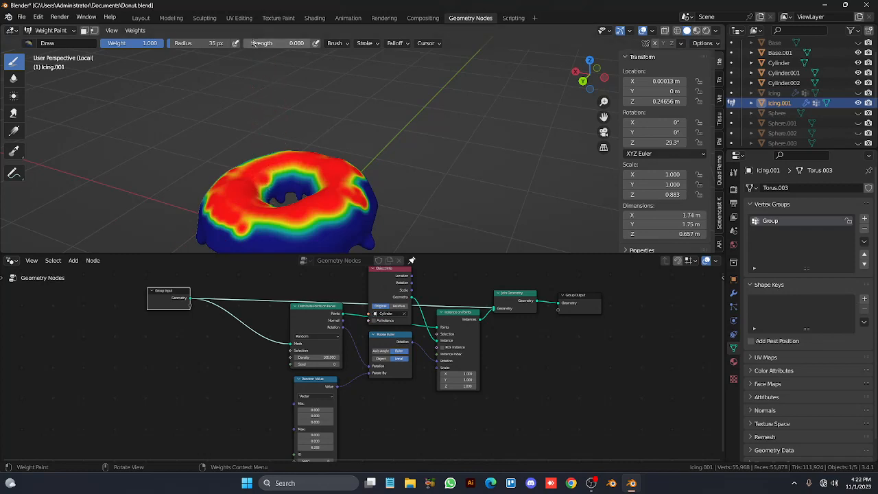
drag(254, 42, 312, 43)
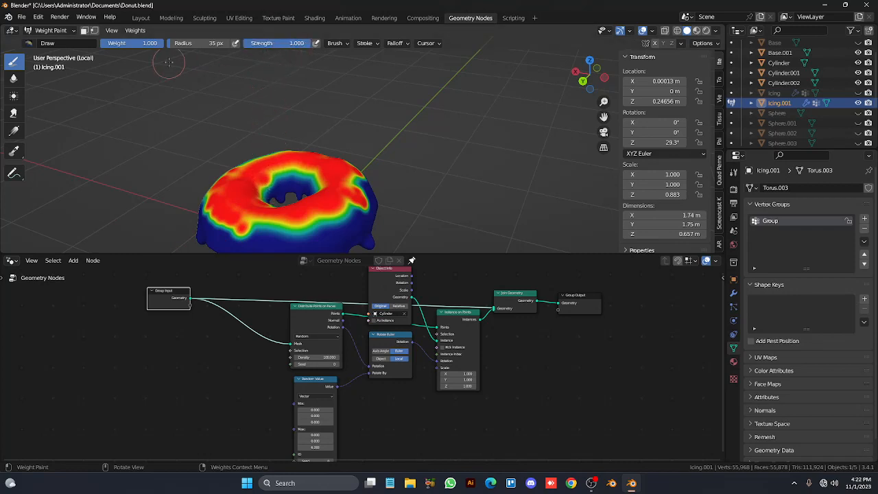
Set the brush weight to 0.000 and erase weight around the inner hole and in a few spots on the ring
drag(158, 43, 104, 43)
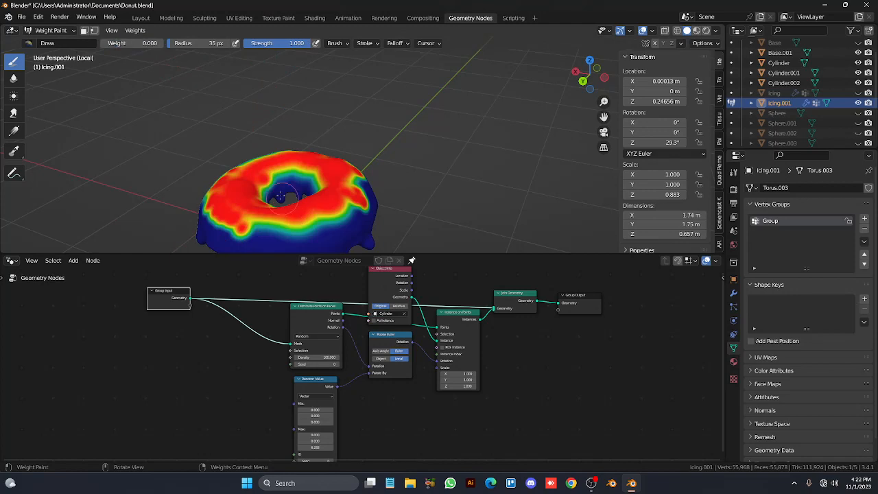
mouse_move(280, 197)
mouse_down()
mouse_move(264, 182)
mouse_move(296, 195)
mouse_move(319, 180)
mouse_up()
middle_drag(313, 187, 312, 210)
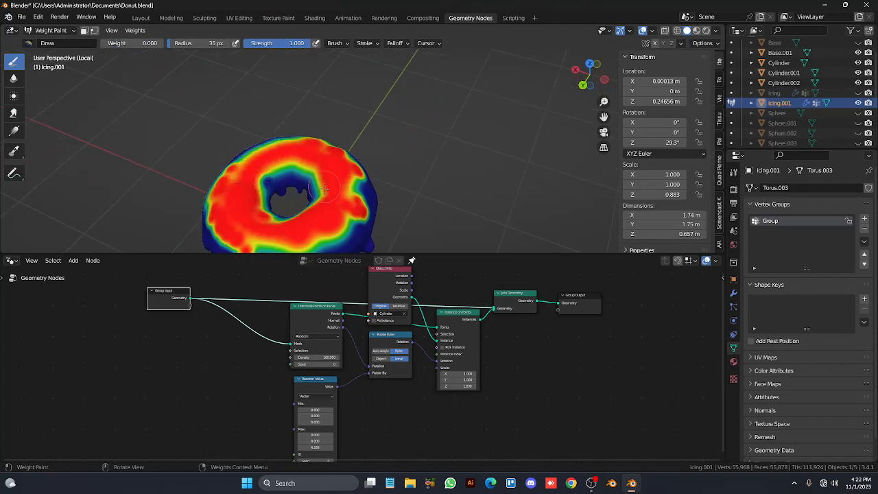
click(327, 205)
click(250, 219)
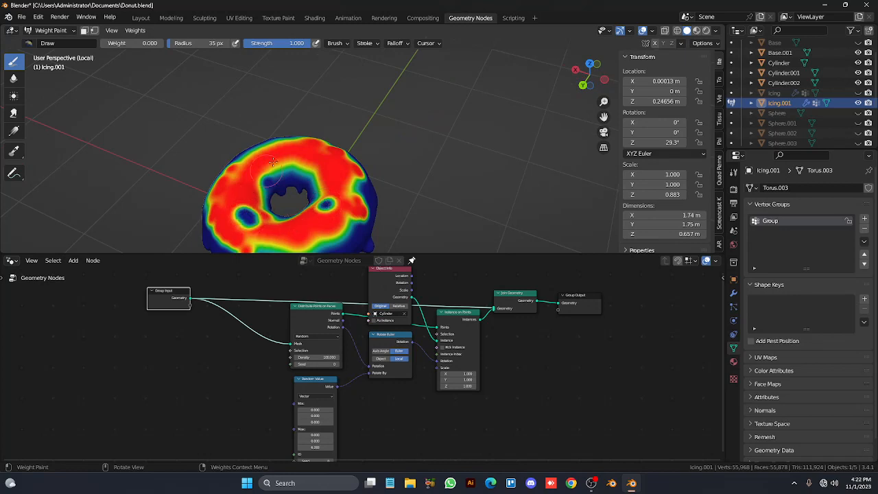
click(284, 141)
click(280, 133)
Set the brush weight to 0.475 and dab medium-weight patches over the erased spots and other parts of the ring
scroll(279, 138, down, 5)
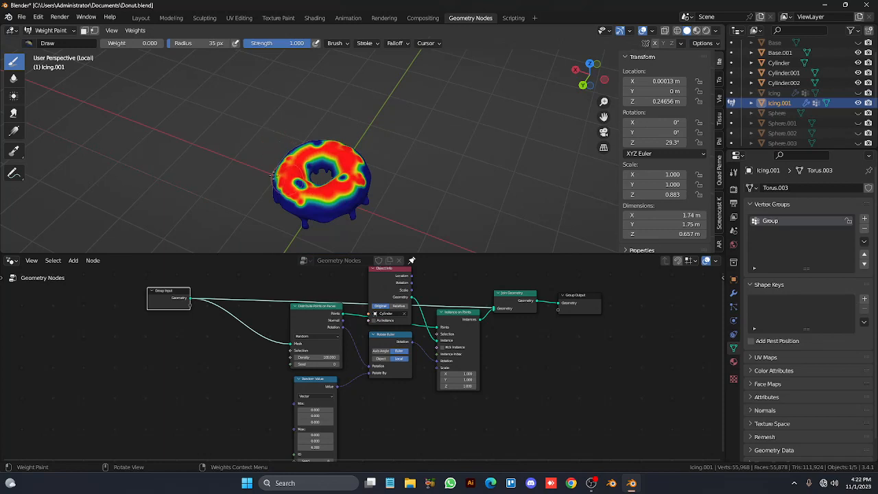
mouse_move(144, 46)
mouse_down()
mouse_move(171, 46)
mouse_move(130, 46)
mouse_up()
drag(301, 184, 298, 186)
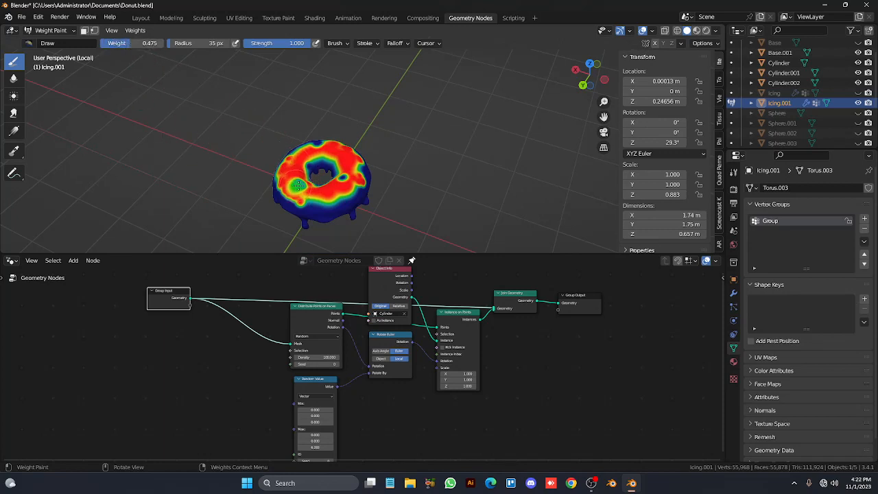
click(344, 179)
click(336, 152)
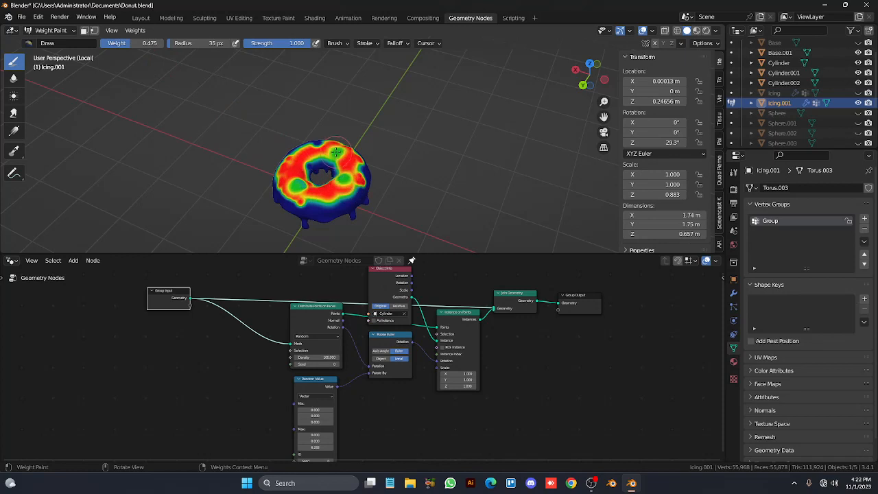
click(317, 149)
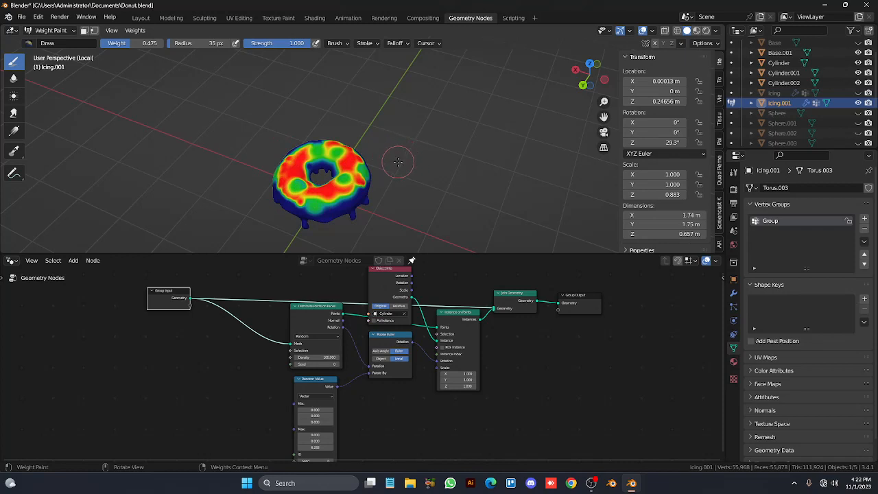
scroll(398, 162, up, 2)
ctrl+scroll(398, 161, down, 1)
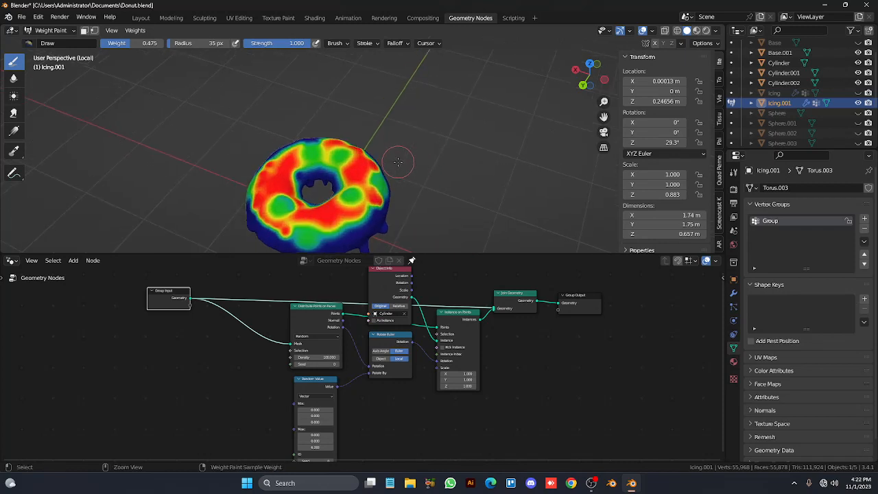
ctrl+scroll(398, 162, down, 2)
shift+scroll(398, 161, down, 2)
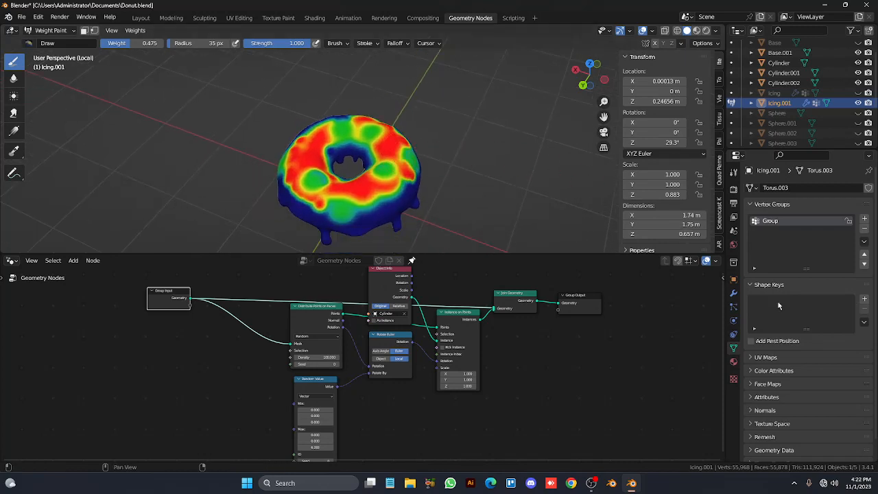
Compare the painted weights with the sprinkle distribution by toggling the Geometry Nodes modifier's viewport display on and off
click(734, 293)
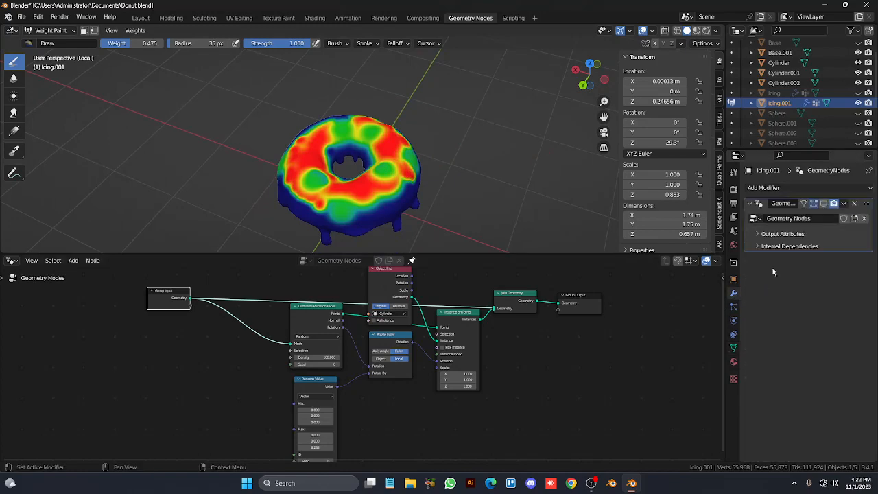
click(824, 206)
click(824, 206)
click(824, 206)
click(824, 206)
click(824, 206)
click(824, 206)
click(824, 206)
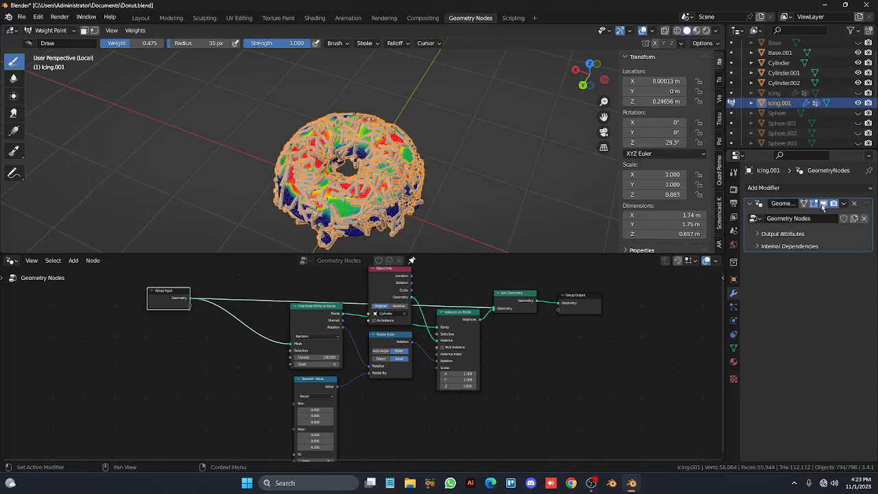
click(824, 206)
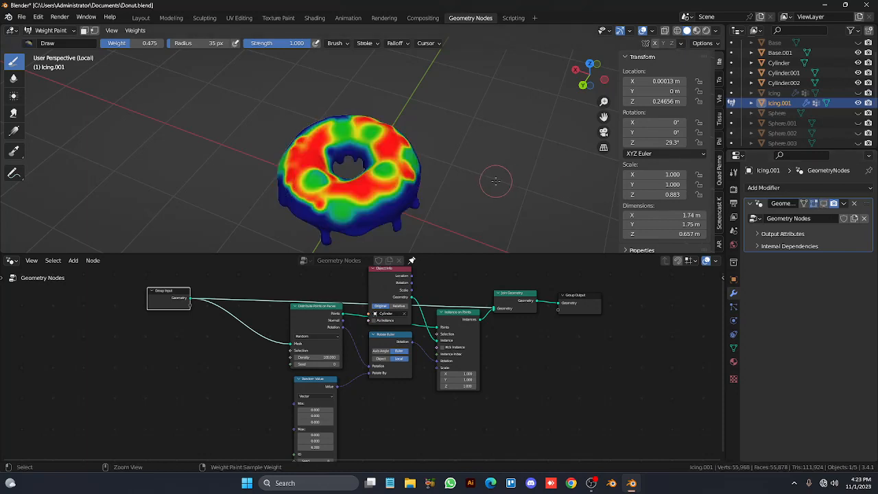
Return the icing to Object Mode and turn on the viewport display of its Geometry Nodes modifier
key(ctrl+Tab)
click(429, 182)
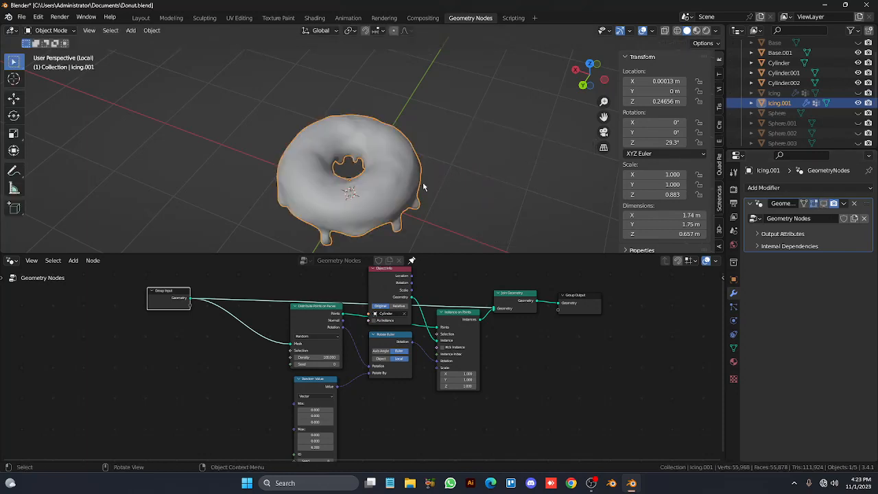
click(825, 204)
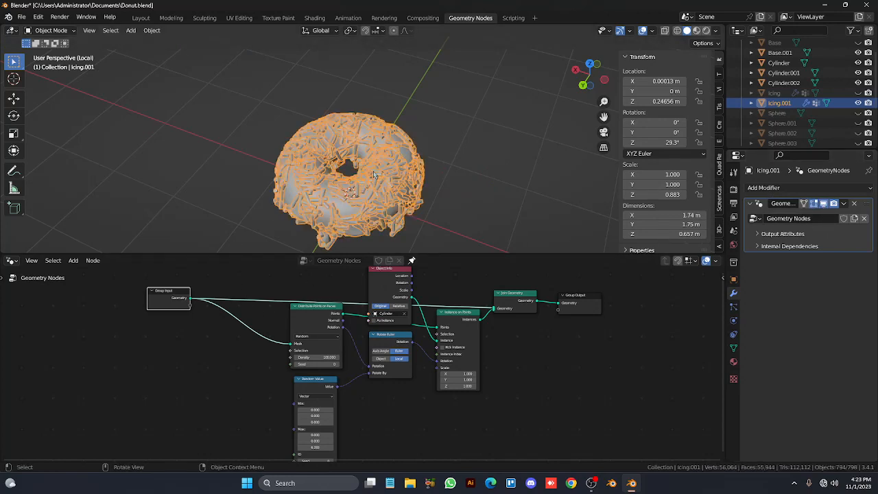
Leave local view to show the whole donut and move the Group Input node closer to the Distribute Points on Faces node
key(KP_Divide)
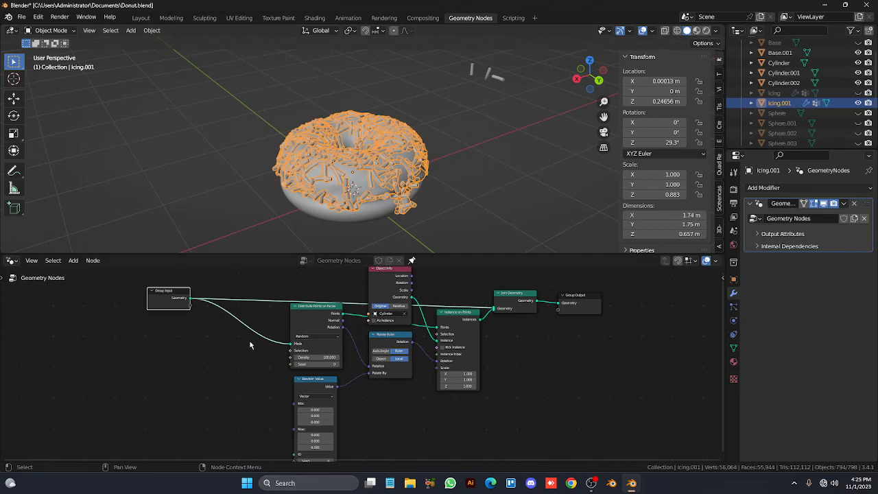
drag(155, 294, 176, 295)
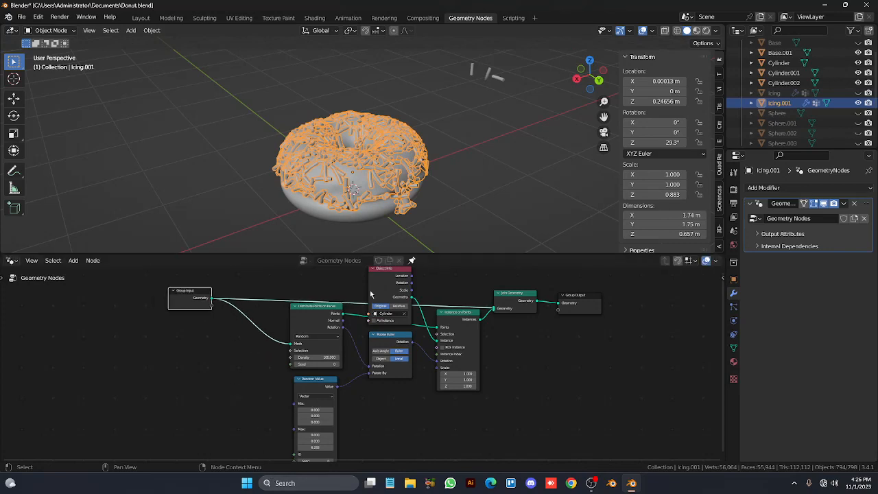
Rename the icing's vertex group as Sprinkles DEnsity
click(734, 348)
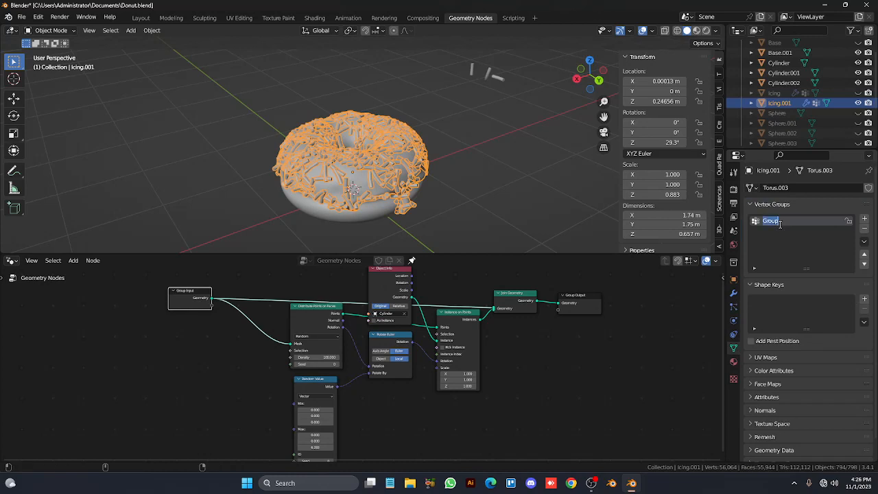
text(S)
text(E)
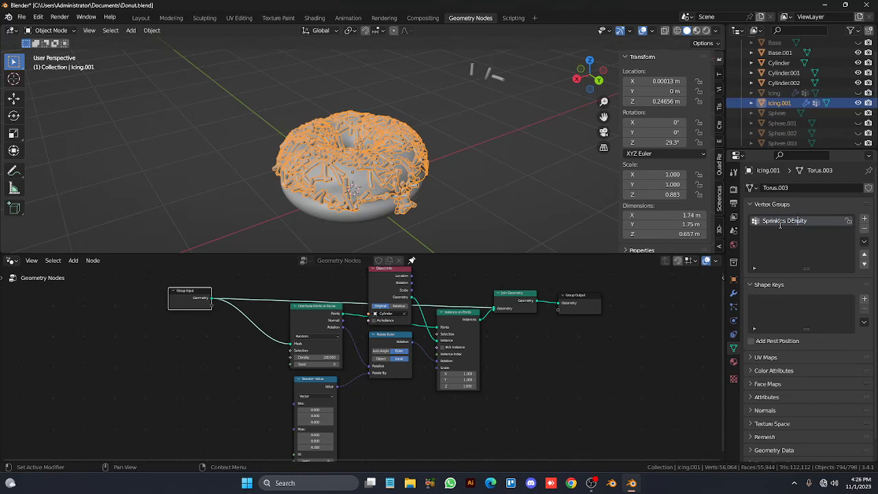
Expose the Distribute Points on Faces node's Density as a modifier input by linking it to the Group Input's empty socket
click(733, 294)
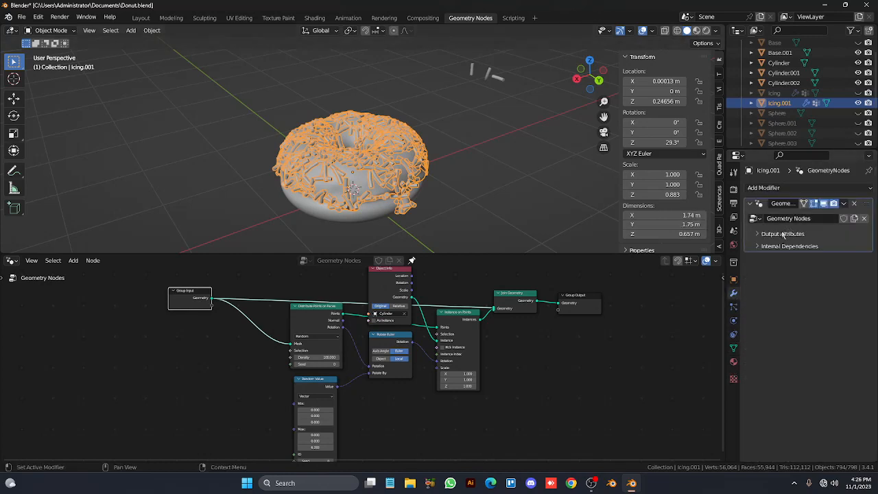
click(758, 234)
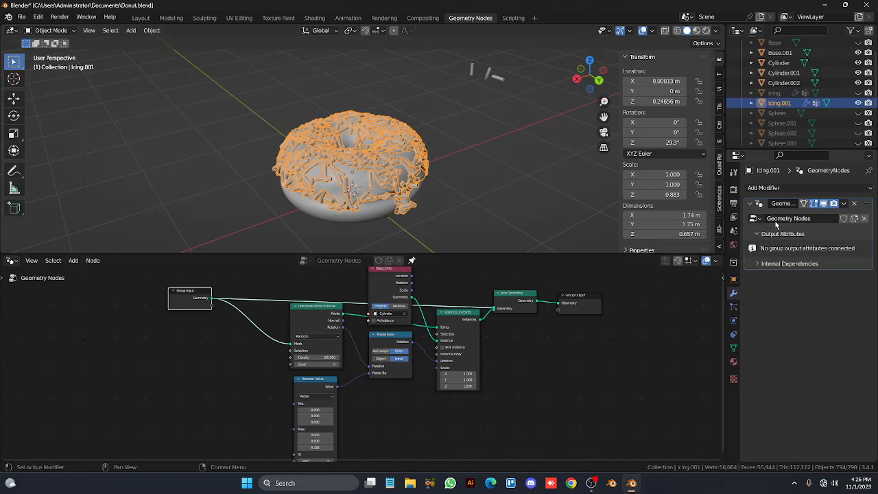
click(759, 235)
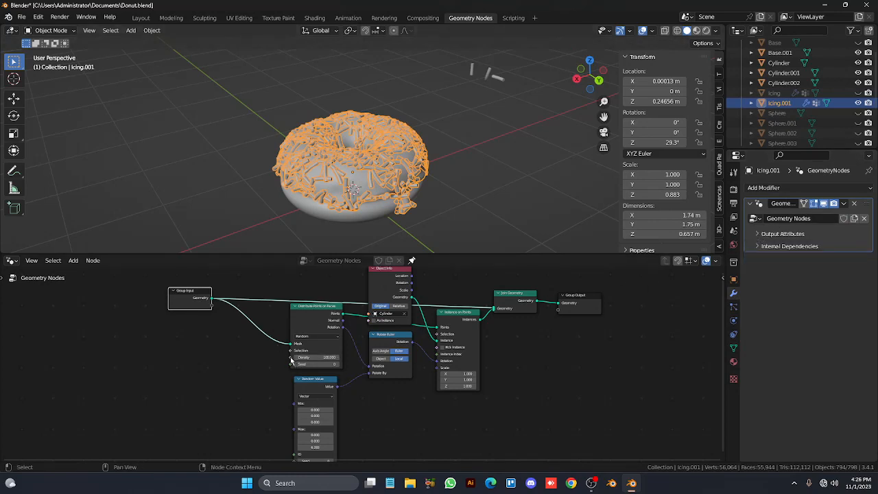
drag(291, 359, 213, 308)
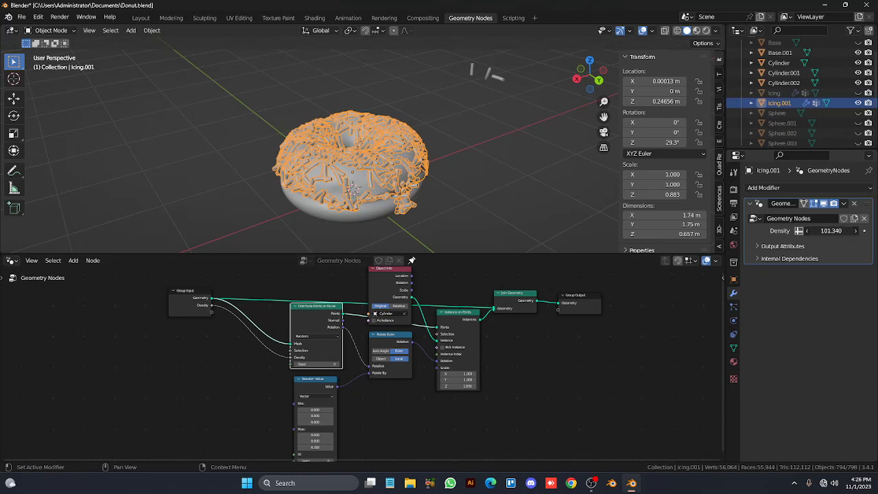
drag(829, 232, 818, 232)
right_click(820, 232)
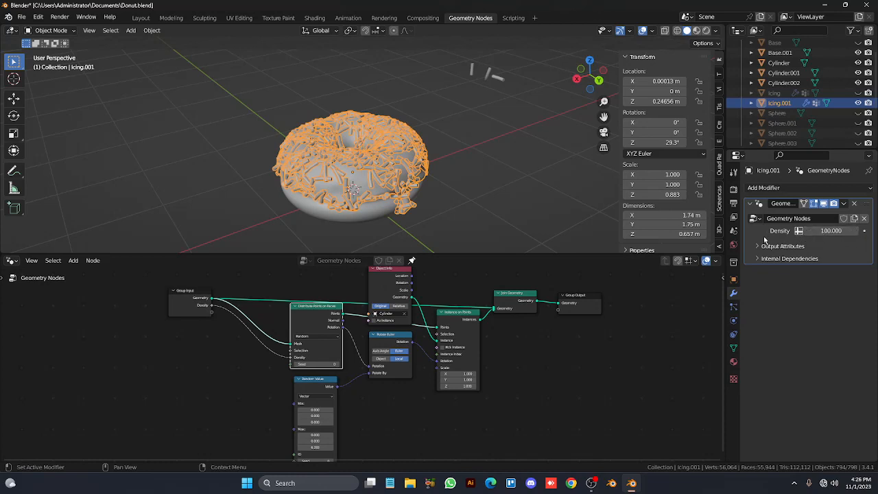
click(800, 232)
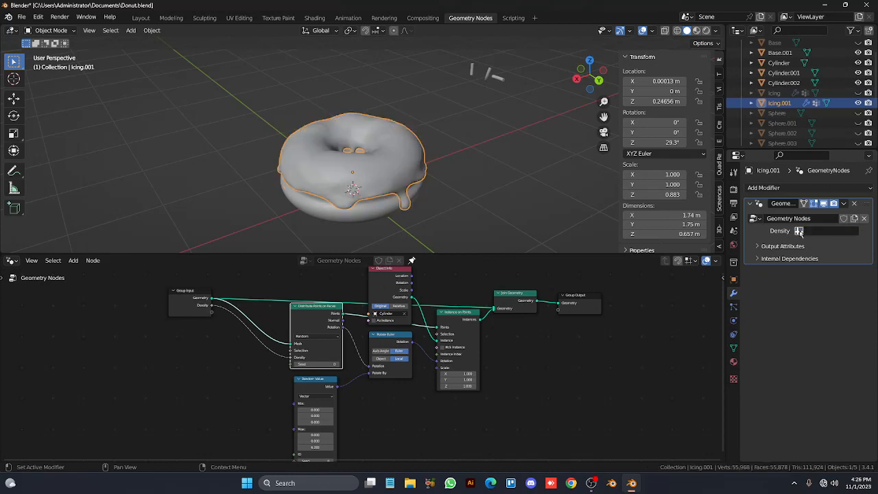
click(800, 232)
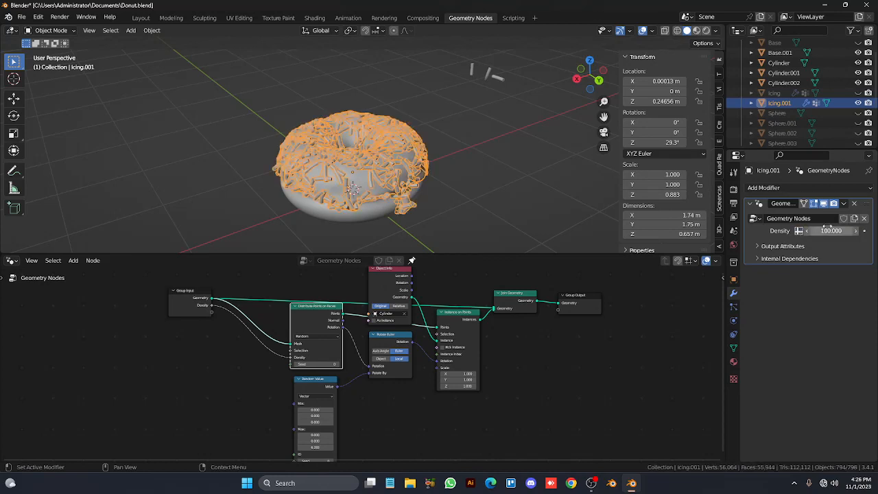
click(758, 247)
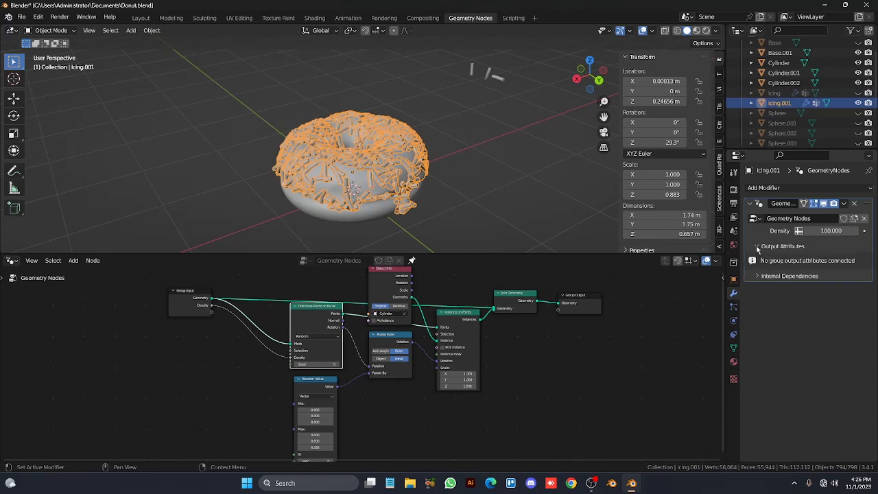
click(758, 247)
click(759, 259)
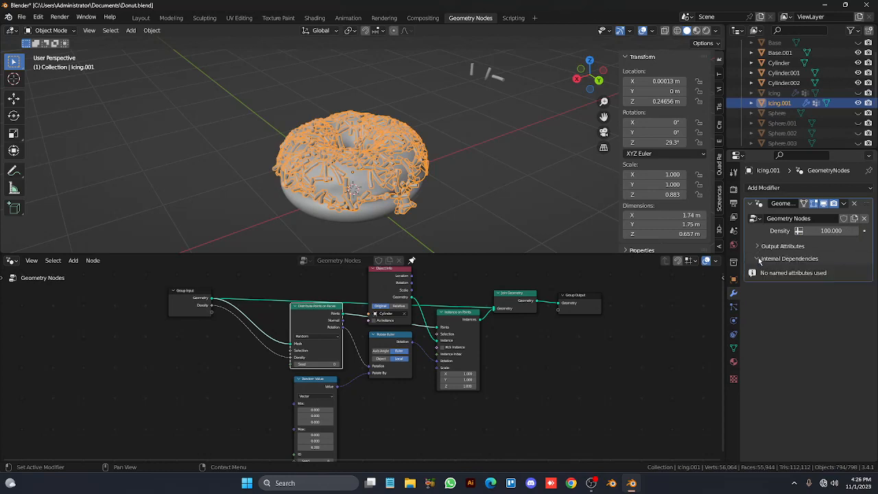
click(759, 259)
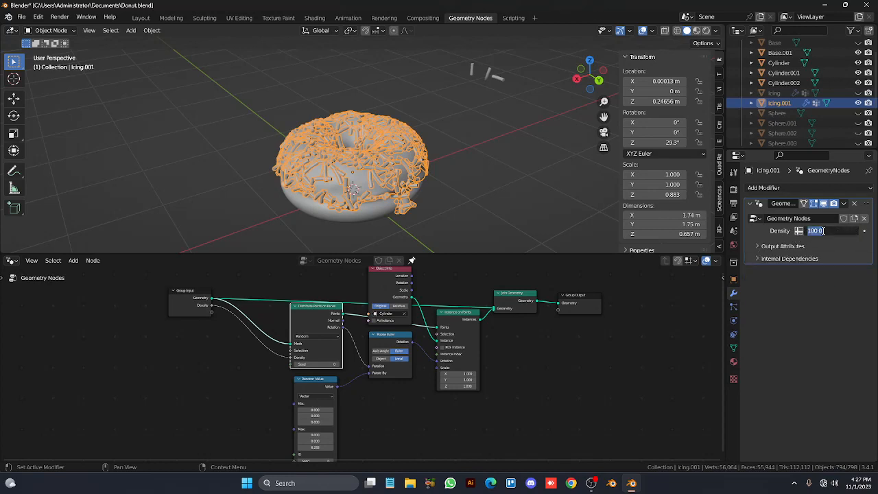
click(799, 232)
click(799, 233)
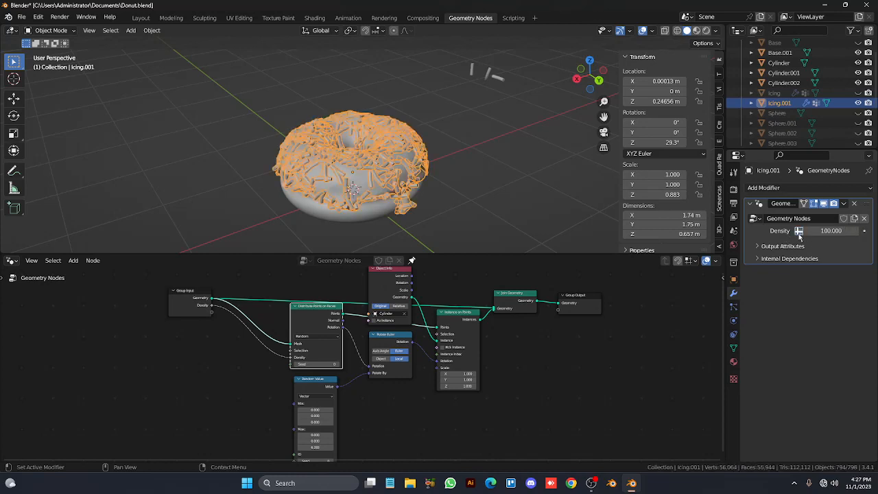
click(755, 218)
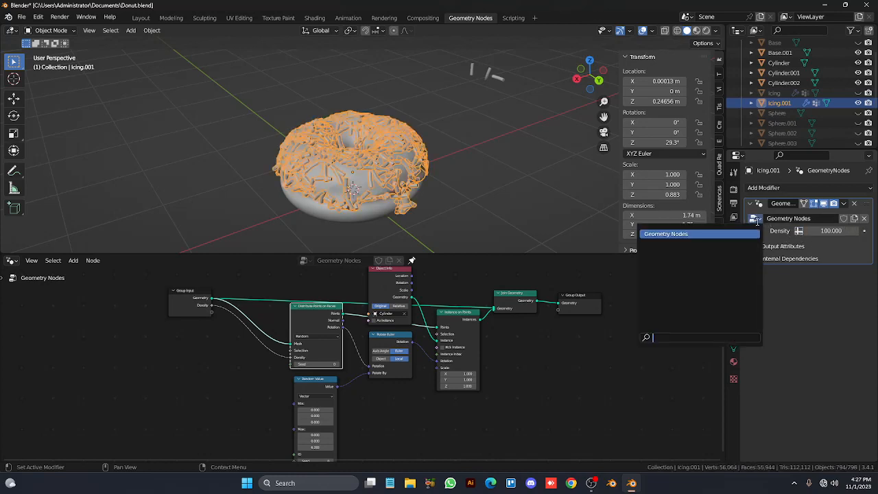
Switch the modifier's Density input to an attribute and assign the Sprinkles Density vertex group to it
click(799, 232)
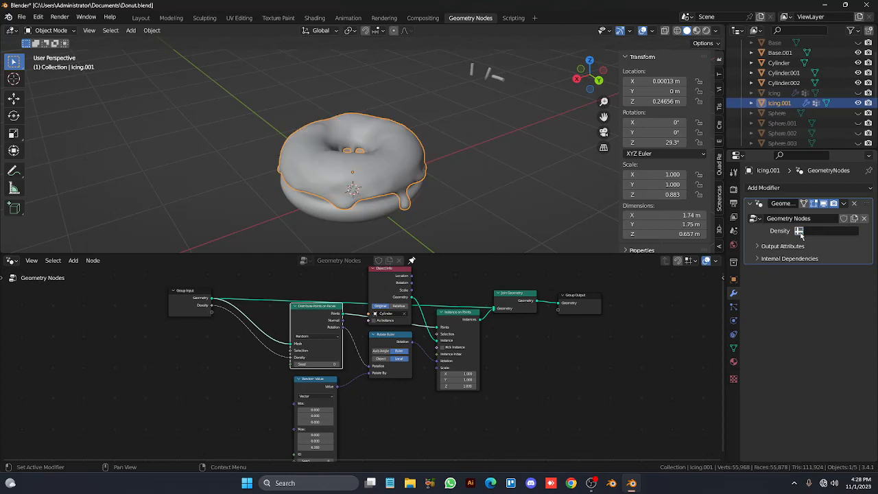
click(807, 231)
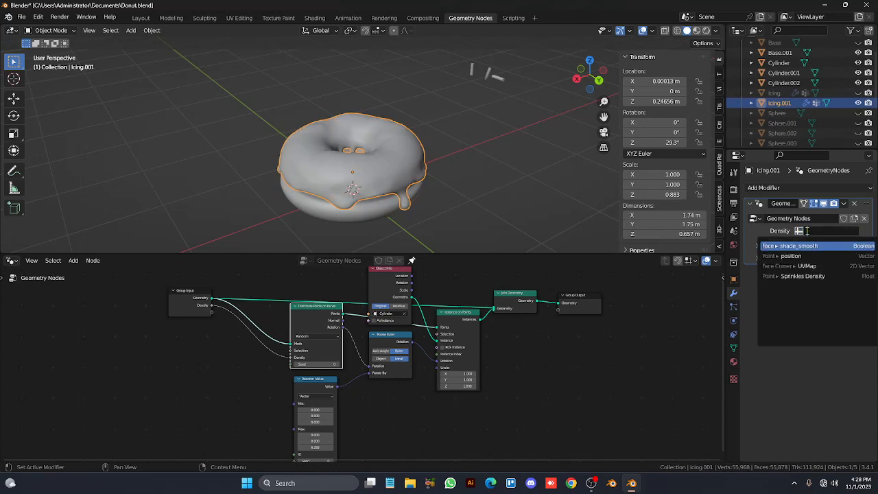
click(798, 232)
click(799, 232)
click(800, 232)
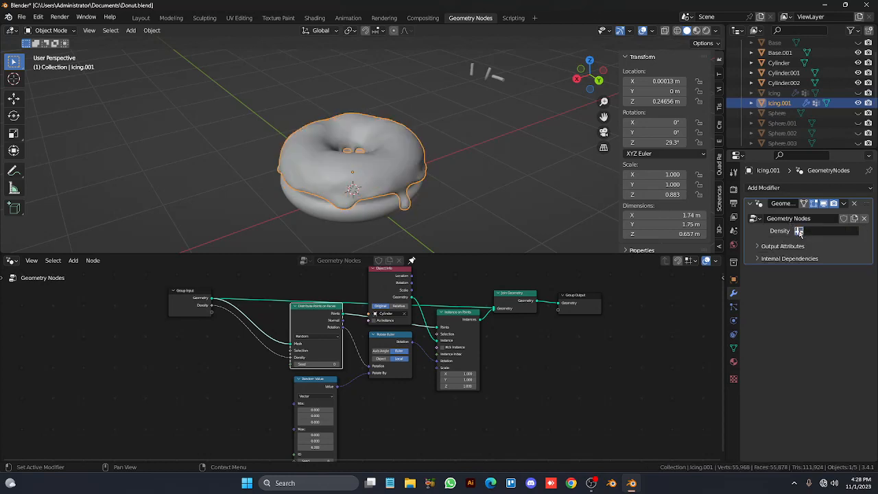
click(800, 232)
click(799, 232)
click(811, 231)
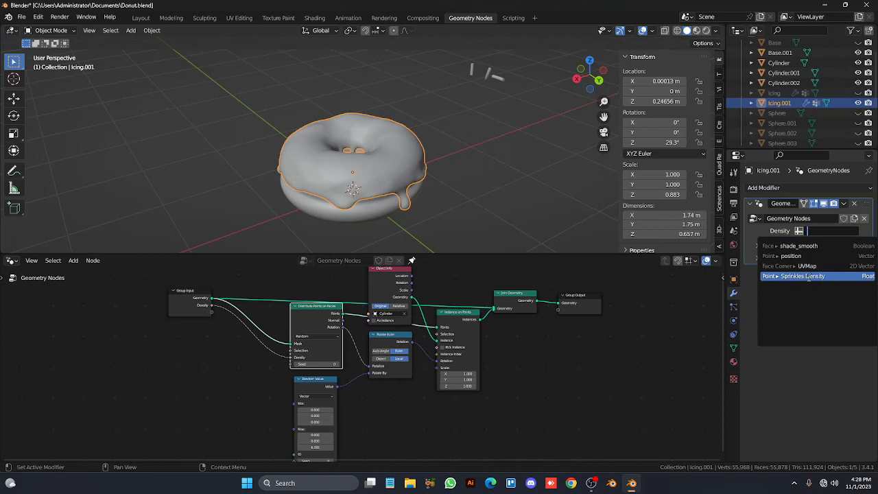
click(810, 277)
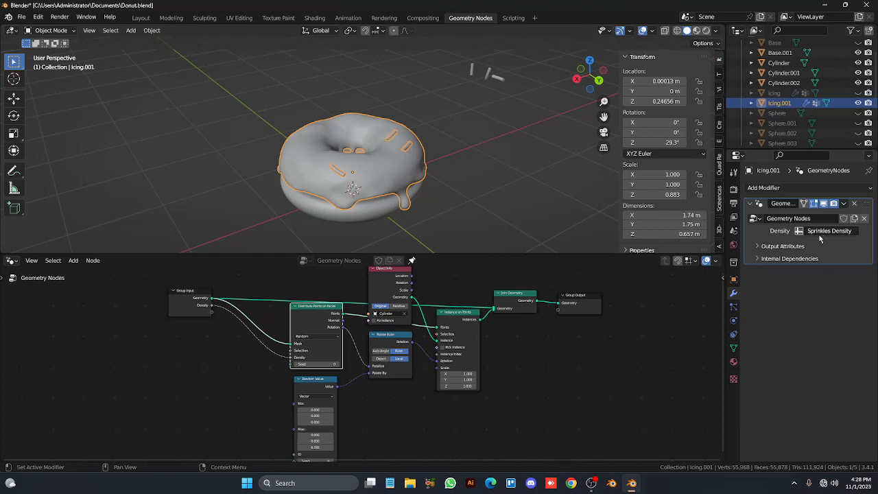
click(762, 248)
click(759, 248)
click(760, 259)
click(759, 259)
Add a Math node below the Group Input node and set its operation to Multiply
key(shift+a)
mouse_move(224, 305)
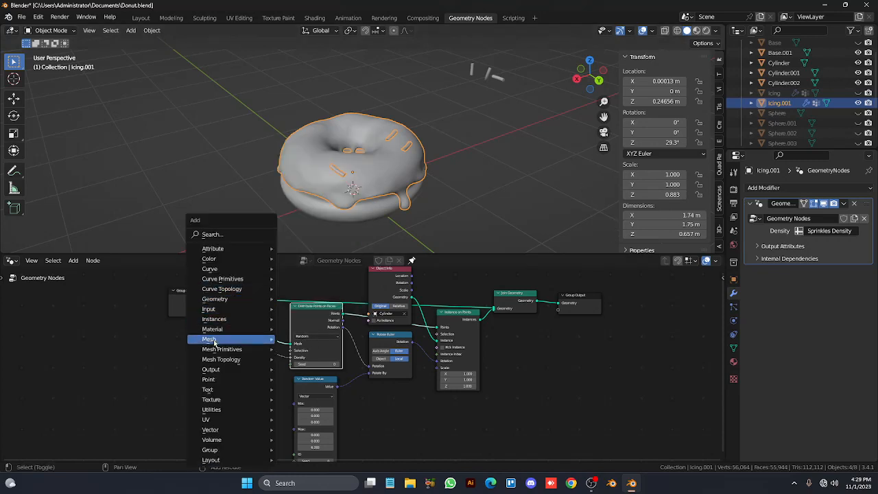
mouse_move(239, 318)
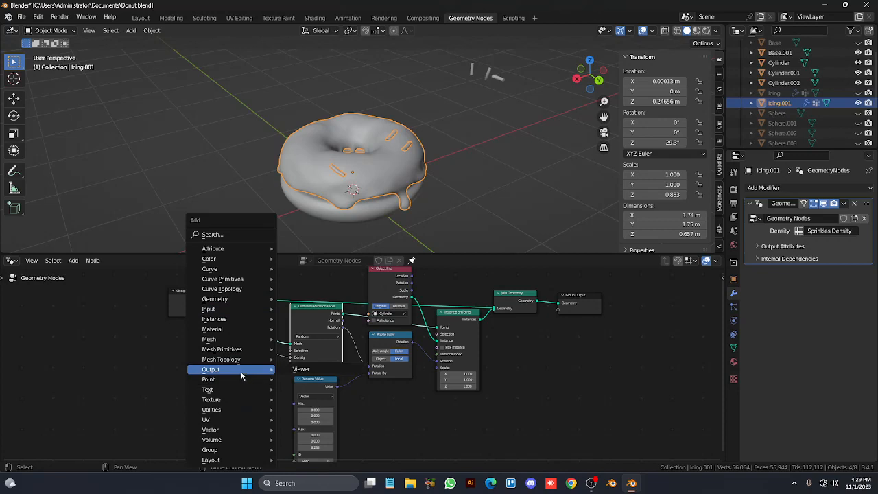
mouse_move(238, 361)
mouse_move(227, 410)
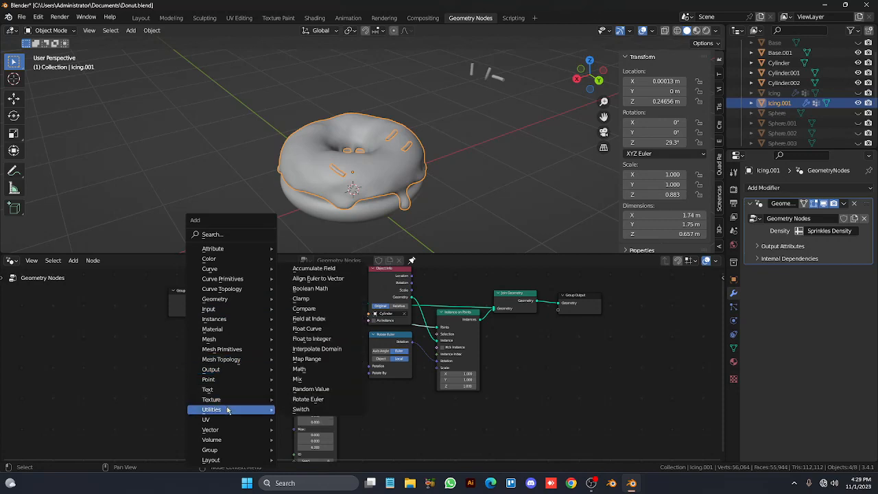
click(311, 371)
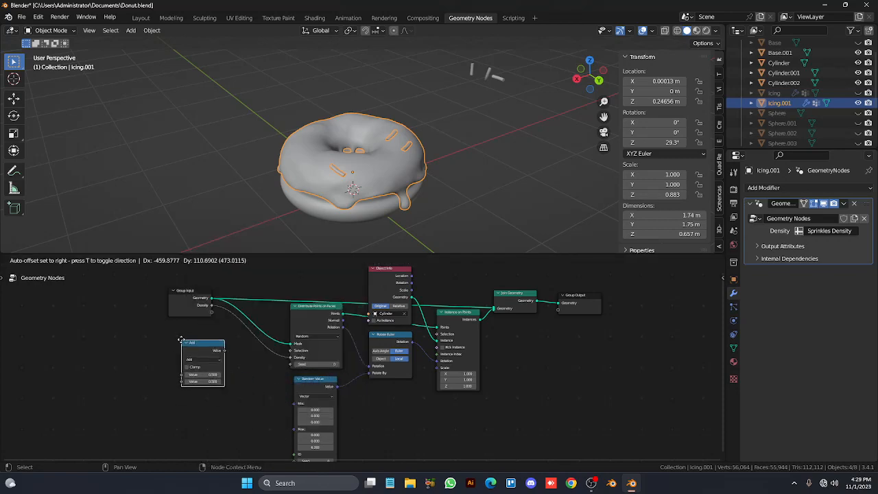
click(179, 337)
scroll(176, 340, up, 2)
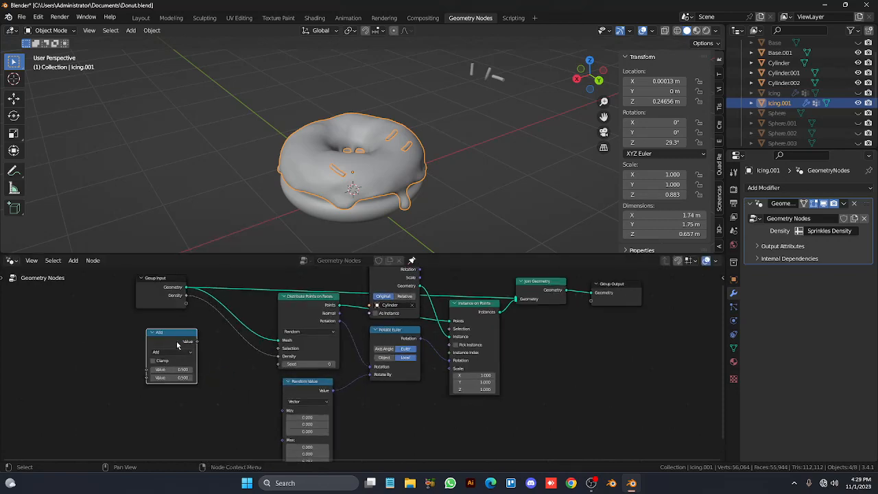
click(95, 348)
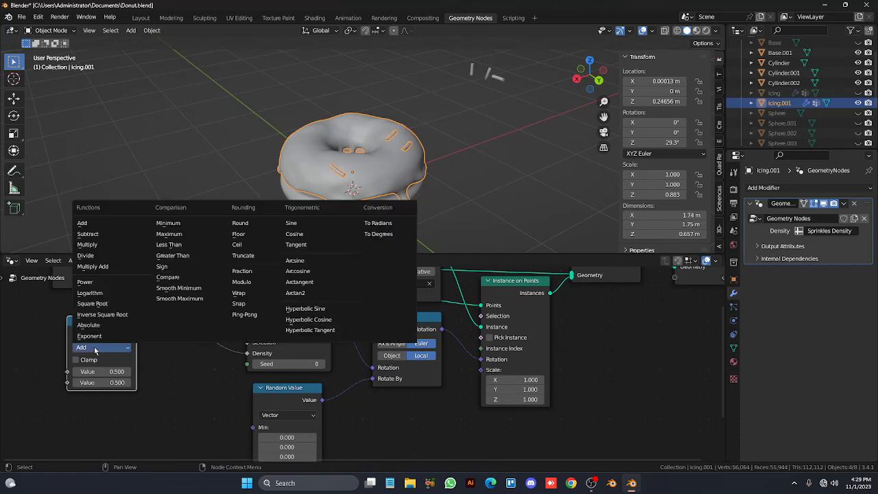
click(114, 247)
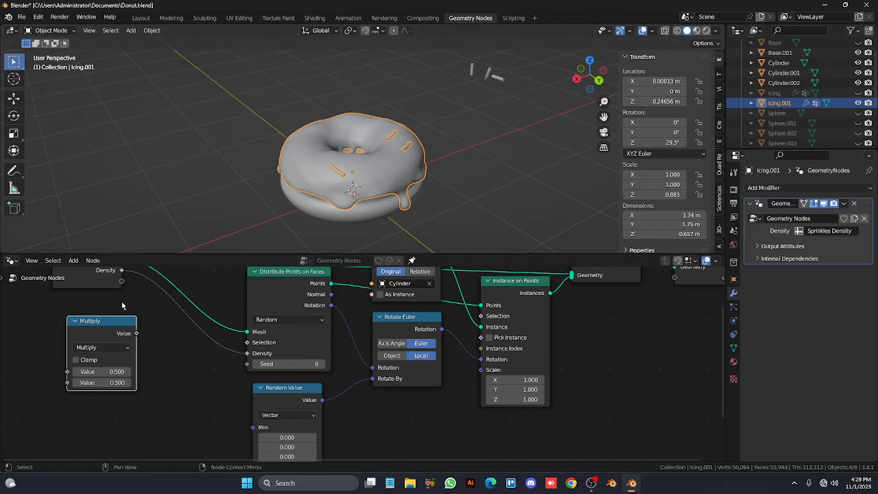
Insert the Multiply node into the Density link before Distribute Points on Faces and set its second value to 71.4
drag(101, 324, 186, 291)
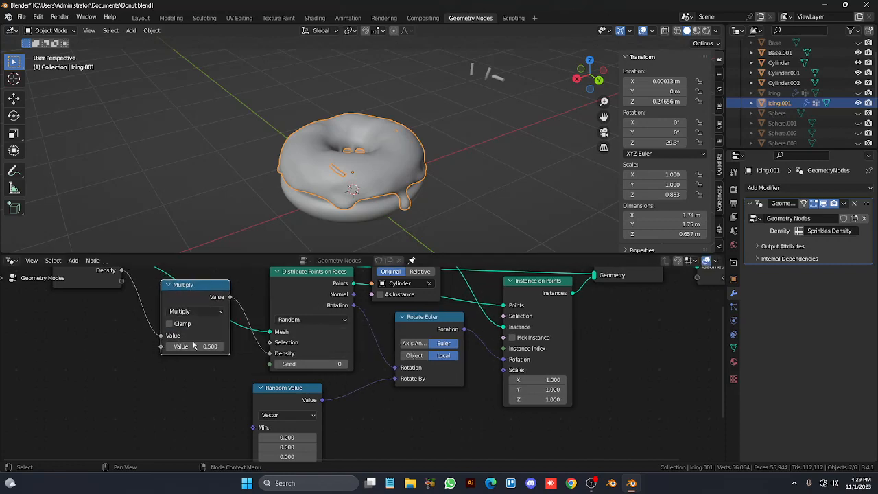
drag(198, 346, 343, 347)
drag(178, 346, 217, 346)
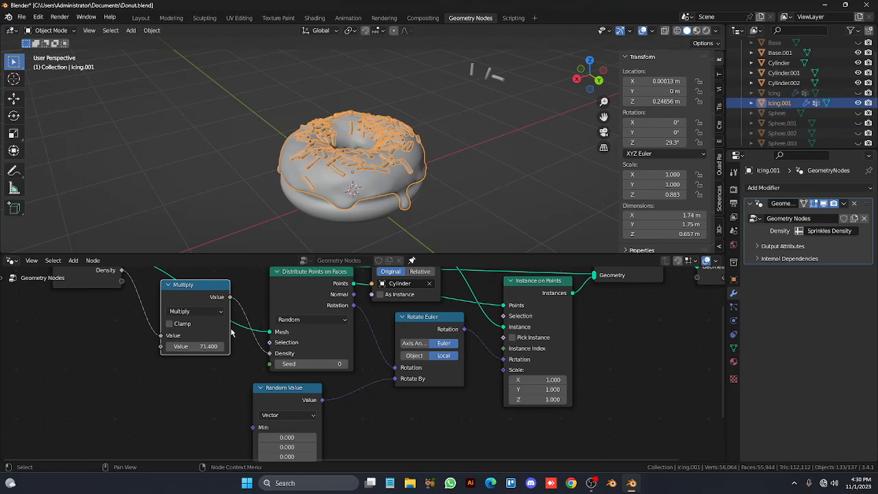
Expose the Multiply node's second value as a modifier input through the Group Input and set it to 61.93
scroll(231, 333, down, 2)
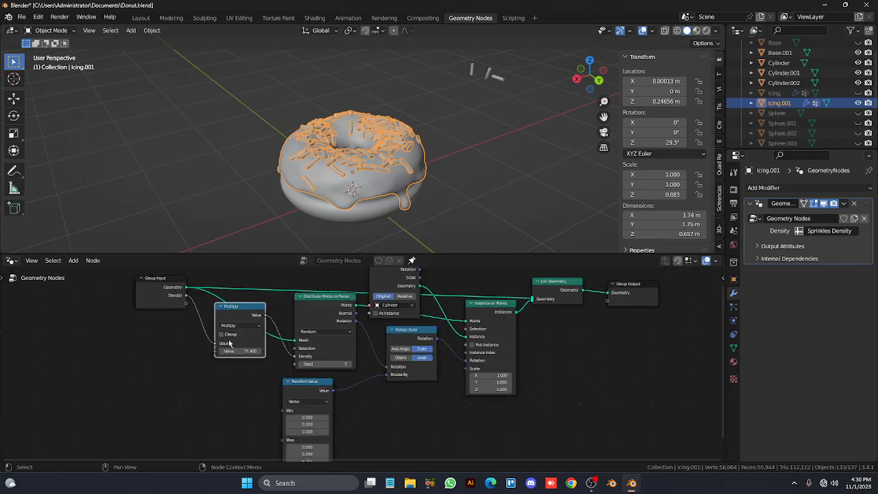
drag(216, 351, 186, 303)
mouse_move(831, 243)
mouse_down()
mouse_move(850, 243)
mouse_move(795, 243)
mouse_move(830, 243)
mouse_up()
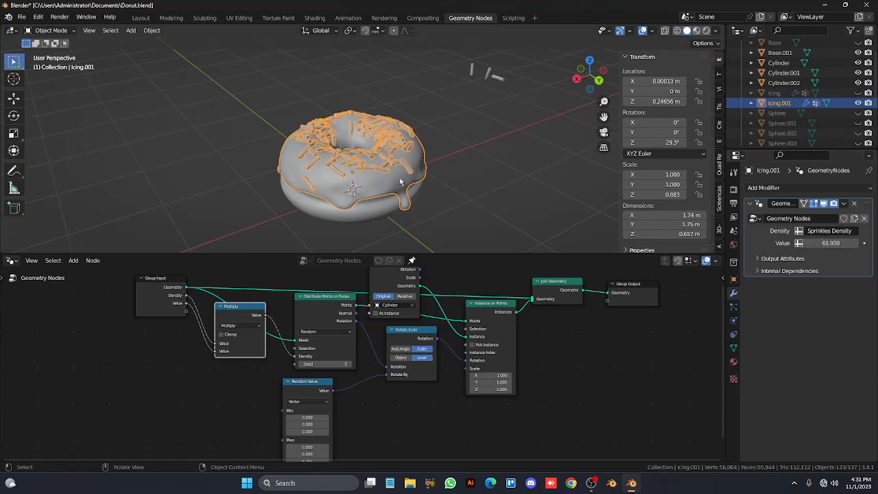
Try different seeds on the Distribute Points on Faces node and set the Seed to 7
middle_drag(402, 181, 402, 182)
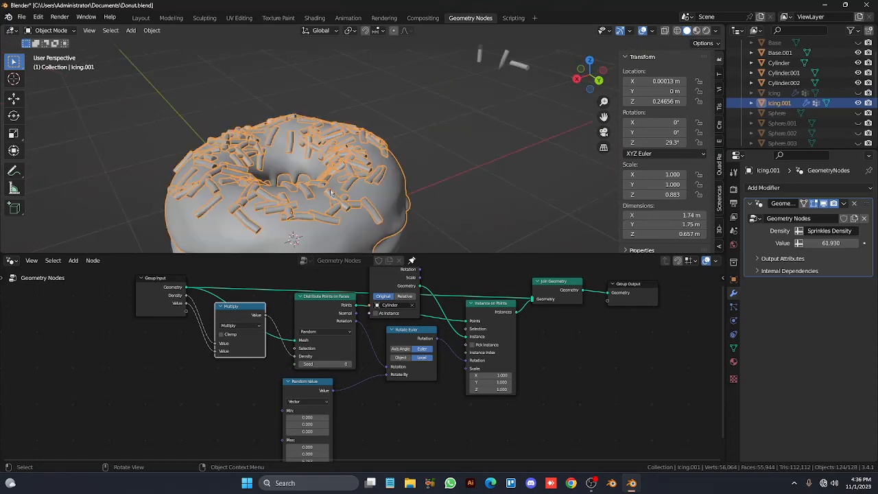
middle_drag(305, 221, 305, 224)
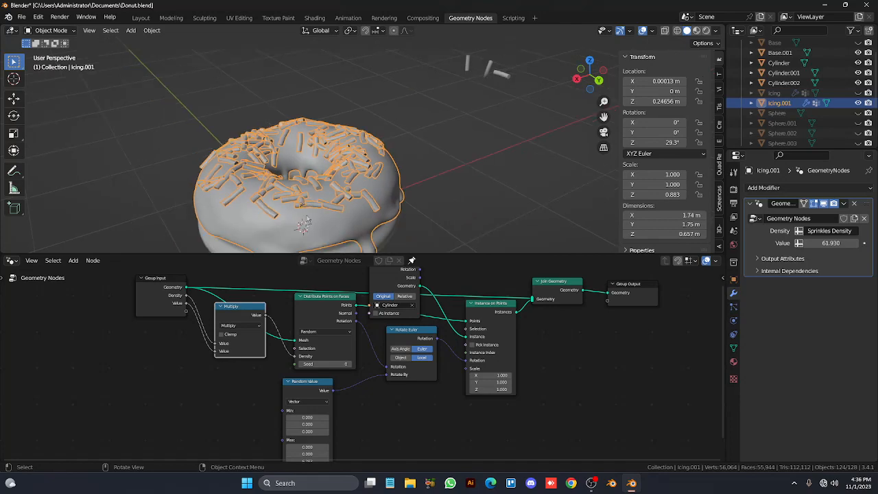
click(349, 365)
click(349, 364)
click(349, 363)
click(349, 364)
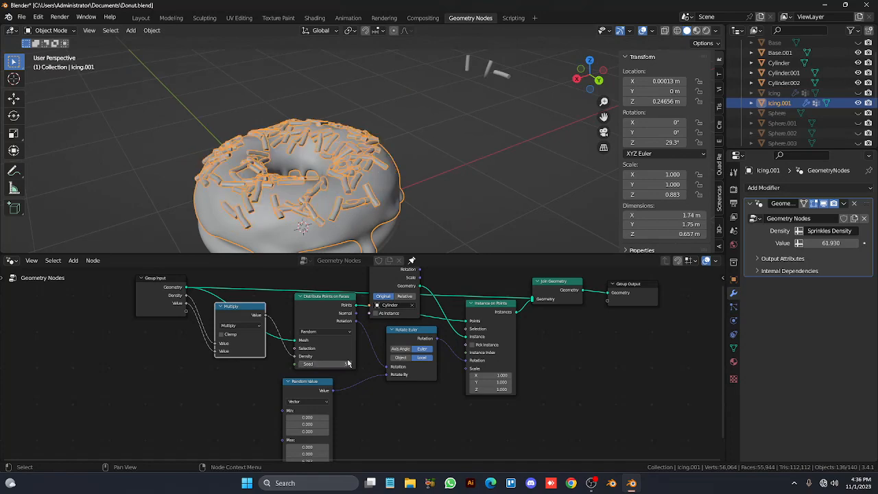
click(348, 363)
click(349, 364)
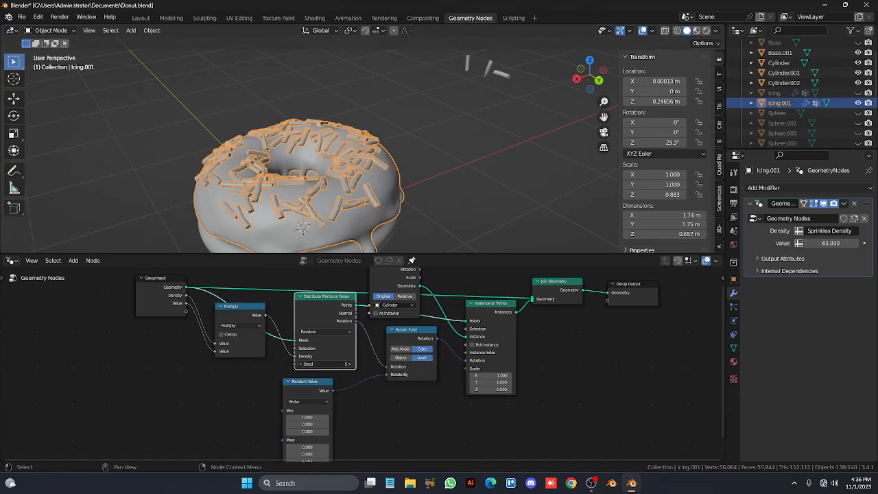
click(350, 365)
click(350, 365)
click(349, 365)
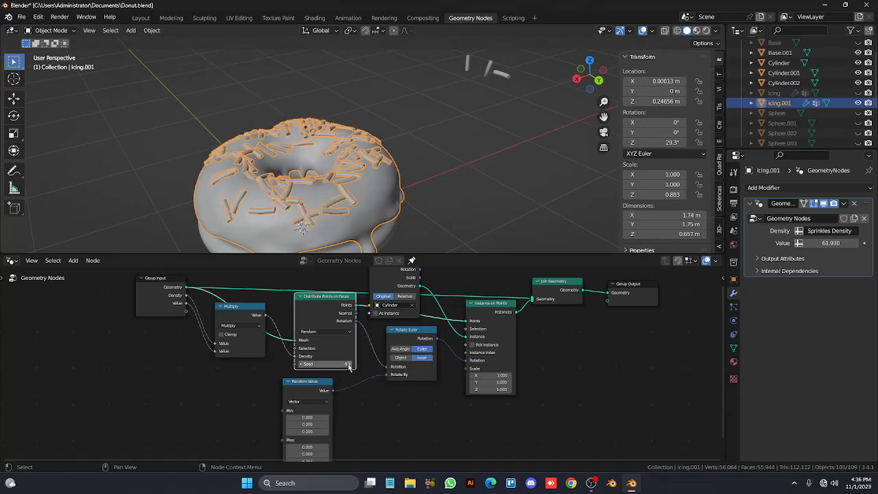
click(300, 364)
click(300, 364)
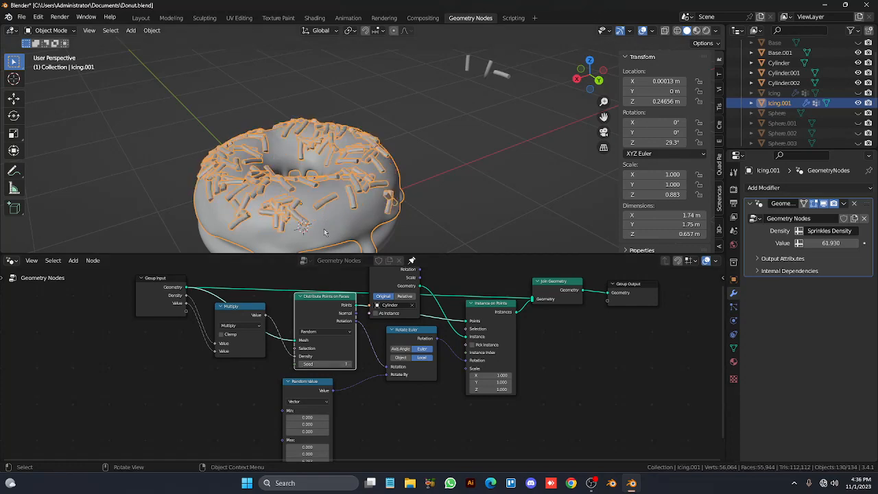
Change the Distribute Points on Faces node's distribution method to Poisson Disk
click(329, 333)
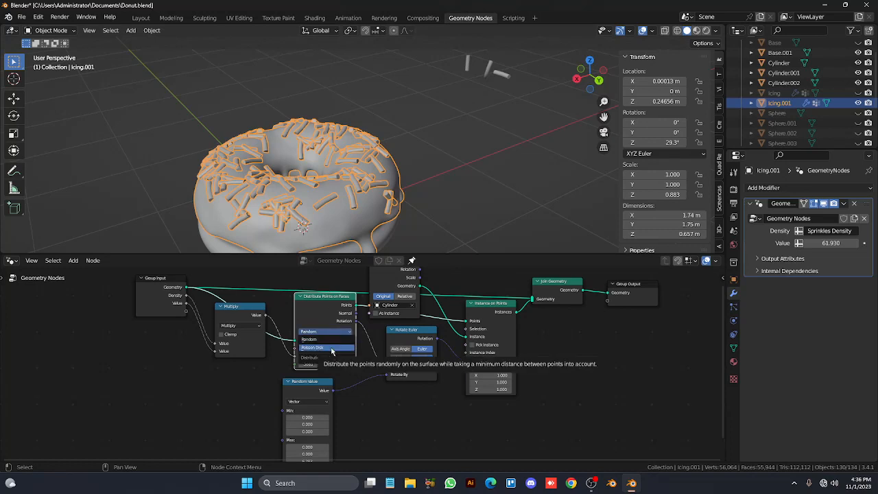
click(331, 347)
scroll(343, 271, down, 1)
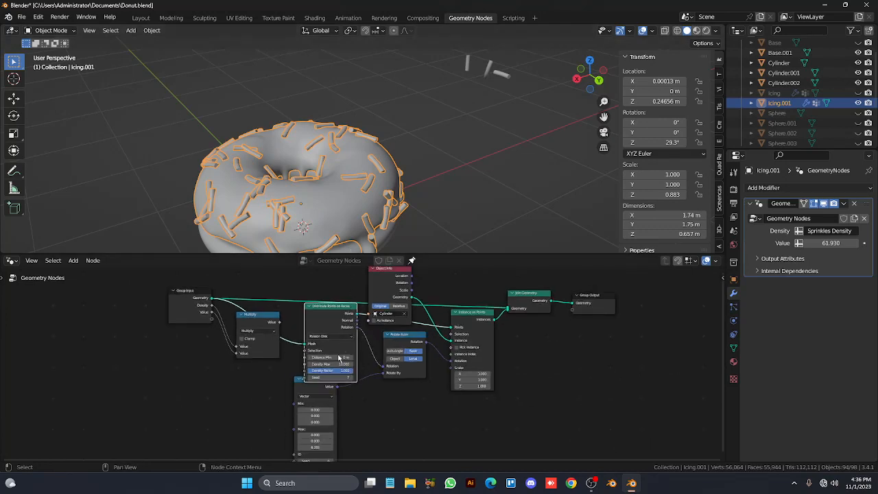
middle_drag(376, 195, 372, 194)
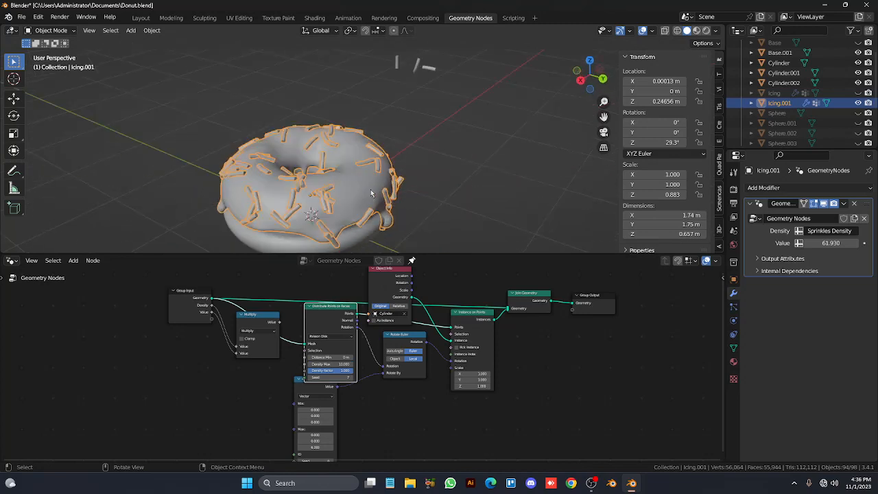
shift+scroll(371, 193, down, 1)
ctrl+scroll(371, 194, down, 3)
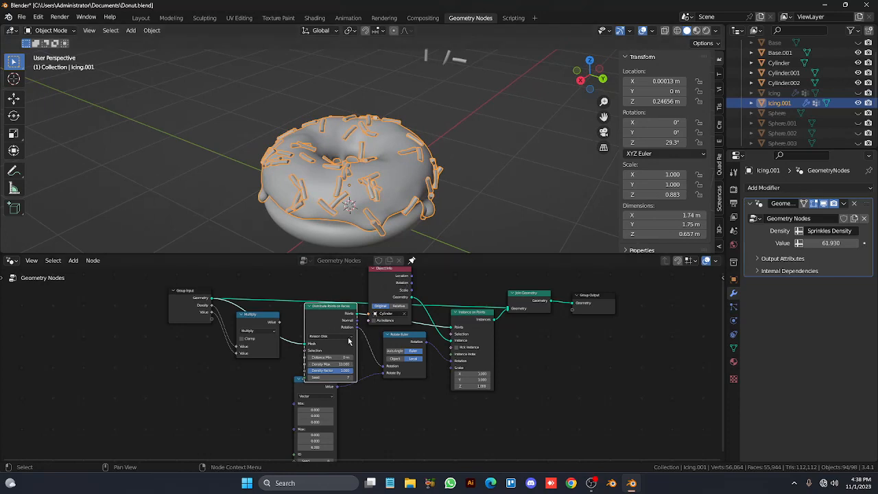
click(279, 326)
click(296, 320)
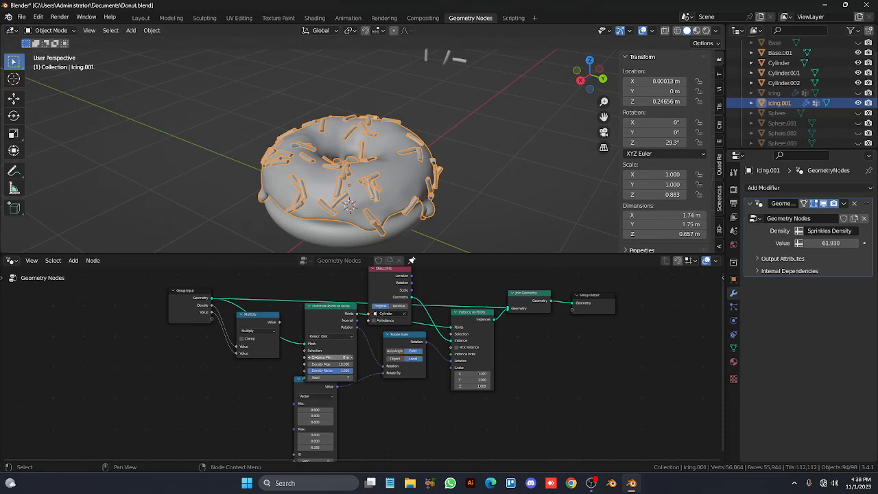
Set Density Max on the Distribute Points on Faces node to 100
scroll(315, 357, up, 3)
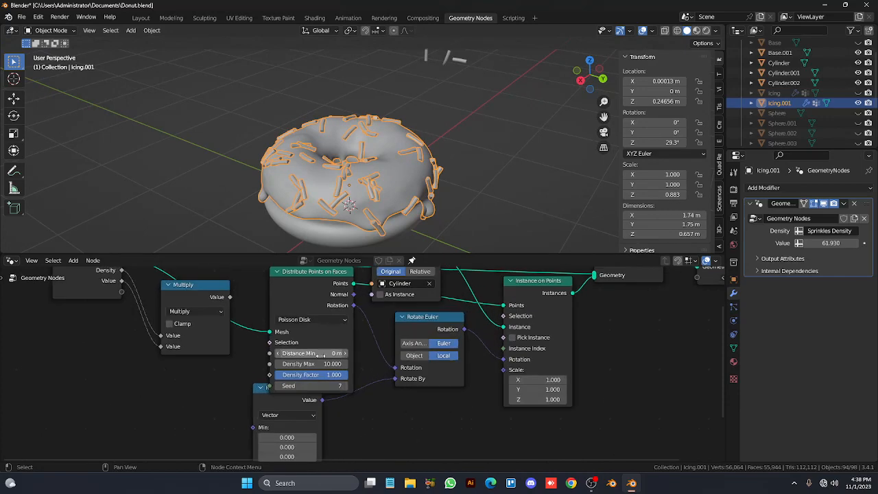
click(320, 363)
click(320, 361)
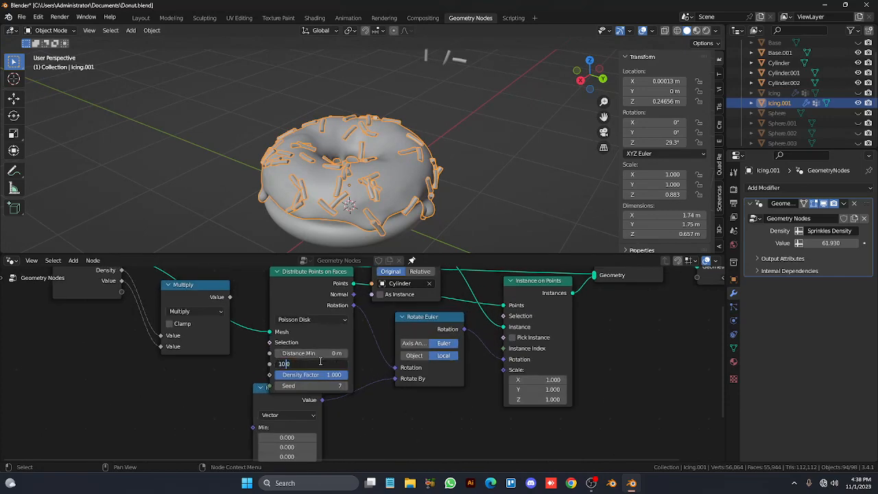
text(0)
key(Return)
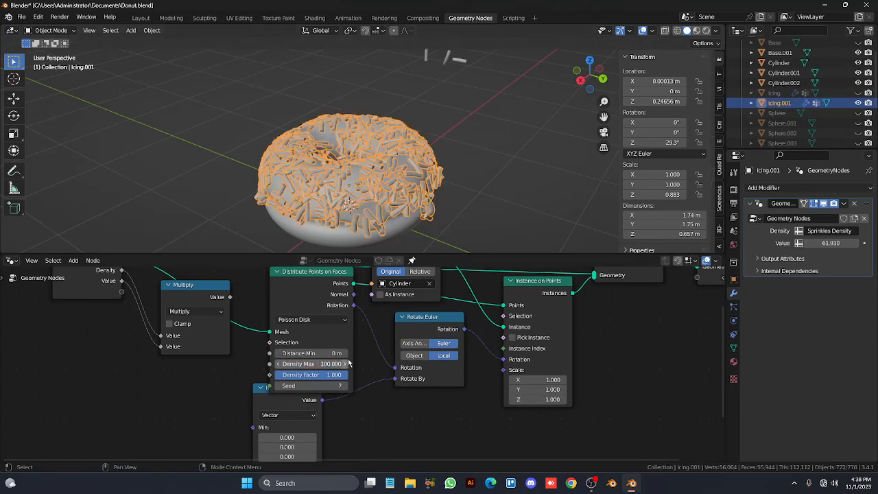
Inspect the overlapping sprinkles up close and try a Distance Min of 0.001 m on the Distribute Points on Faces node
scroll(343, 221, up, 3)
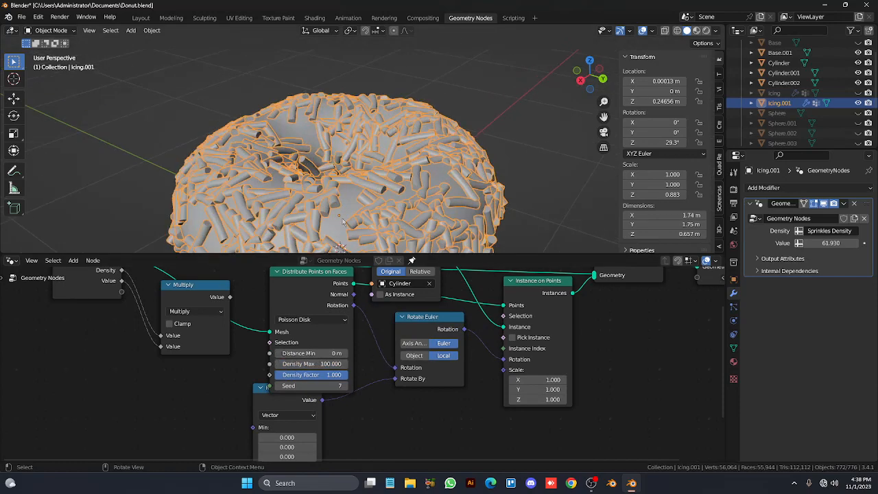
scroll(343, 221, down, 3)
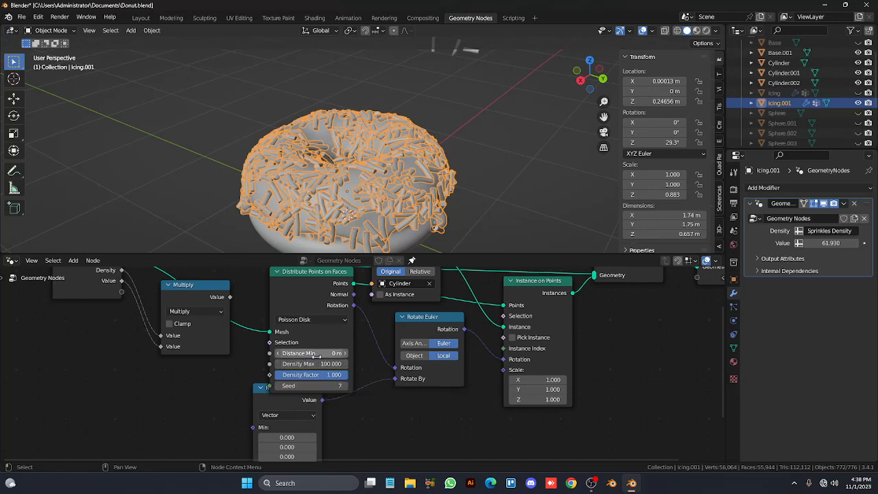
scroll(348, 229, up, 4)
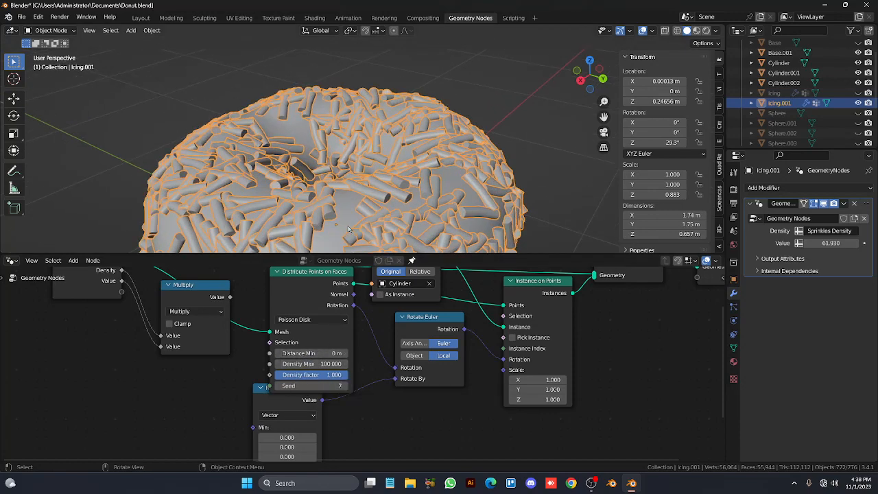
scroll(369, 211, down, 3)
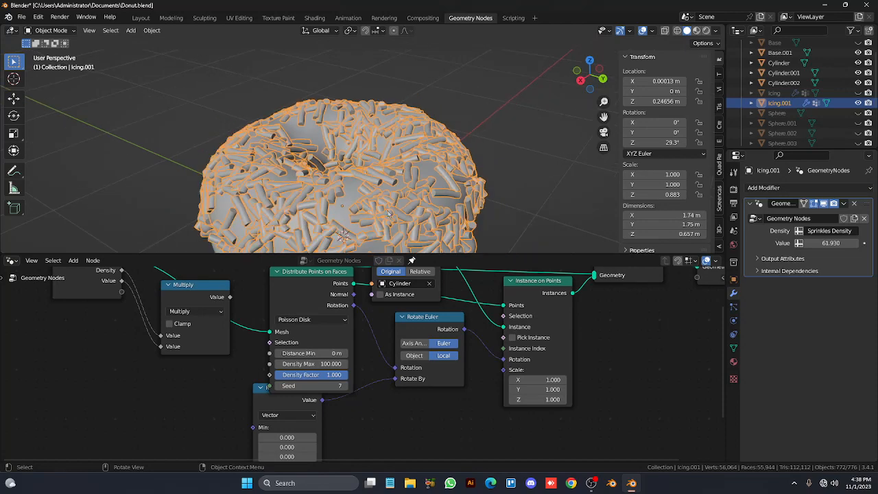
click(335, 353)
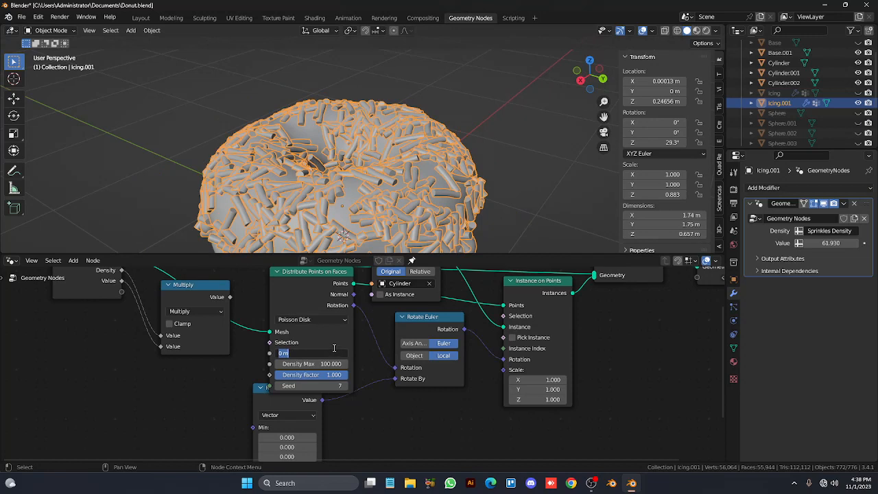
text(0.001)
key(Return)
scroll(414, 216, down, 2)
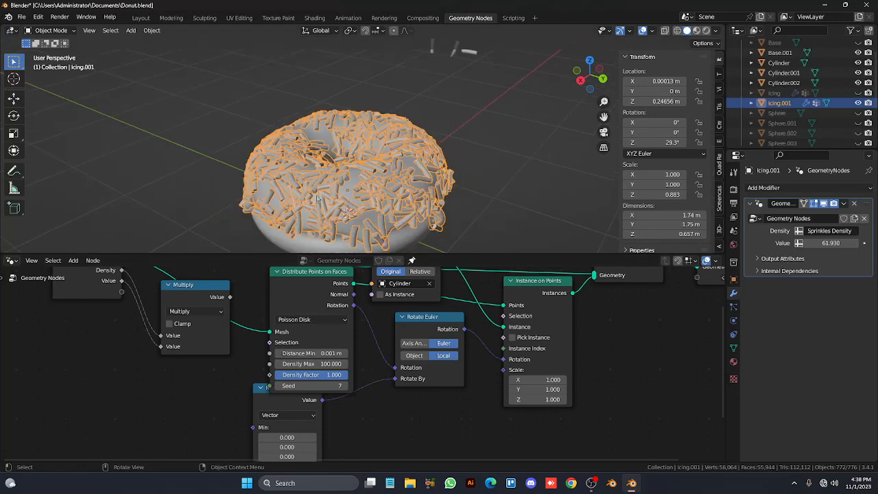
Try Distance Min values of 0 m and 0.2 m on the Distribute Points on Faces node, then lower it to 0.1 m
drag(325, 354, 290, 355)
click(278, 353)
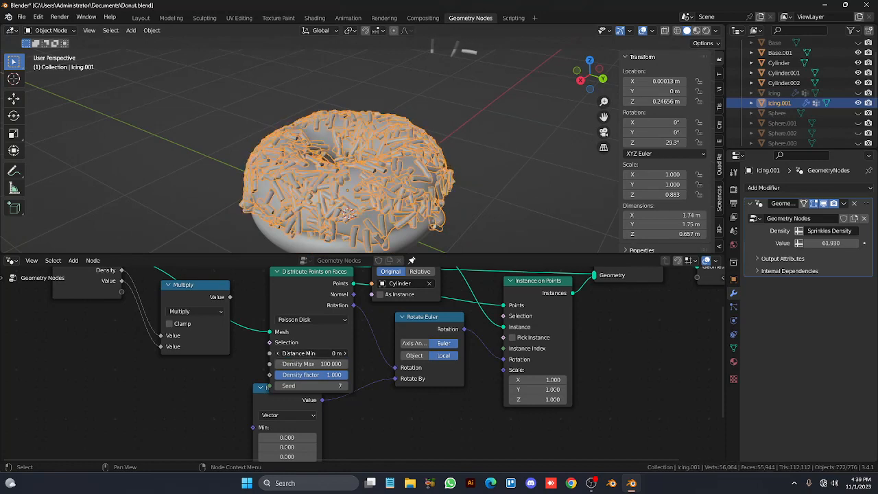
click(345, 354)
click(344, 353)
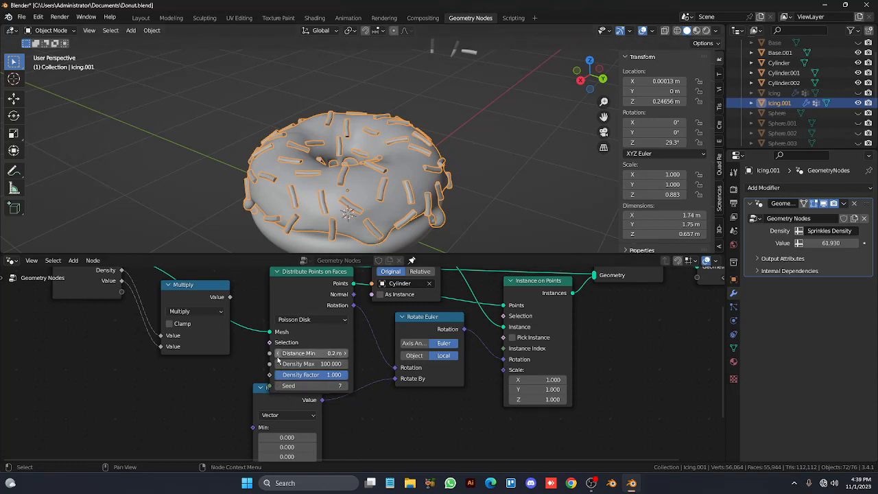
click(278, 354)
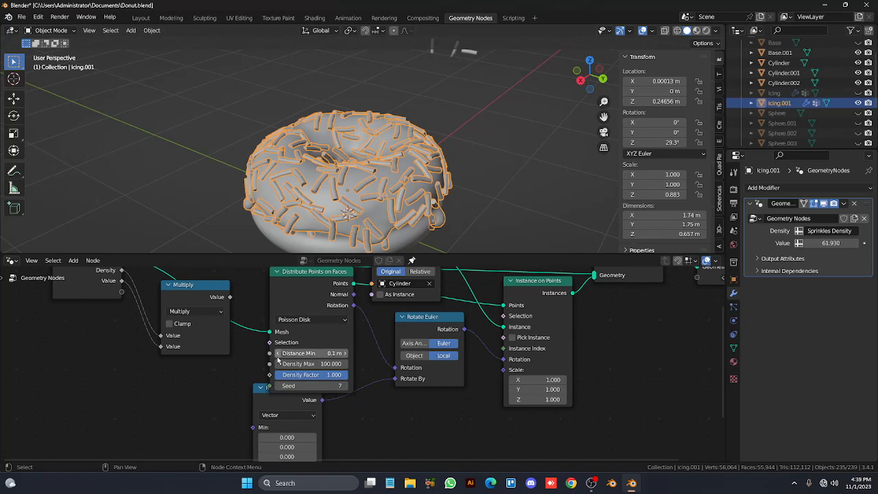
Try reducing the sprinkles' minimum distance to 0.001 m
click(288, 354)
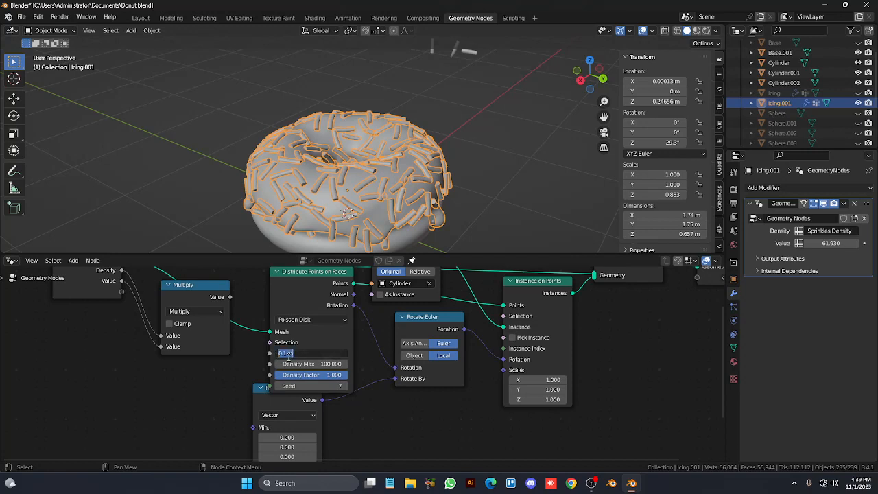
key(Left)
text(00)
key(Return)
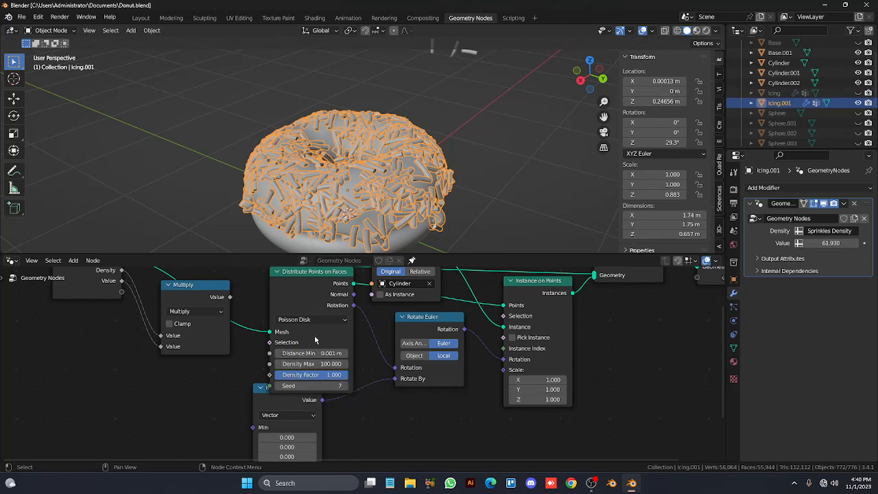
Reset Distance Min to 0 m and raise it to 0.1 m
click(325, 352)
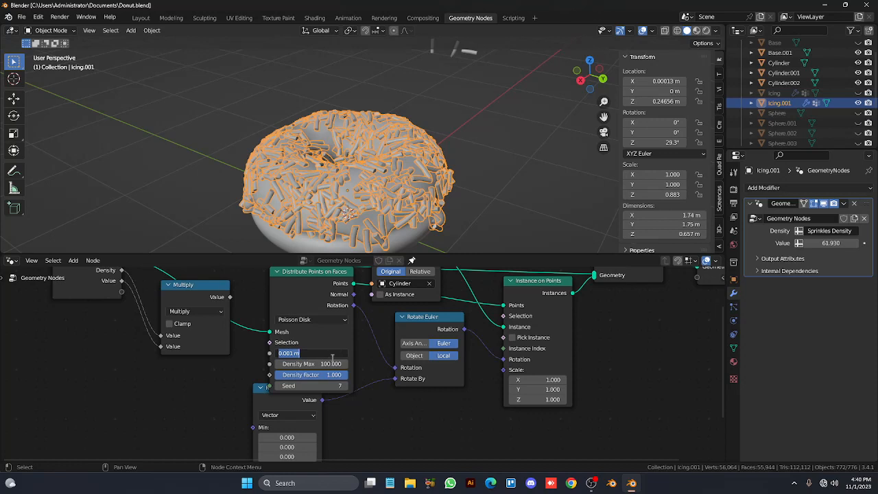
key(End)
key(Left)
key(BackSpace)
key(Return)
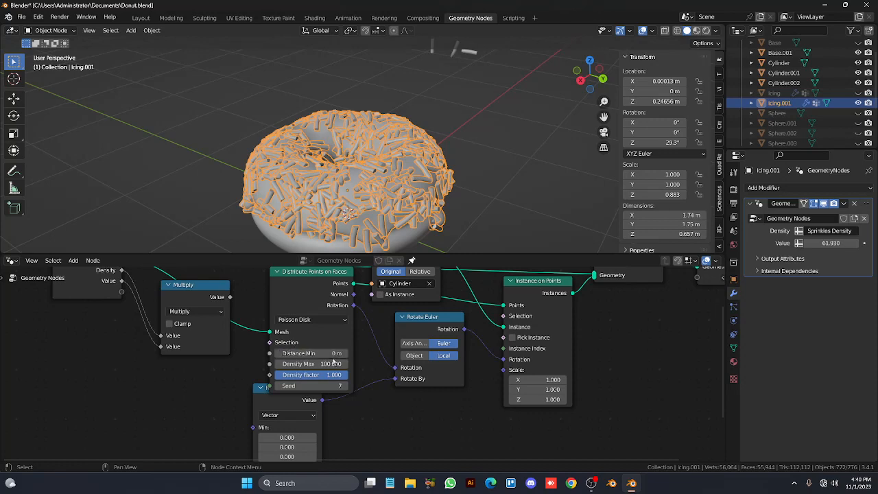
click(345, 353)
click(334, 353)
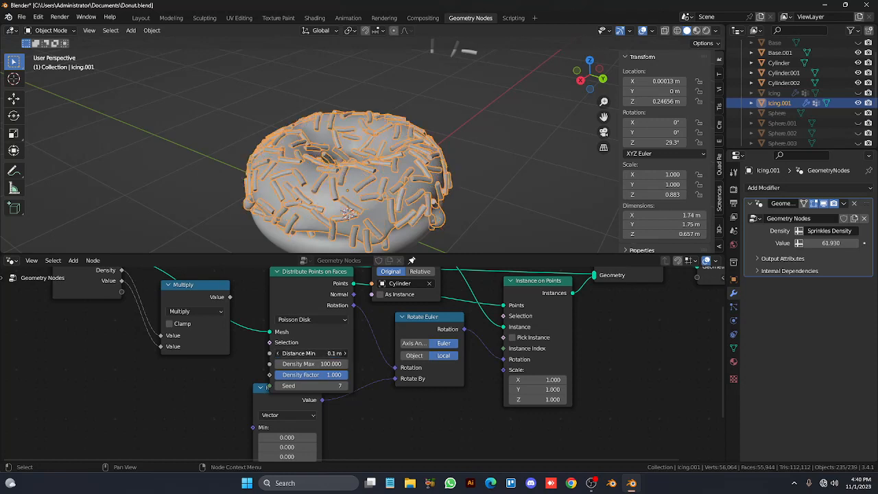
Try a Distance Min of 0.0031 m, then shorten it to 0.003 m
click(334, 354)
key(BackSpace)
text(.000)
key(Return)
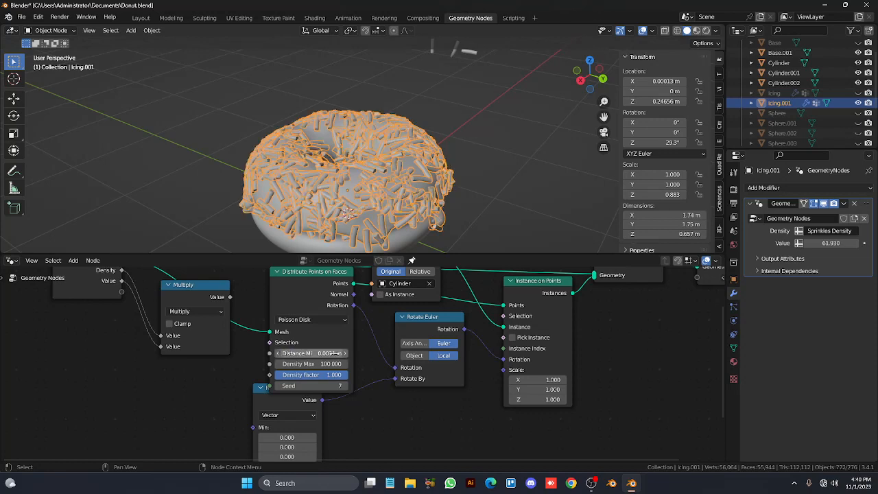
click(332, 353)
click(332, 354)
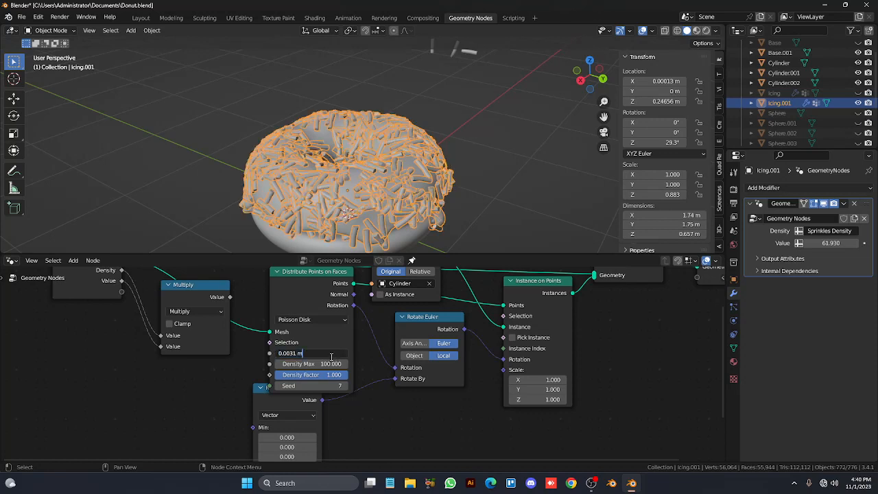
key(BackSpace)
key(Return)
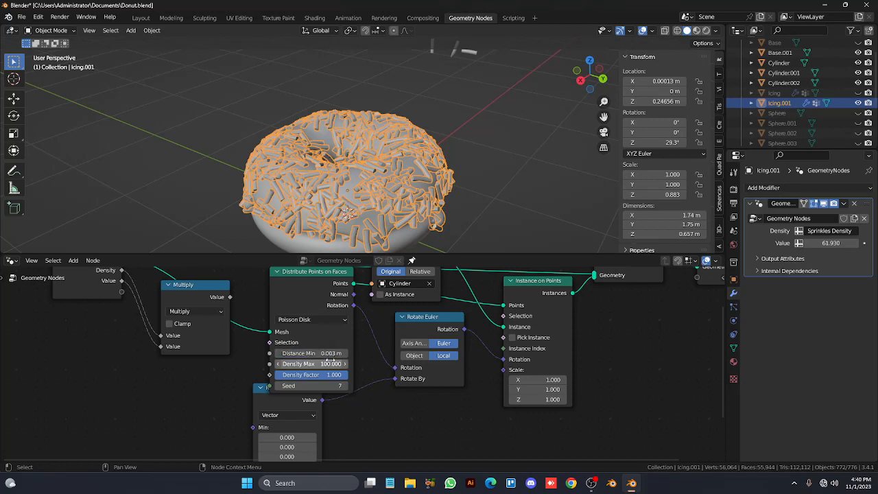
Try a Distance Min of 0.004 m on the Distribute Points on Faces node
click(332, 353)
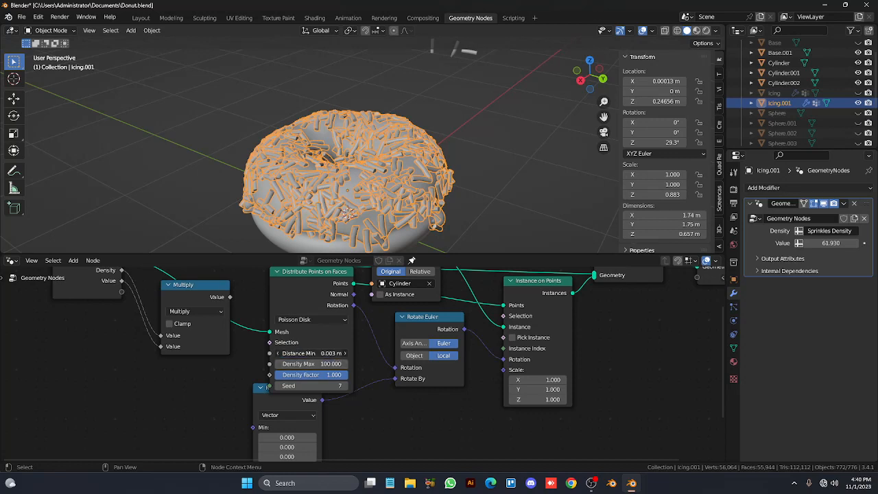
click(333, 353)
key(BackSpace)
text(4)
key(Return)
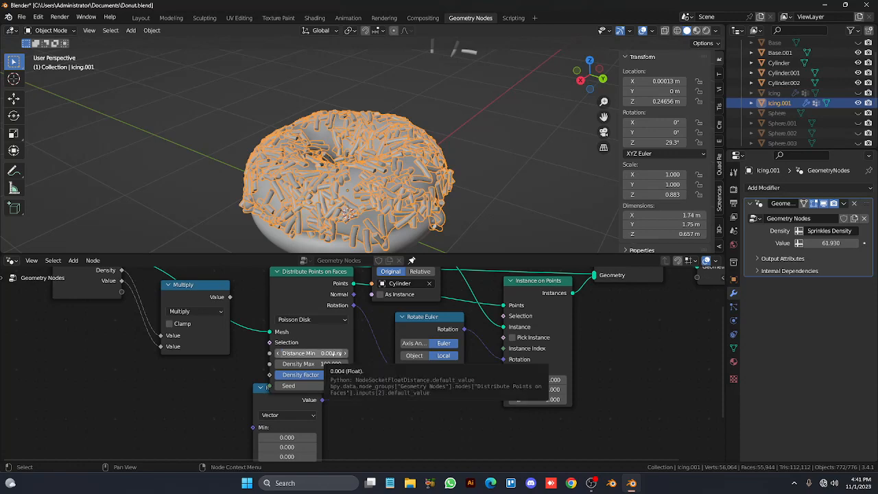
Compare Distance Min values of 0.104 m, 0 m and 0.2 m, then set it to 0.1 m
mouse_move(336, 354)
mouse_down()
mouse_move(361, 354)
mouse_move(330, 354)
mouse_up()
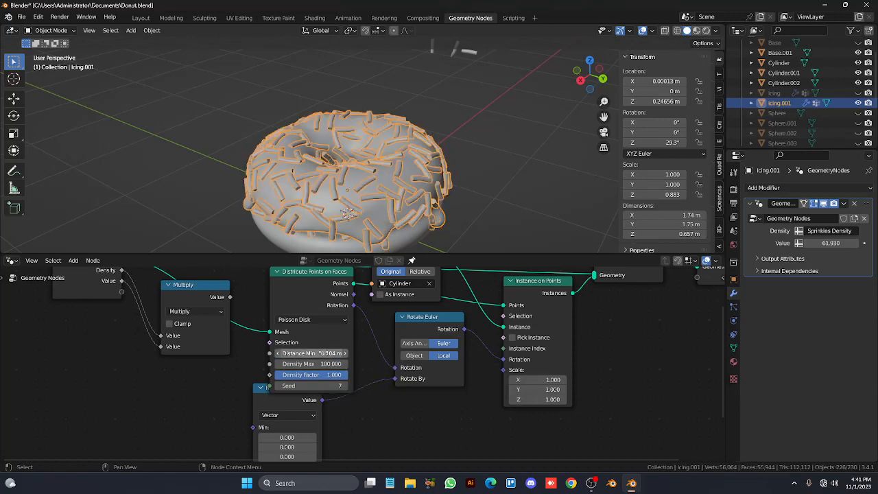
click(279, 355)
click(278, 355)
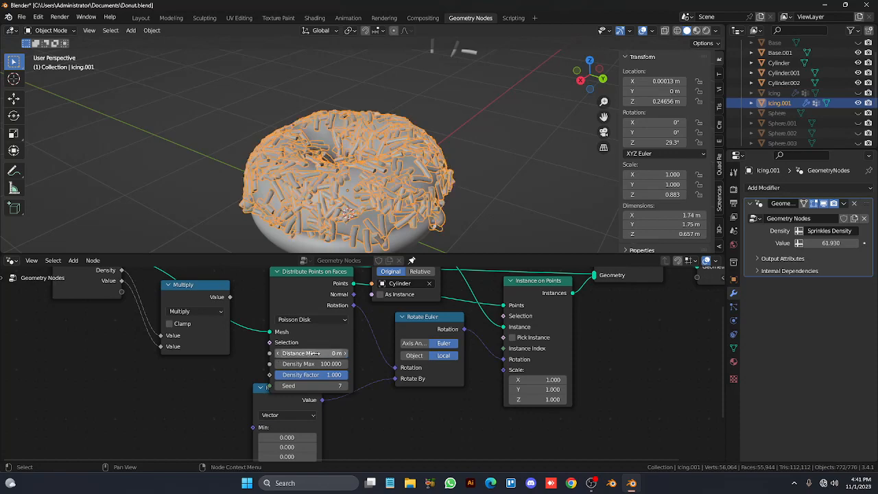
click(344, 353)
click(344, 353)
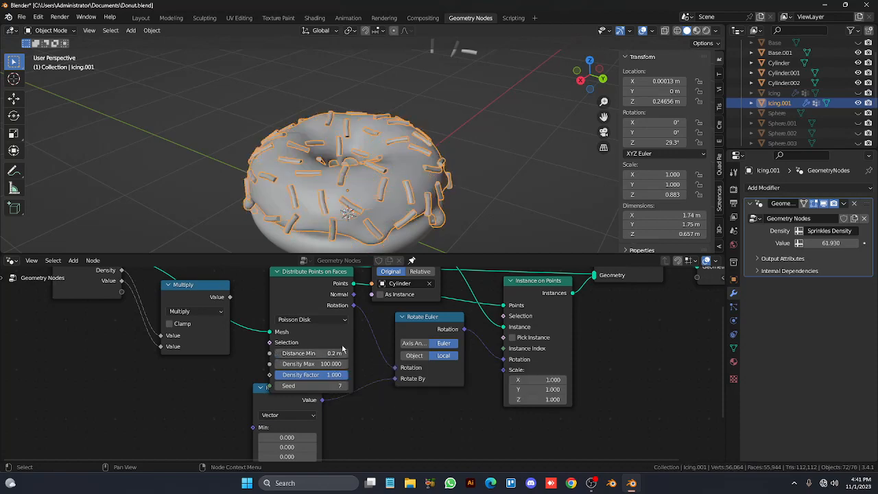
click(279, 354)
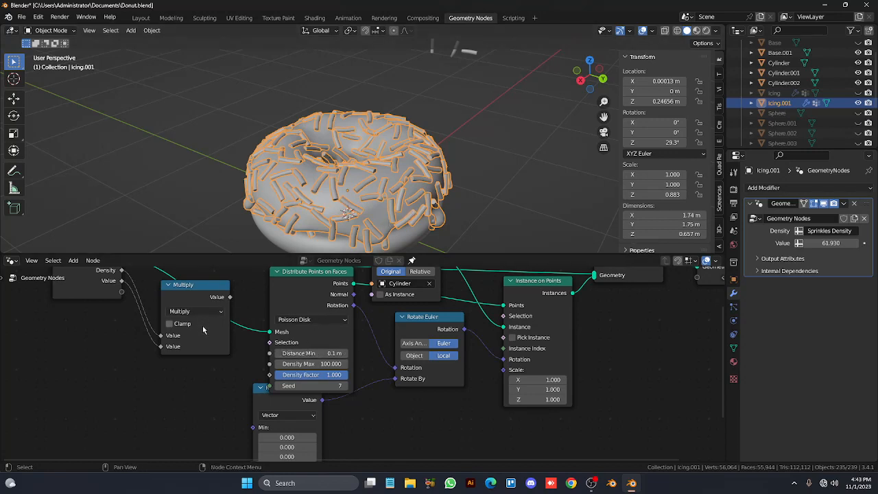
Delete the Multiply node and connect the Group Input's Density output to Density Factor on the Distribute Points on Faces node
click(170, 324)
click(193, 291)
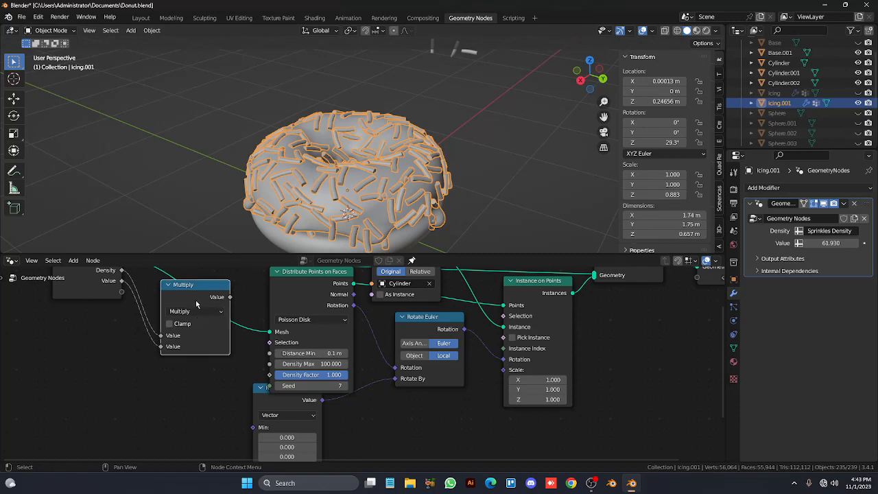
scroll(203, 302, down, 3)
key(x)
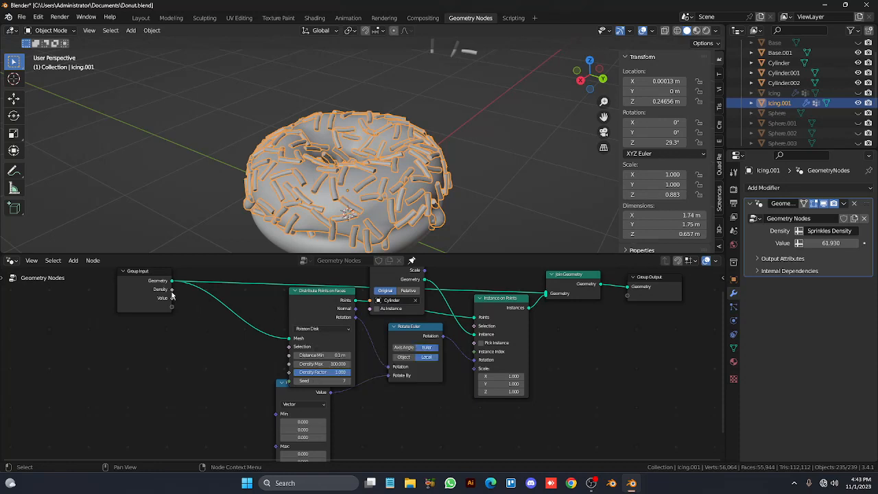
drag(172, 289, 290, 372)
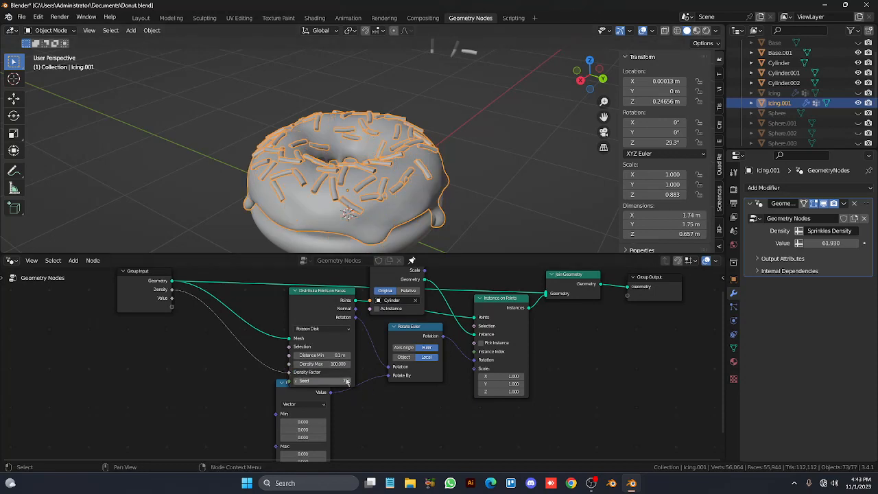
Compare a 0.2 m Distance Min and the Random distribution method, then return to 0.1 m and Poisson Disk
click(348, 356)
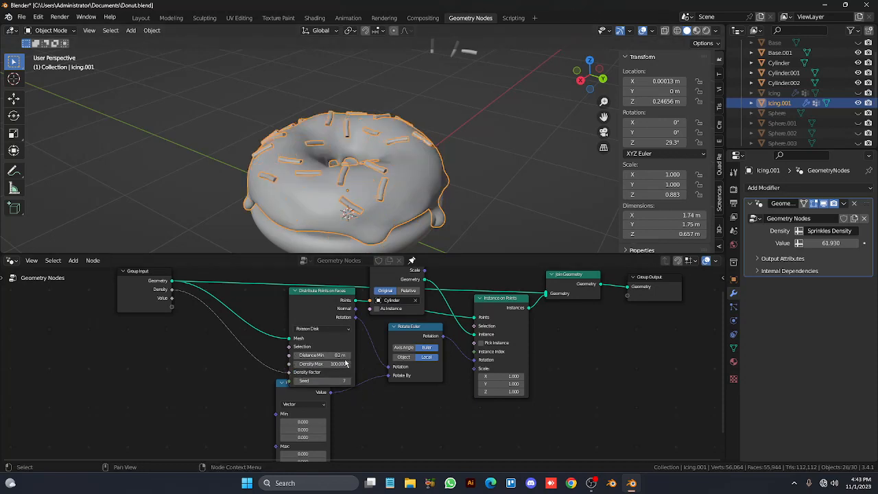
click(296, 355)
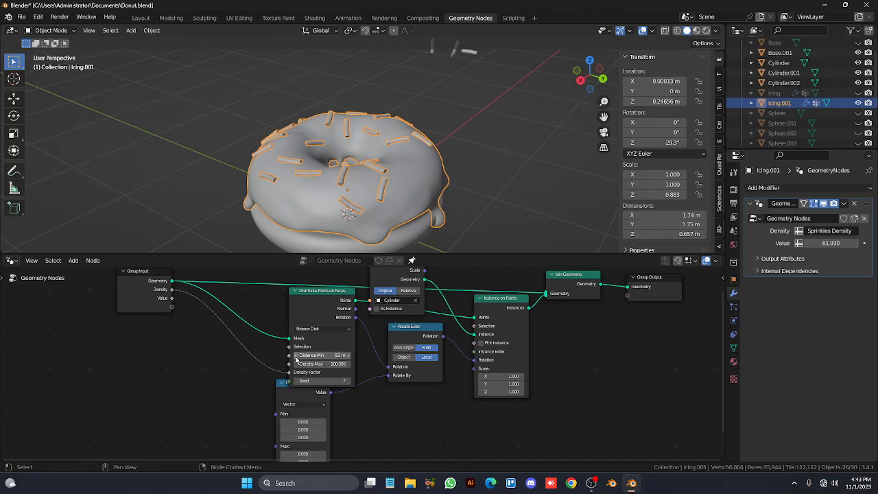
click(333, 328)
click(332, 337)
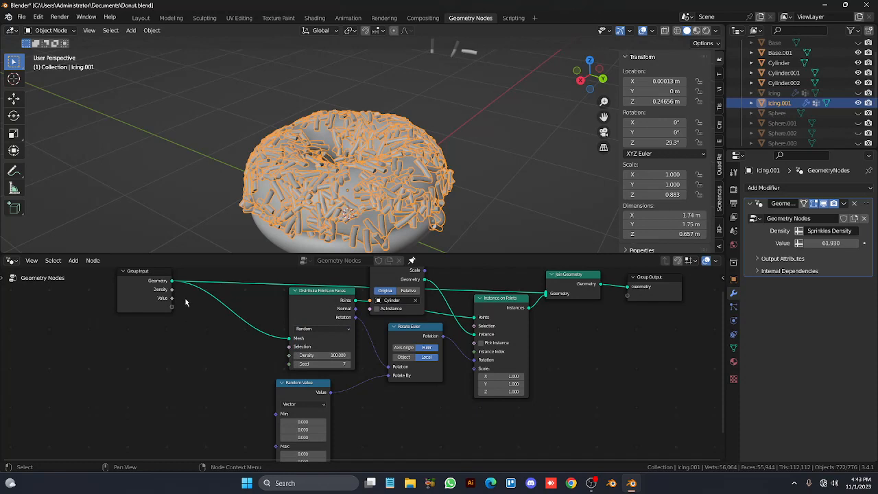
click(338, 329)
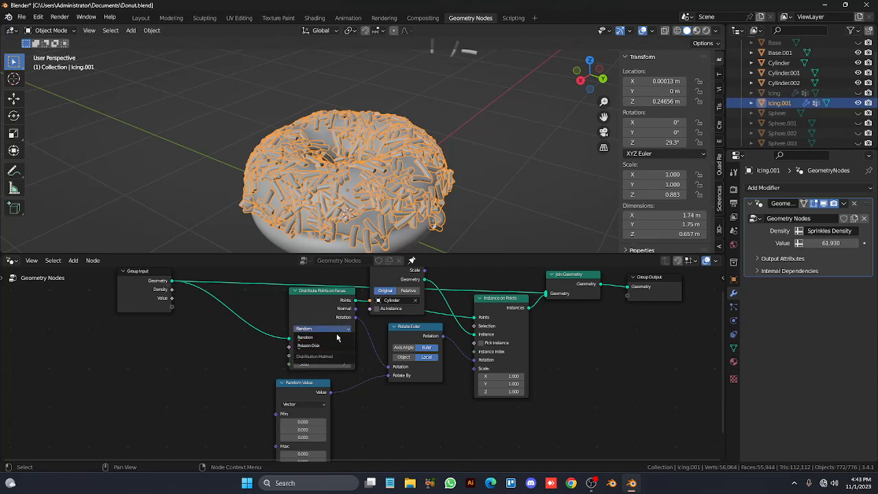
click(337, 345)
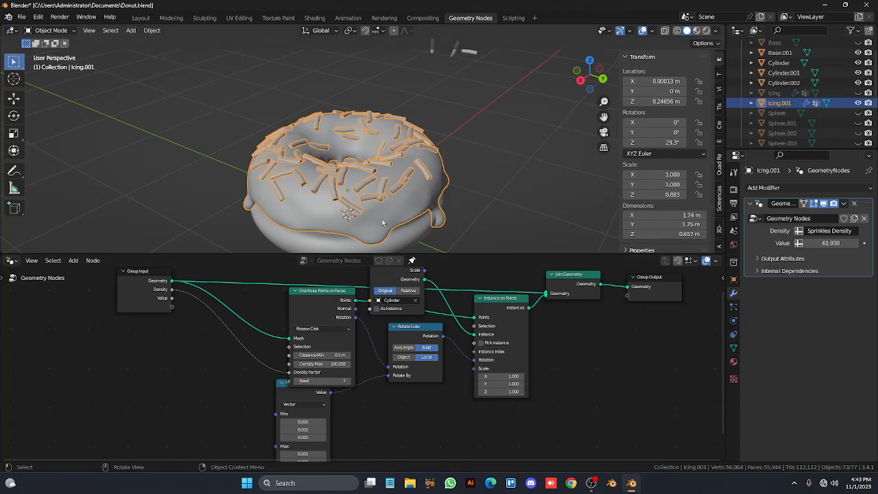
Try slightly higher Density Max values on the Distribute Points on Faces node
click(348, 366)
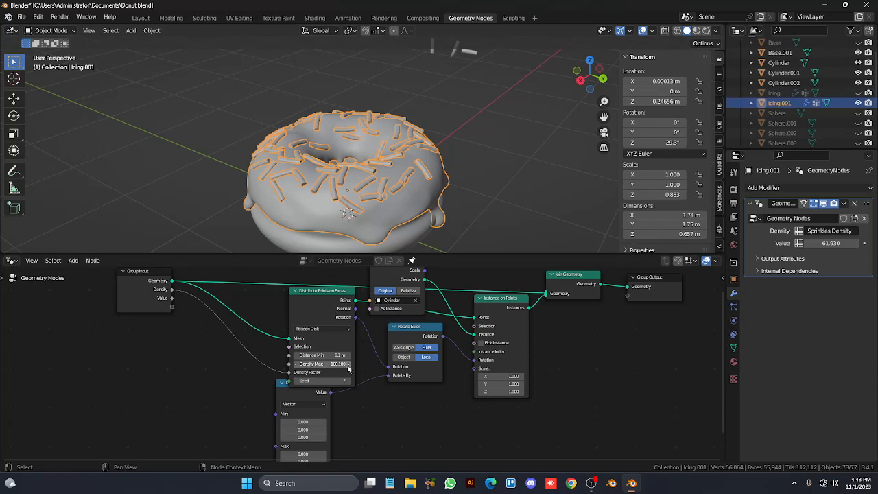
click(349, 365)
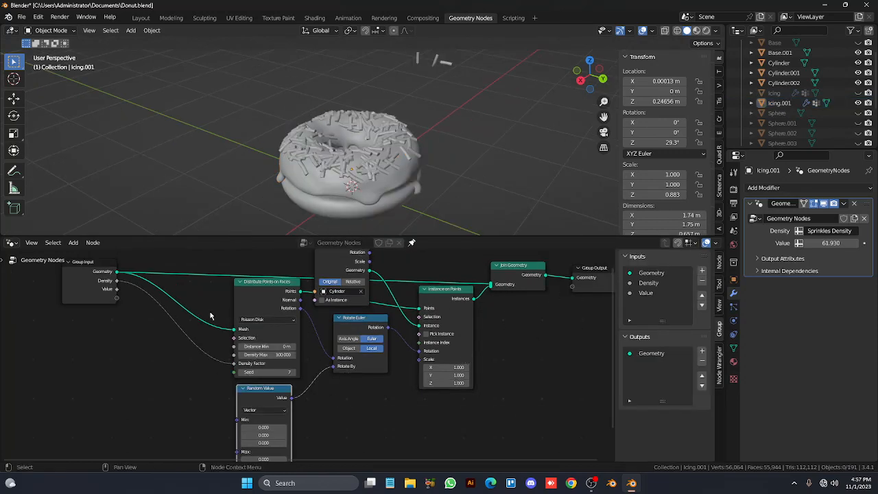
Rename the node group's Density input as Sprinkles Density
click(107, 288)
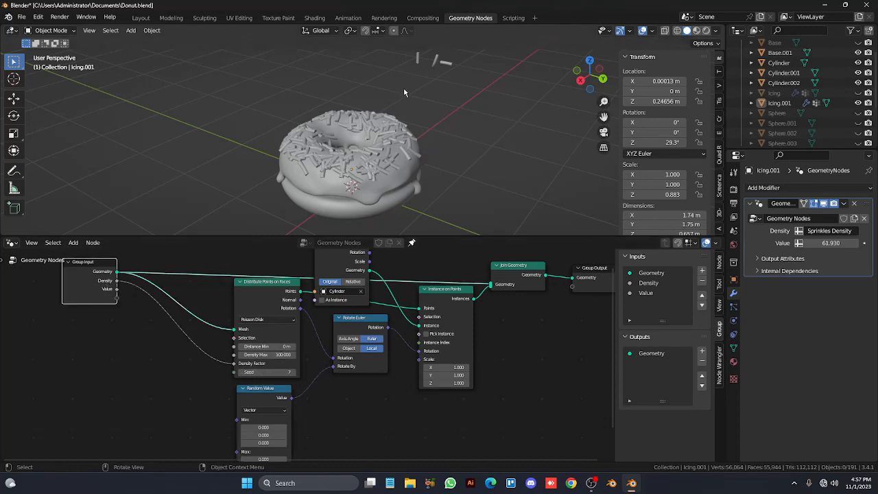
click(648, 283)
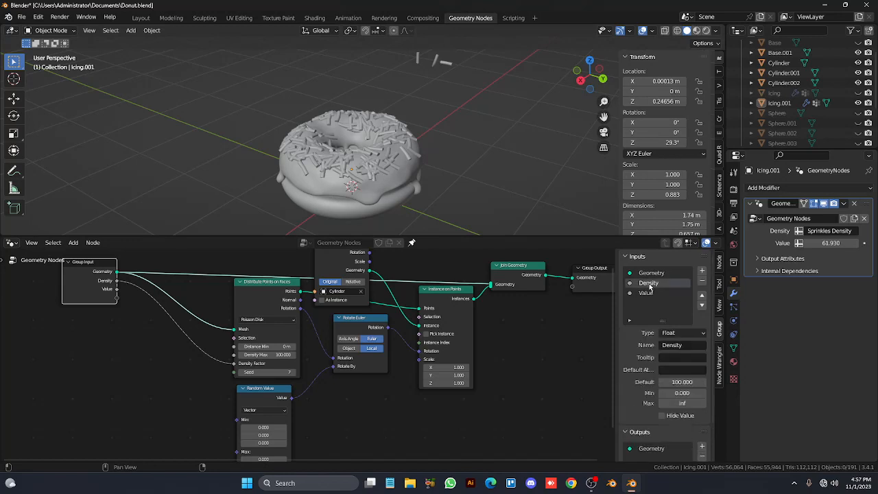
double_click(650, 285)
click(667, 282)
text(Sprinkles)
key(BackSpace)
key(Return)
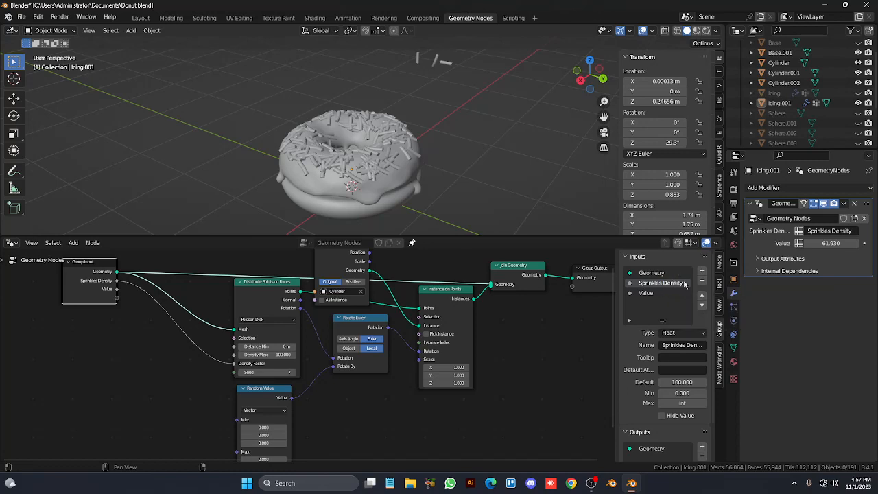
Rename the input that drives Density Factor as Weight paint
double_click(684, 283)
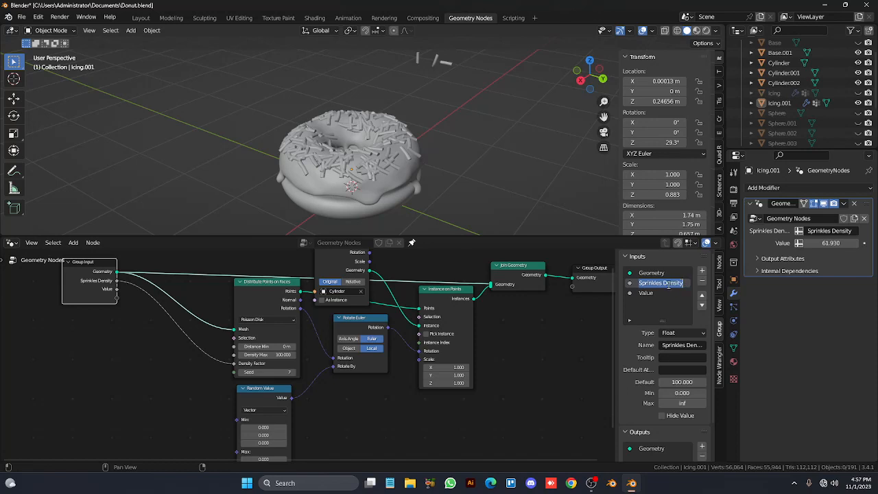
key(Return)
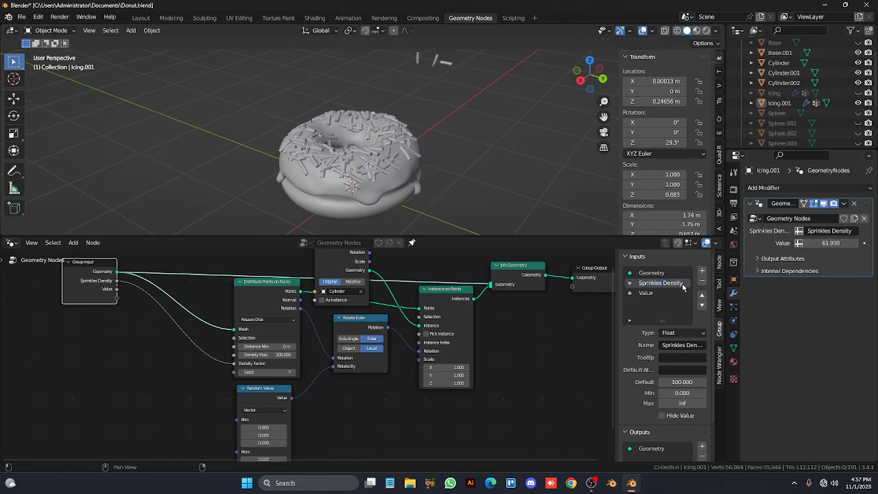
double_click(682, 285)
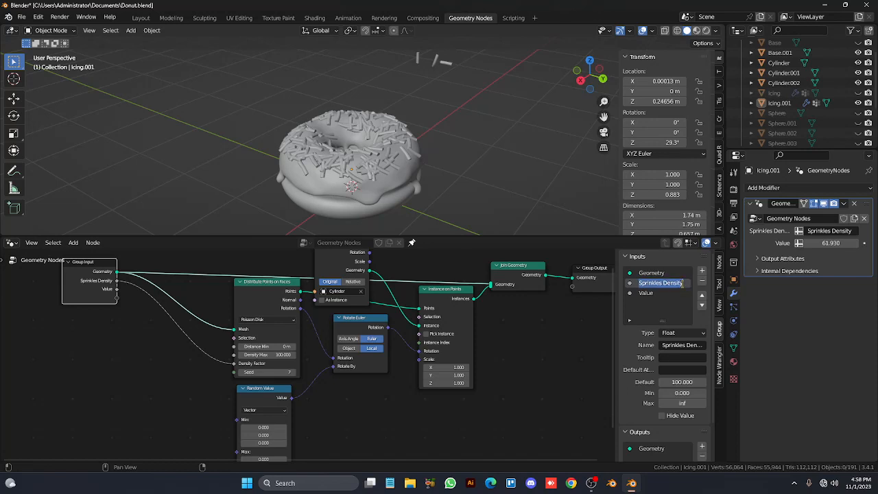
text(Wi)
text(eight paint)
key(Return)
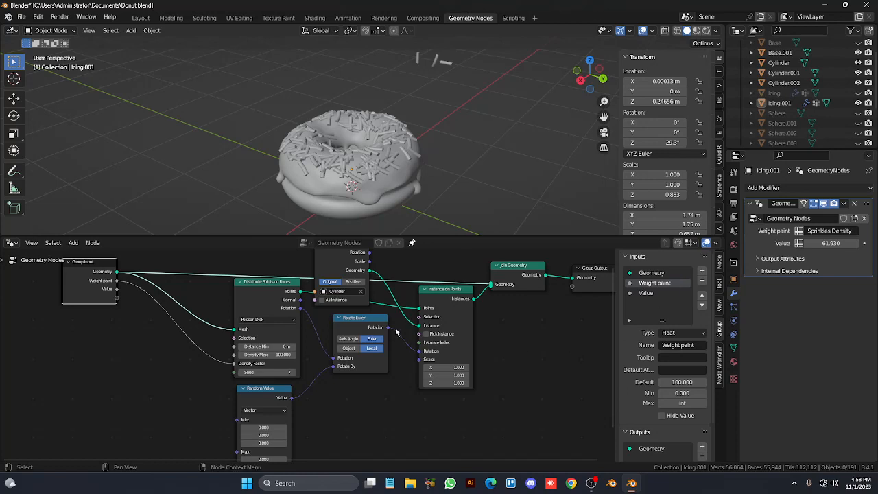
Rename the Value group input as Sprinkle Density and connect it to Density Max on the Distribute Points on Faces node
double_click(641, 293)
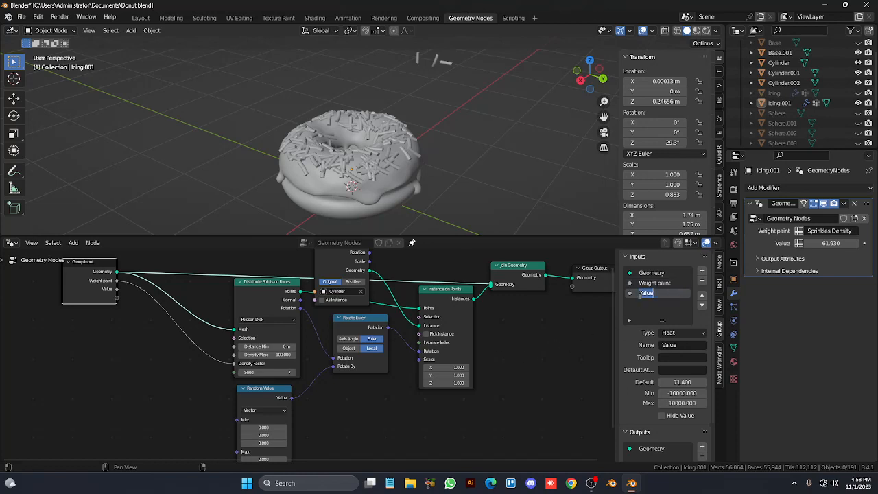
text(Sprinkle Density)
key(Return)
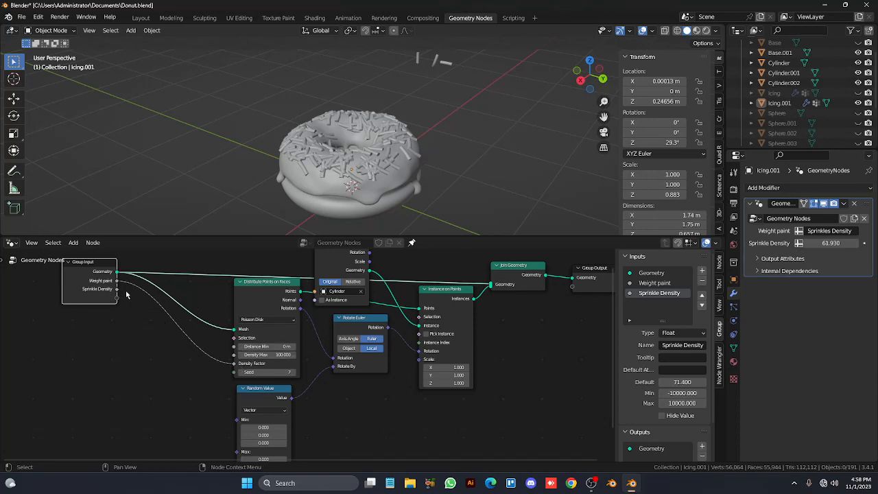
drag(117, 289, 235, 355)
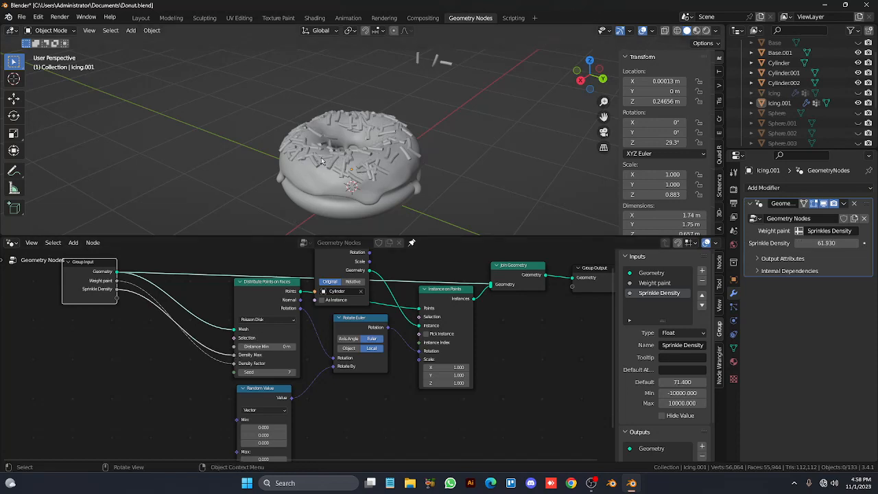
scroll(322, 160, up, 2)
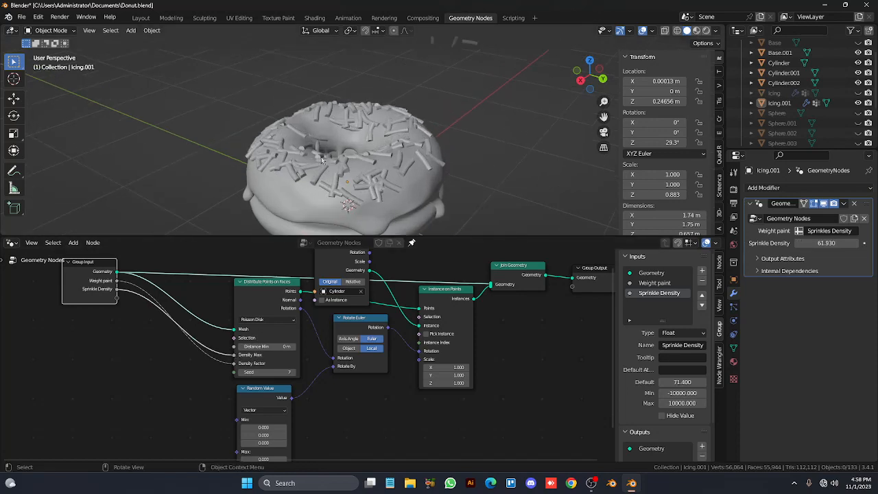
middle_drag(322, 161, 322, 161)
scroll(322, 159, down, 2)
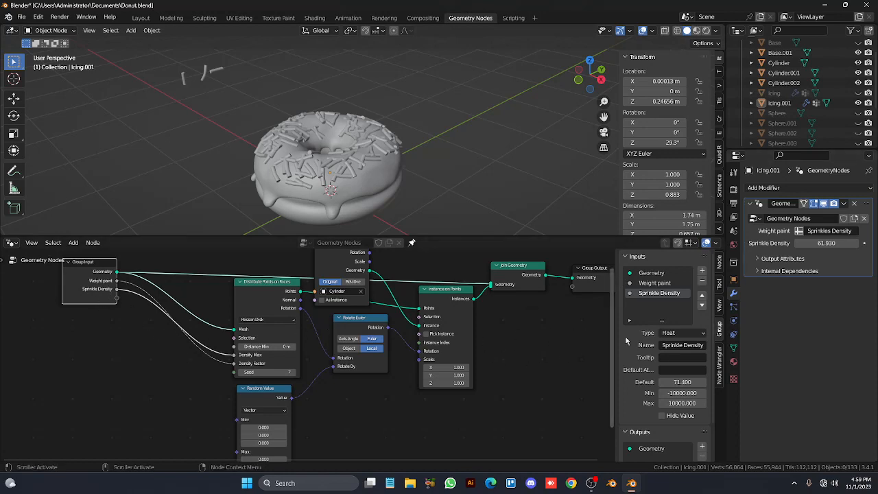
Move the Weight paint input below Sprinkle Density and set the modifier's Sprinkle Density value to 50
click(667, 283)
click(702, 304)
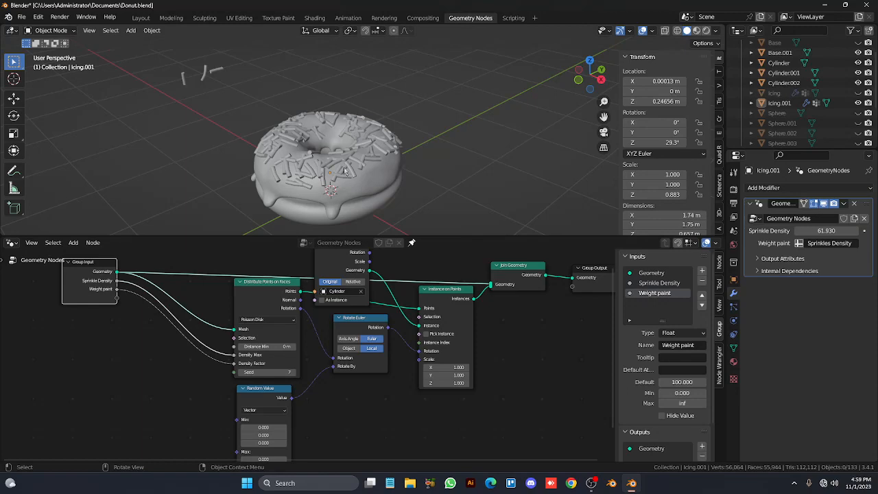
middle_drag(344, 171, 337, 175)
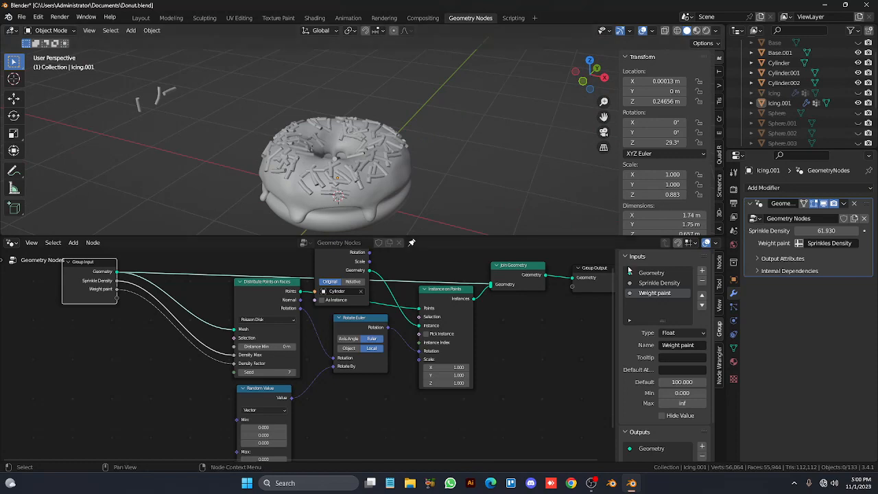
drag(808, 231, 802, 231)
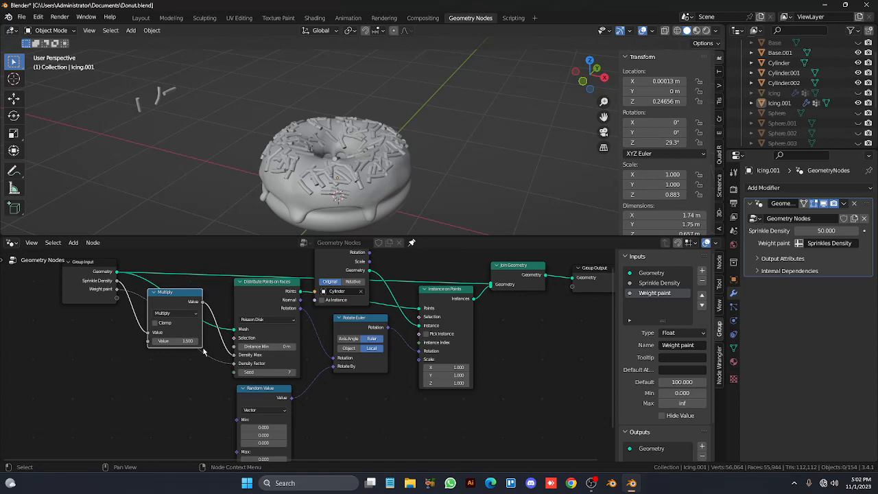
Try raising the Multiply node's value in small increments to 2.1
click(197, 342)
click(196, 341)
click(197, 342)
click(197, 342)
click(197, 342)
click(197, 342)
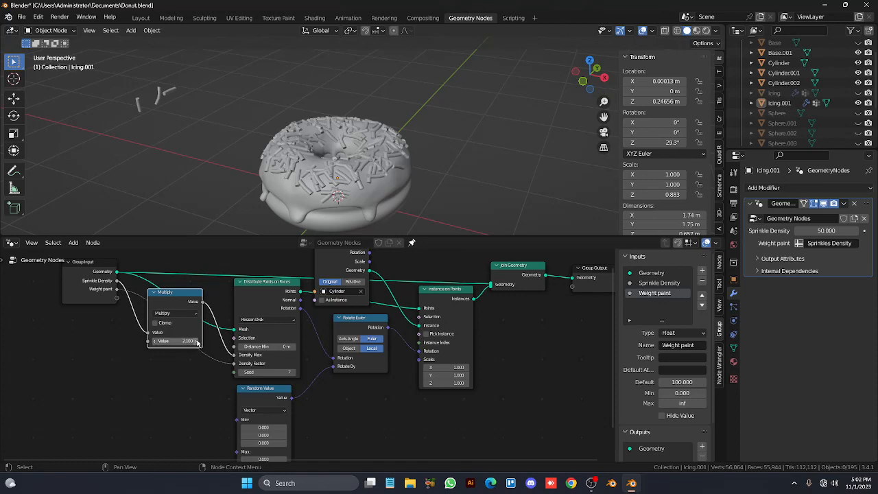
Try lowering the Multiply node's value in small increments through 1.6 and below
click(155, 342)
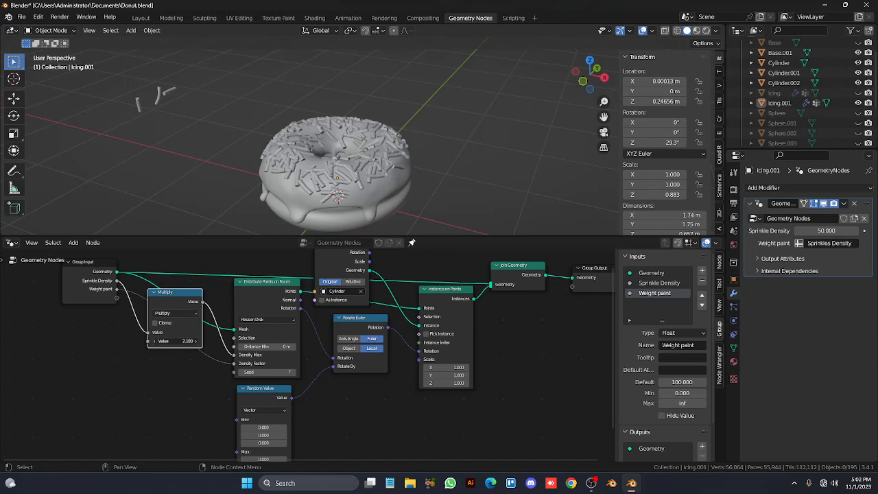
click(155, 342)
click(155, 342)
click(155, 342)
click(155, 342)
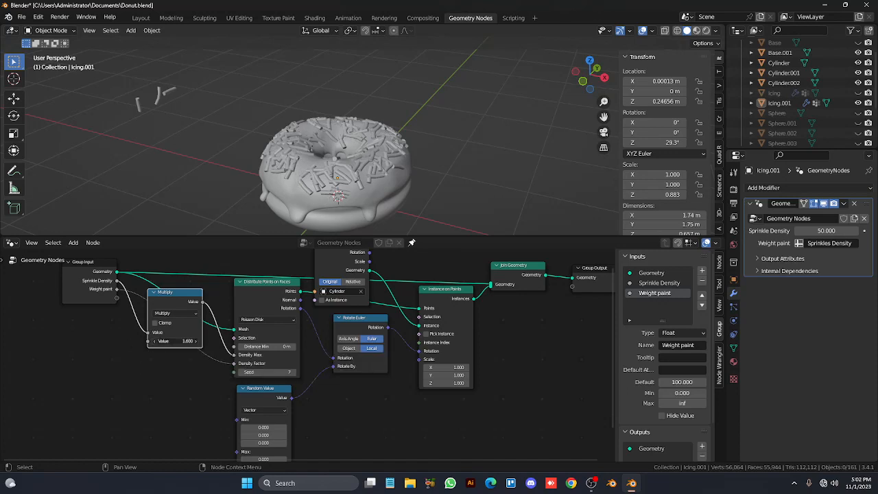
click(155, 341)
click(156, 341)
Try a value of 2 on the Multiply node, and set it to 100
click(177, 342)
text(2)
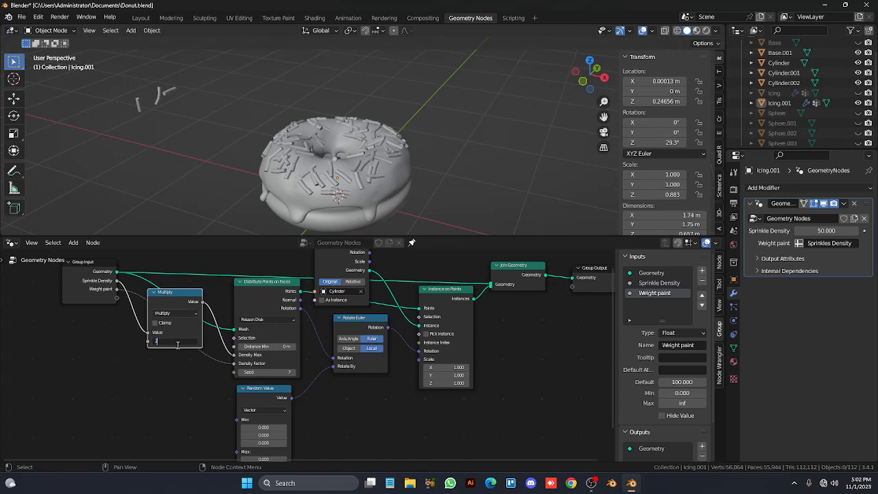
key(Return)
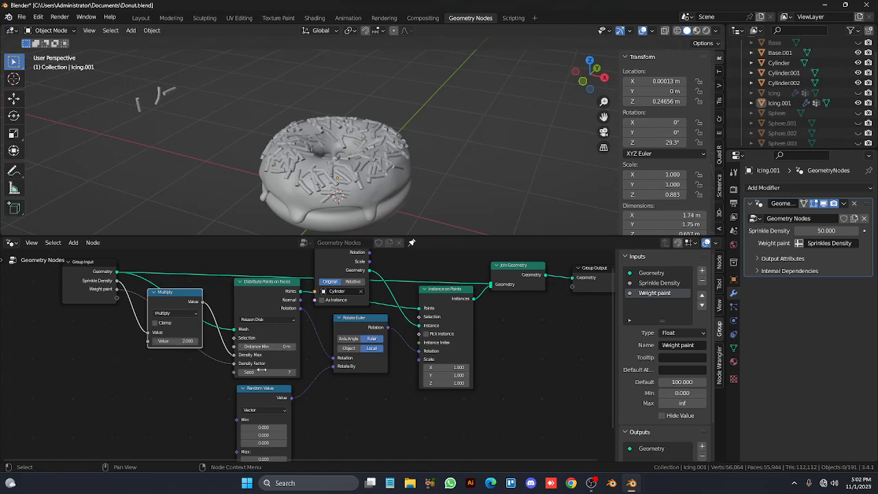
click(177, 341)
text(100)
key(Return)
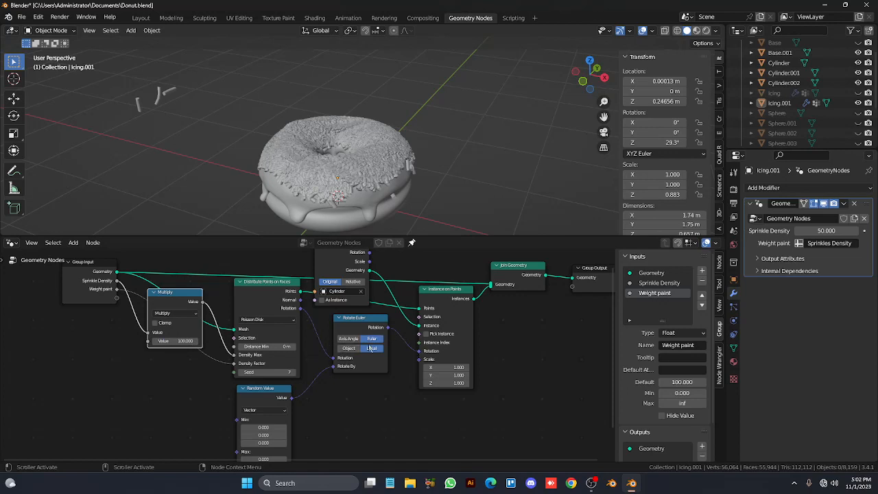
Compare Distance Min values of 0.1 m and 0.2 m on the Distribute Points on Faces node, and keep 0.1 m
click(292, 349)
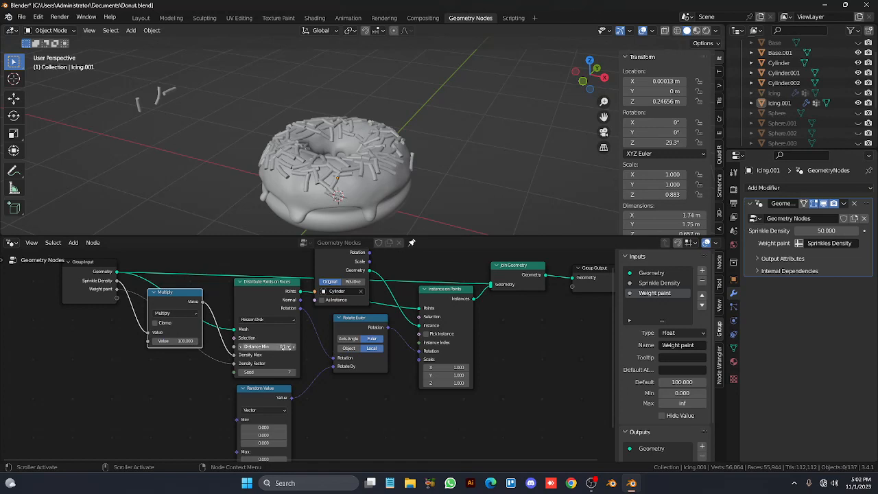
click(293, 348)
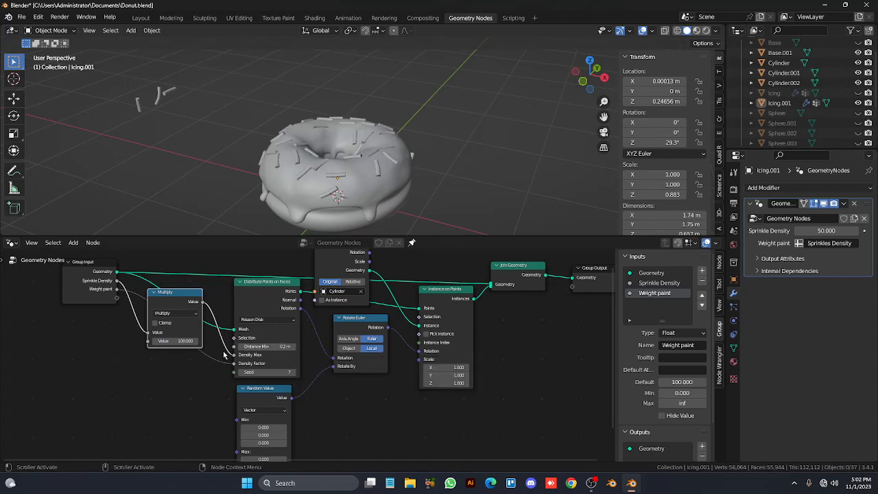
click(239, 347)
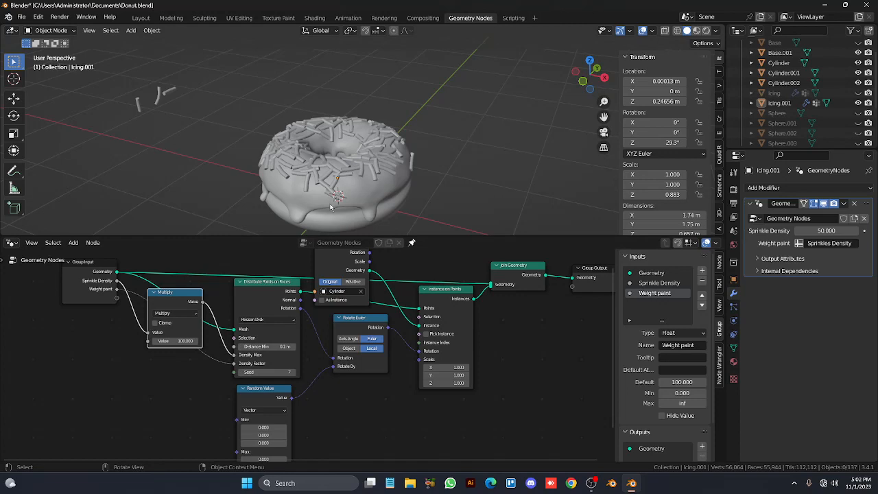
middle_drag(332, 201, 330, 207)
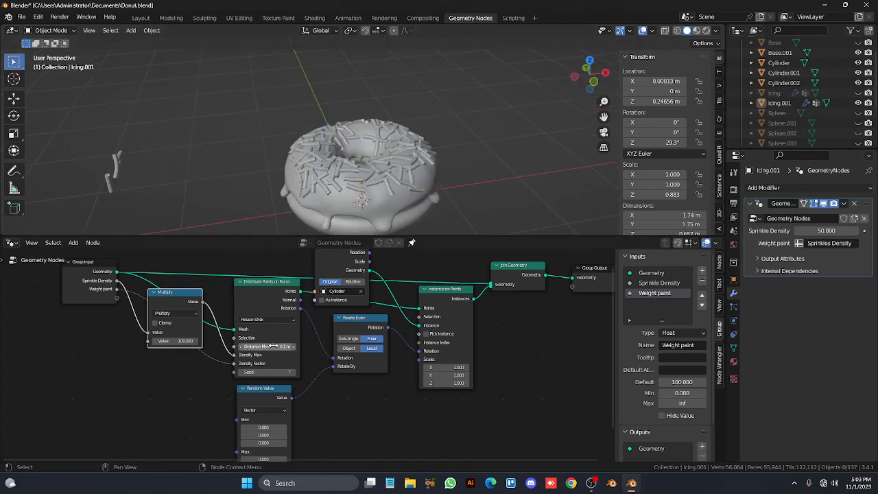
scroll(285, 343, down, 1)
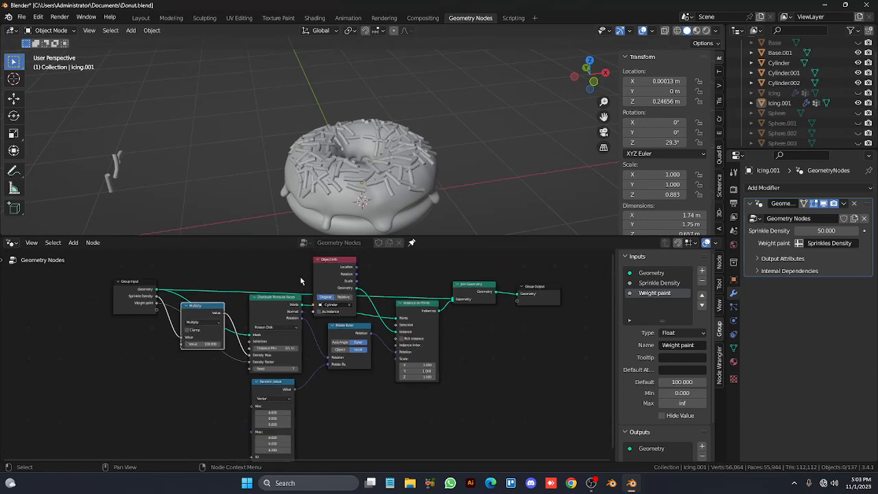
Switch the viewport to Material Preview shading and select the donut's icing
mouse_move(371, 184)
middle_down()
mouse_move(364, 206)
mouse_move(384, 178)
mouse_move(360, 192)
mouse_move(372, 182)
middle_up()
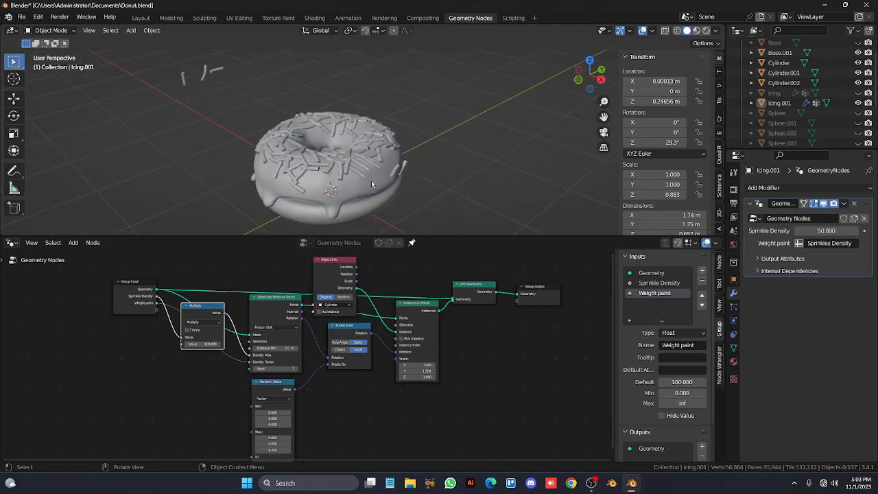
key(z)
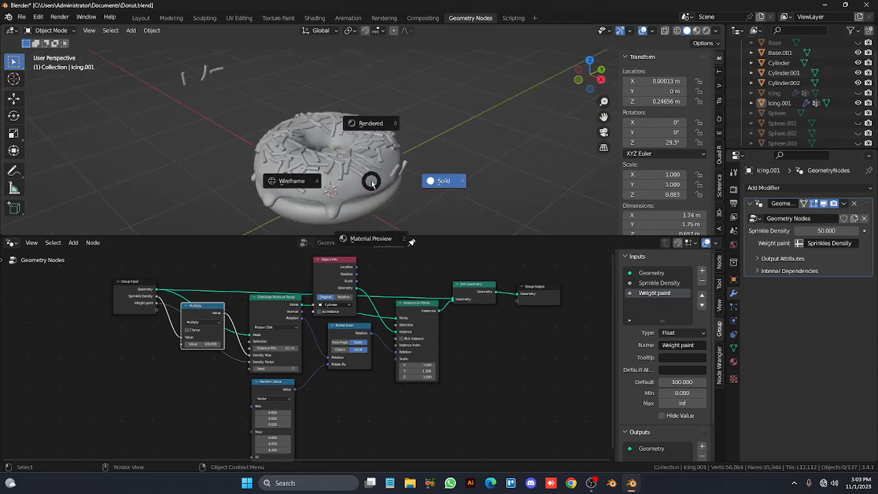
click(383, 232)
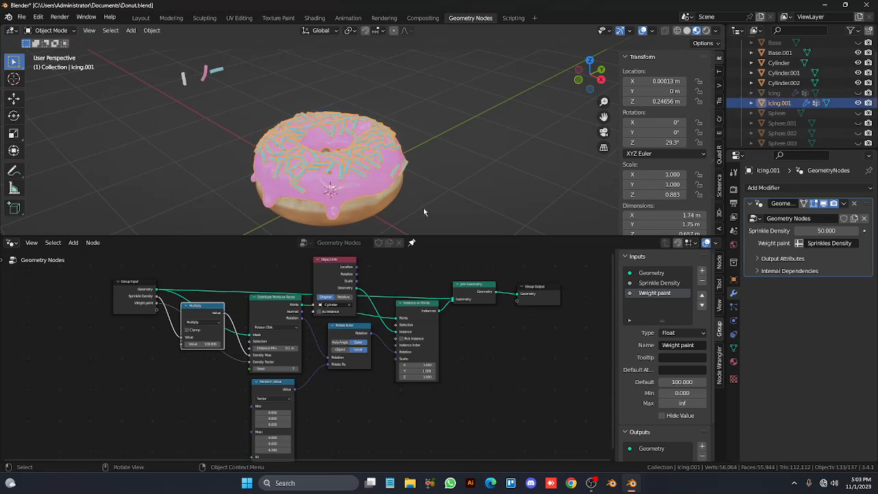
click(344, 165)
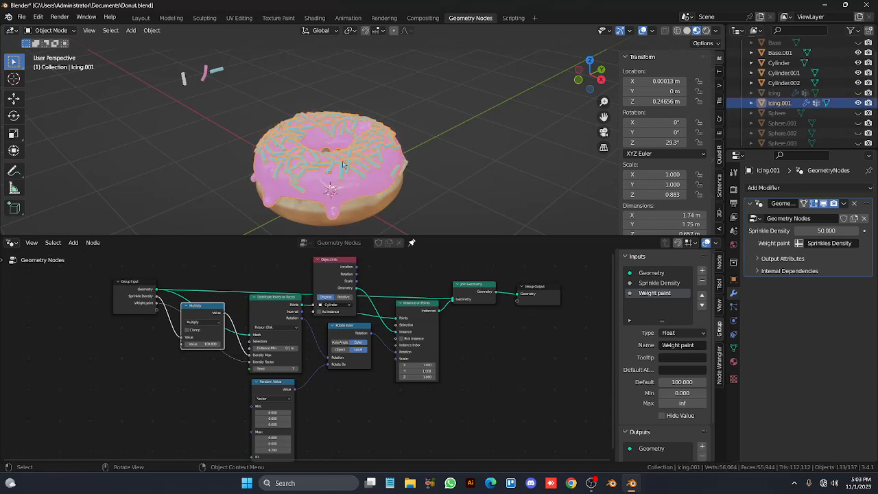
Unlink the spinkle ball blu material from the Cylinder sprinkle object
click(226, 71)
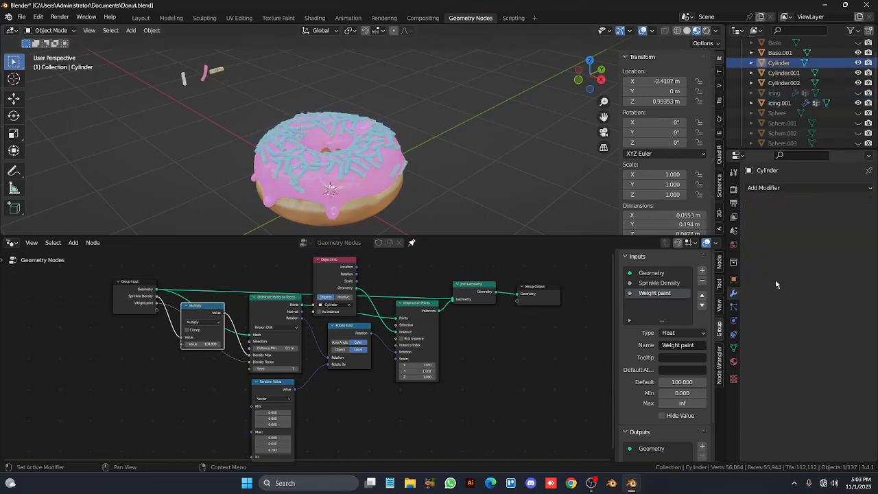
click(734, 362)
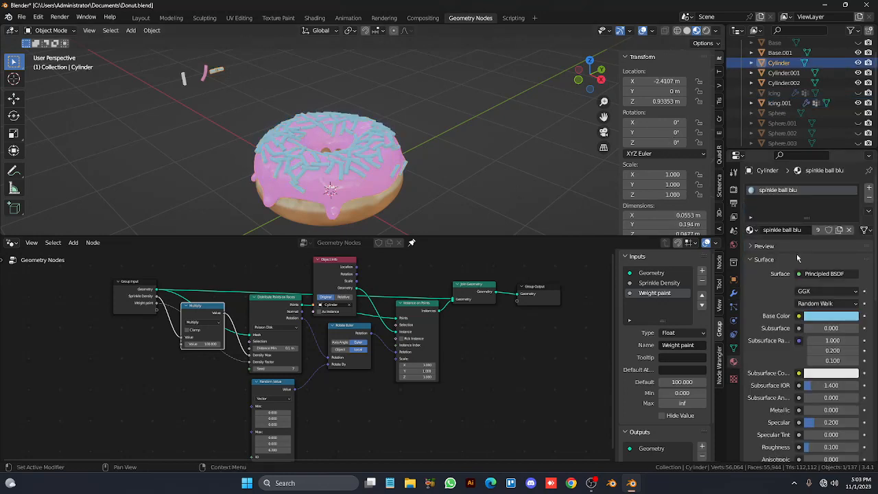
click(849, 230)
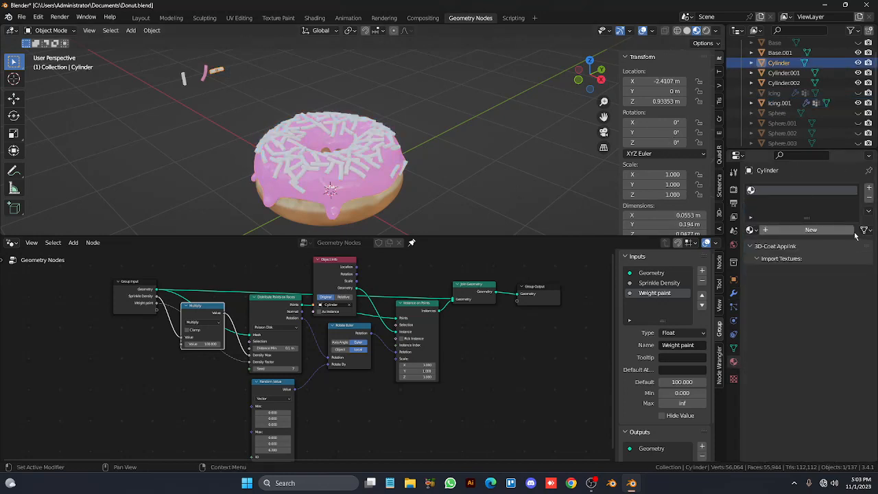
click(503, 150)
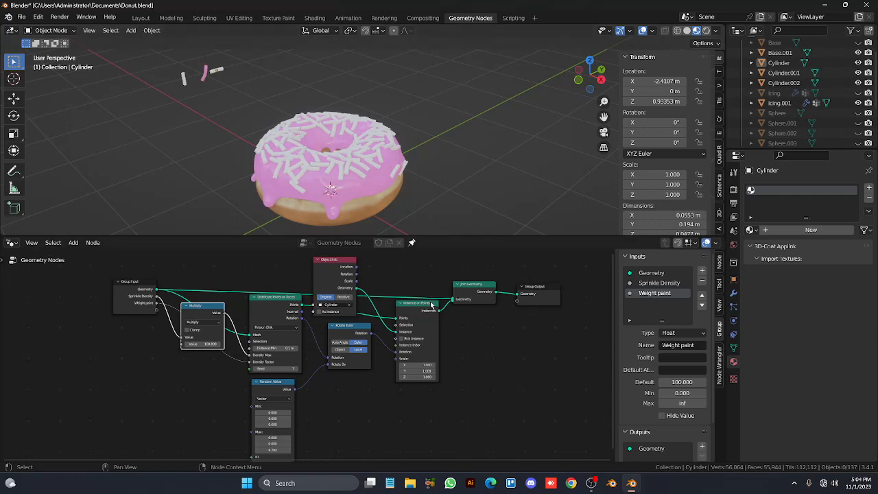
scroll(437, 305, down, 3)
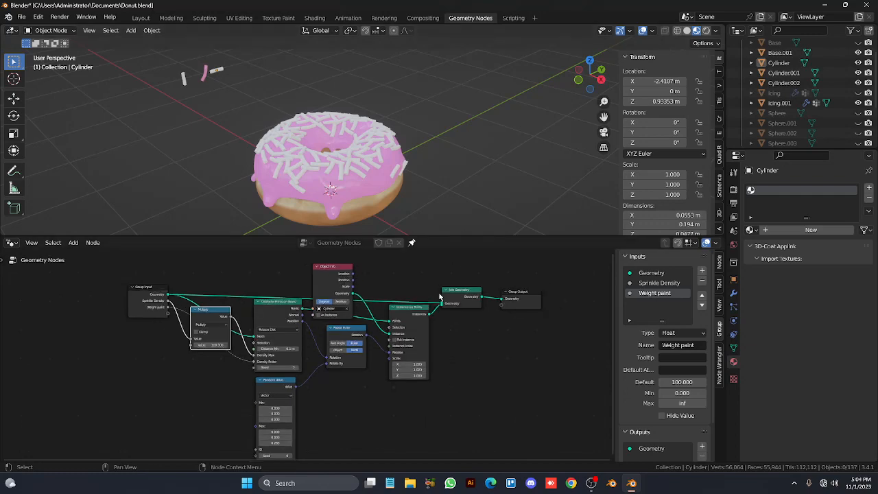
scroll(442, 327, up, 1)
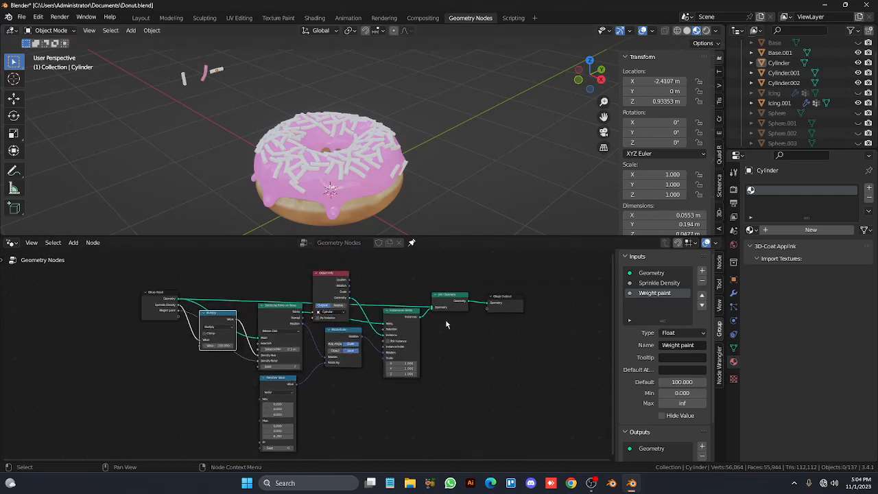
drag(534, 402, 109, 266)
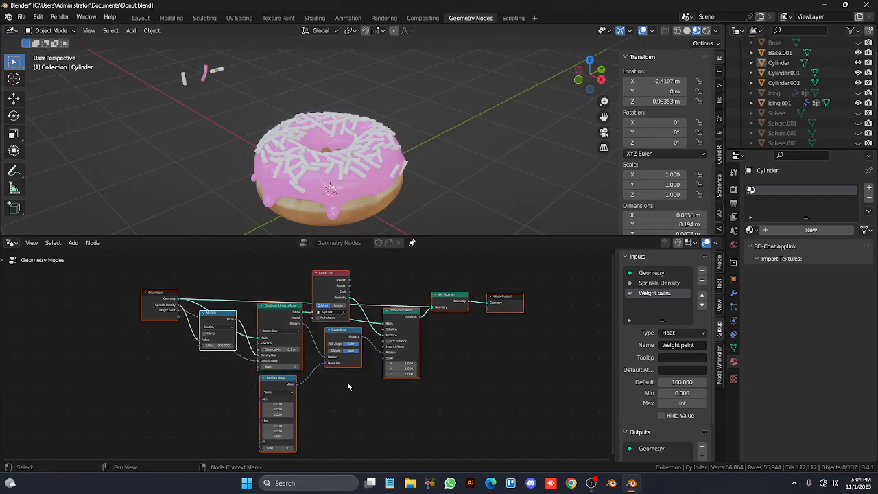
key(r)
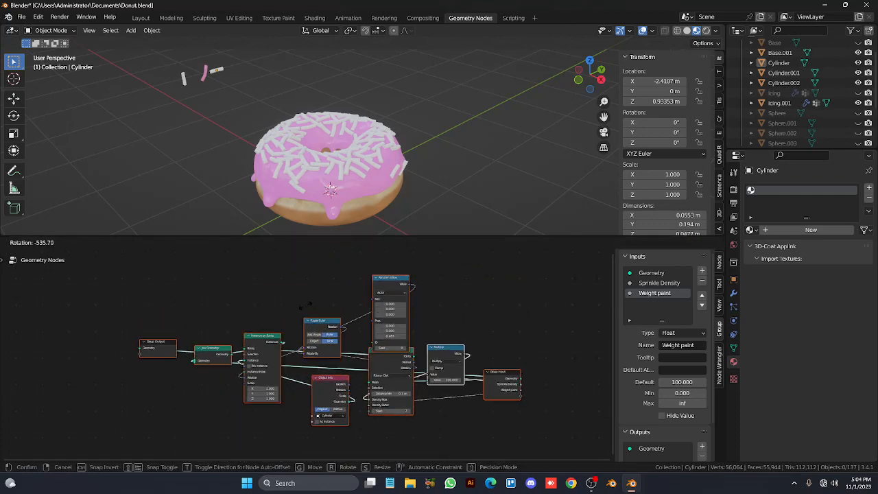
key(Escape)
right_click(349, 409)
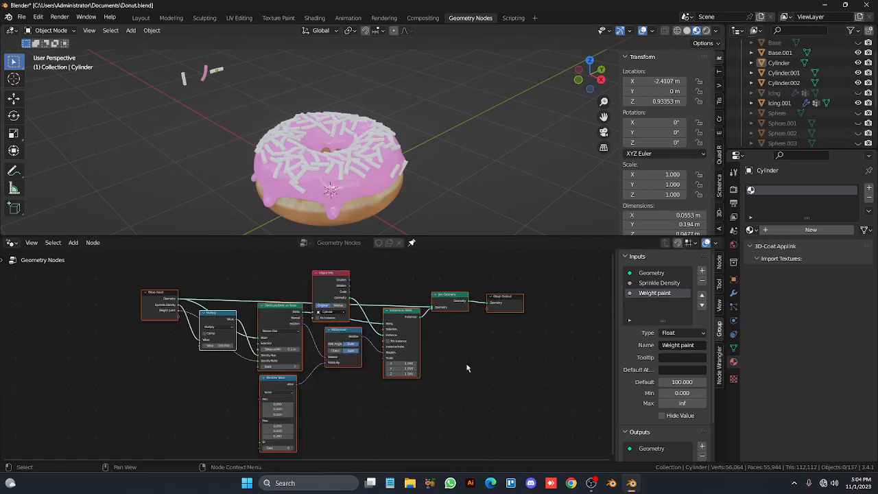
click(461, 380)
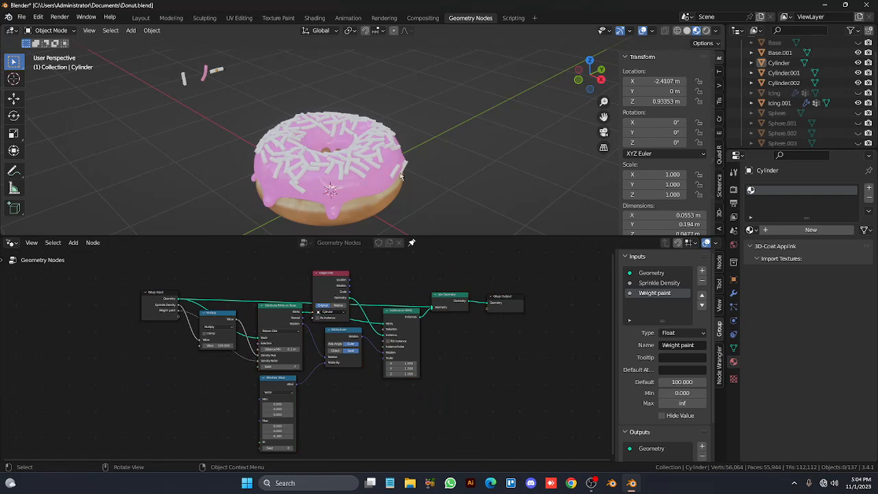
Unhide all hidden objects in the scene and shade the revealed objects smooth
middle_drag(402, 177, 401, 177)
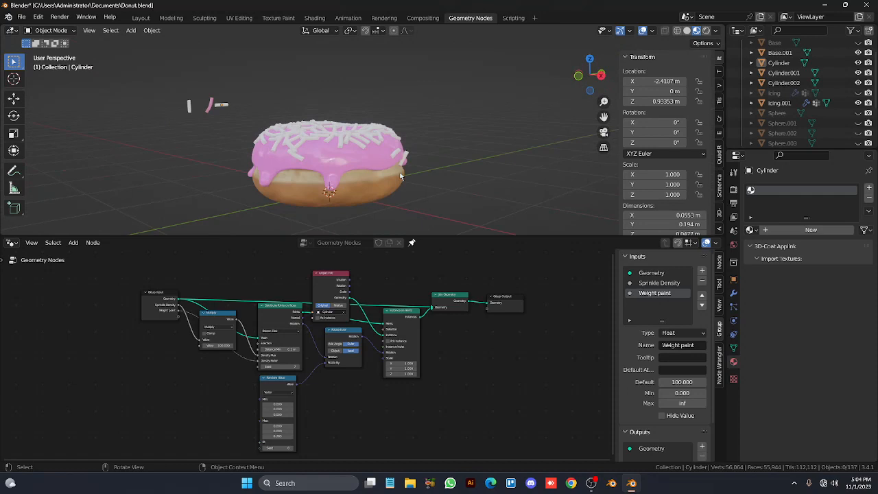
key(alt+h)
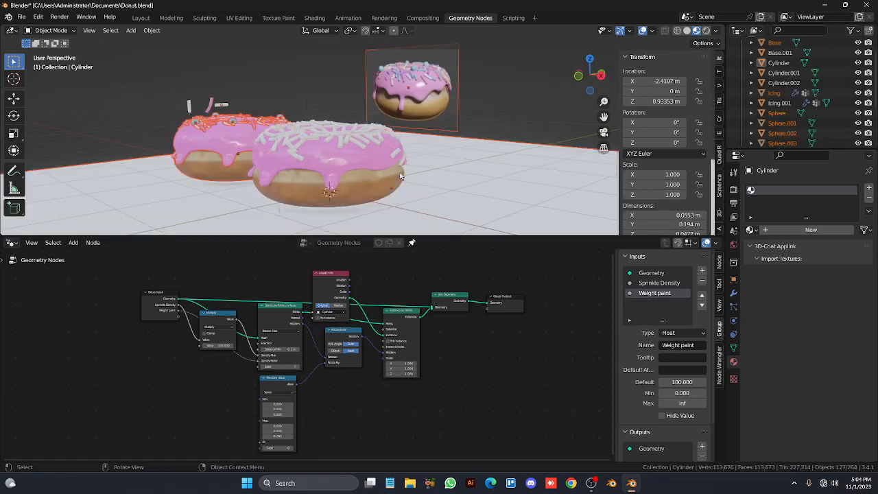
right_click(488, 119)
right_click(489, 116)
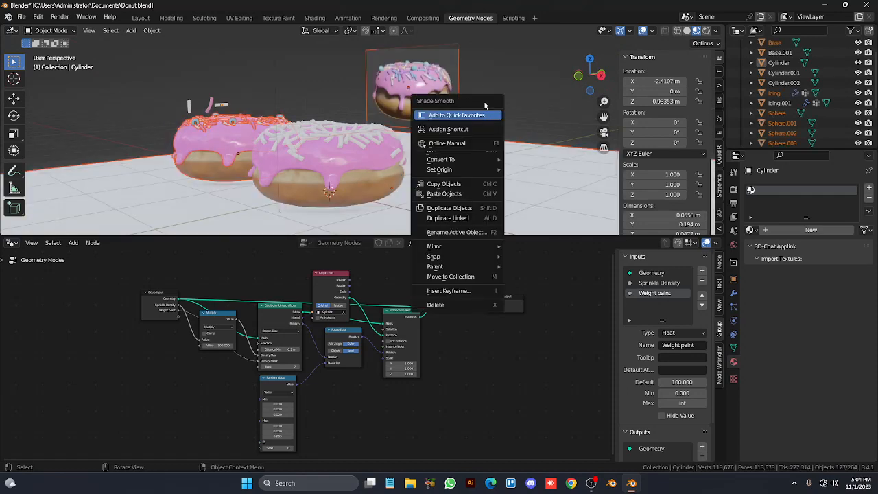
click(484, 113)
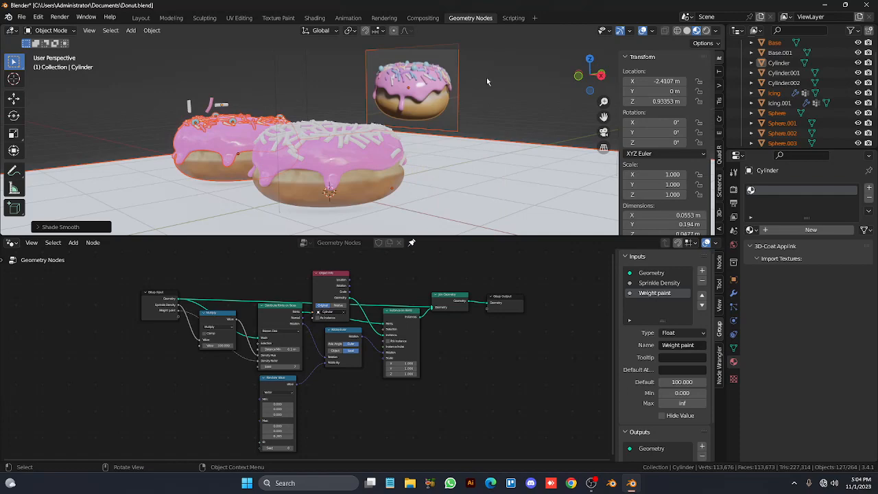
click(487, 78)
Switch to the Layout workspace and hide the three loose sprinkle objects Cylinder, Cylinder.001 and Cylinder.002
mouse_move(488, 78)
middle_down()
mouse_move(529, 79)
mouse_move(487, 82)
middle_up()
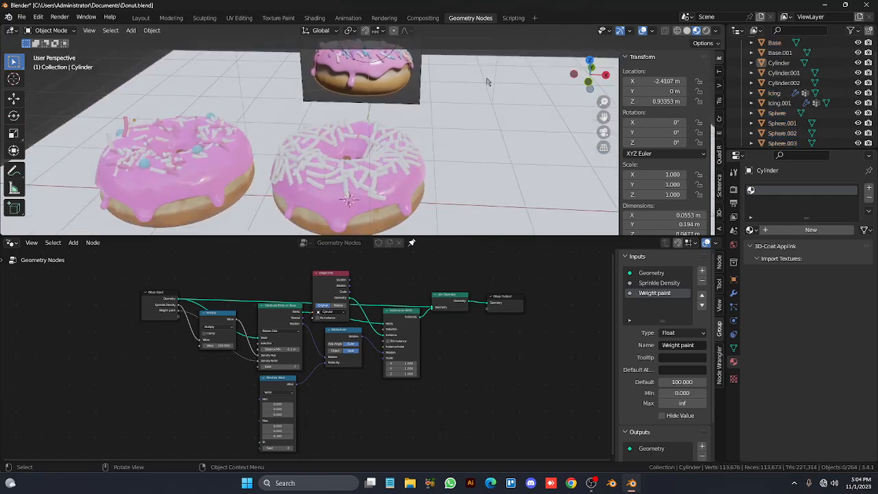
scroll(487, 82, down, 2)
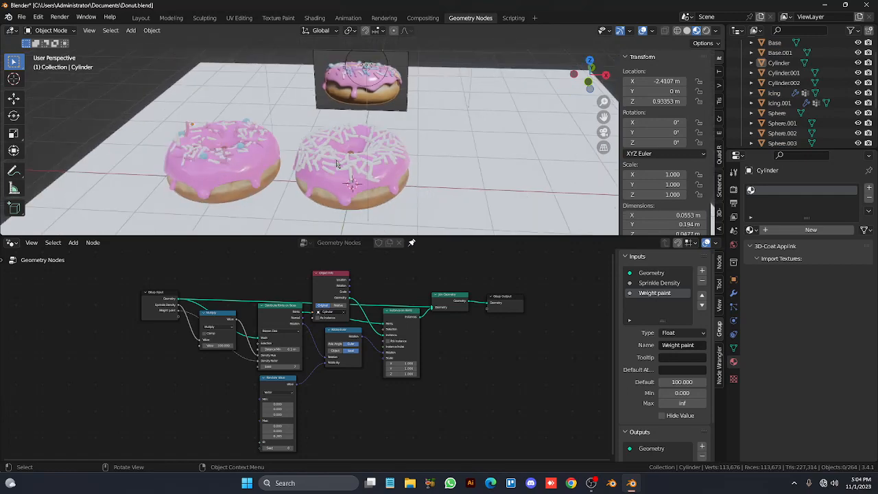
scroll(321, 166, up, 2)
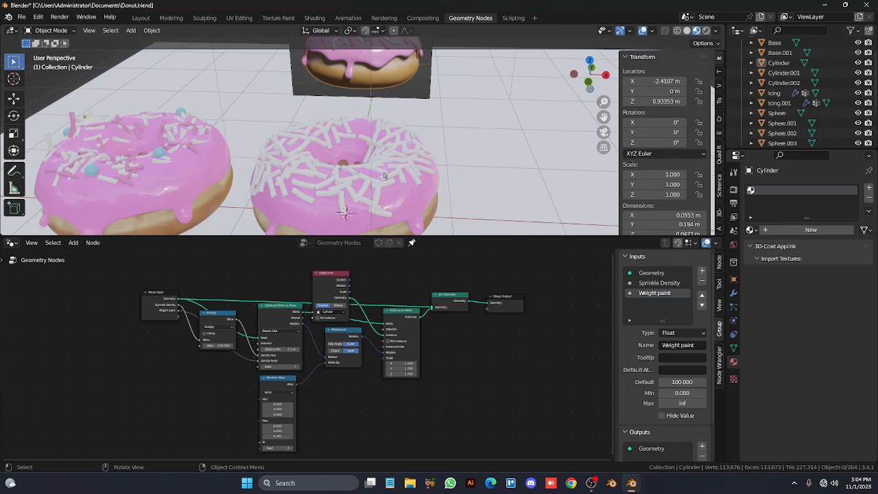
scroll(383, 175, down, 3)
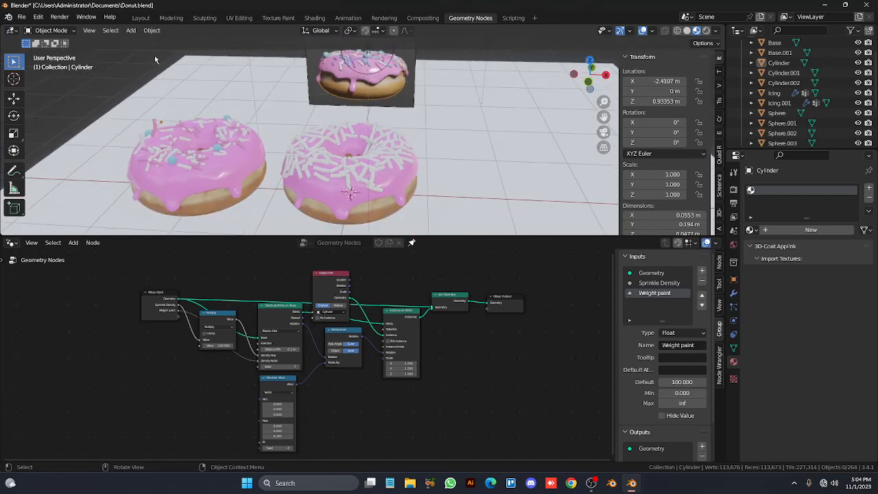
click(143, 19)
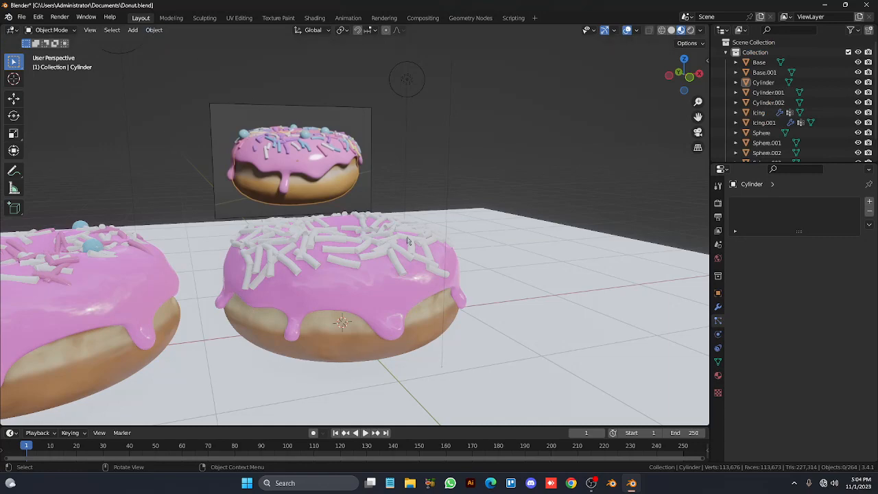
middle_drag(424, 269, 422, 266)
scroll(423, 269, down, 3)
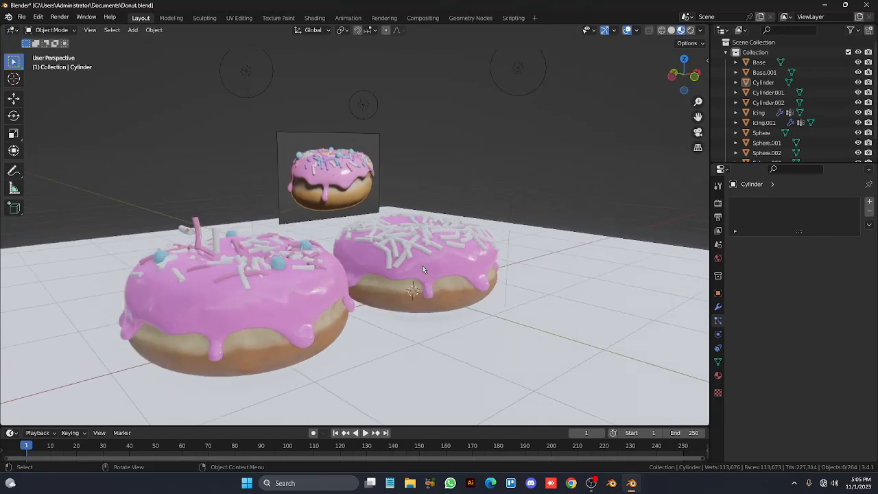
click(185, 228)
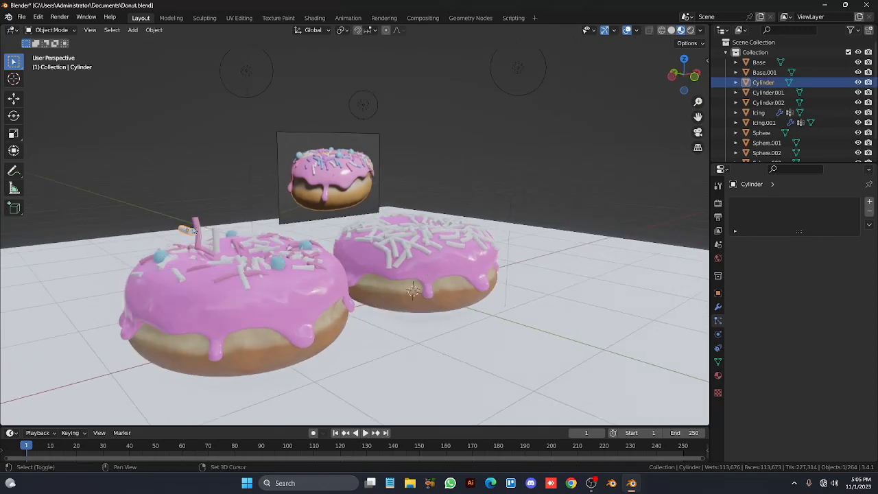
shift+click(196, 226)
shift+click(217, 238)
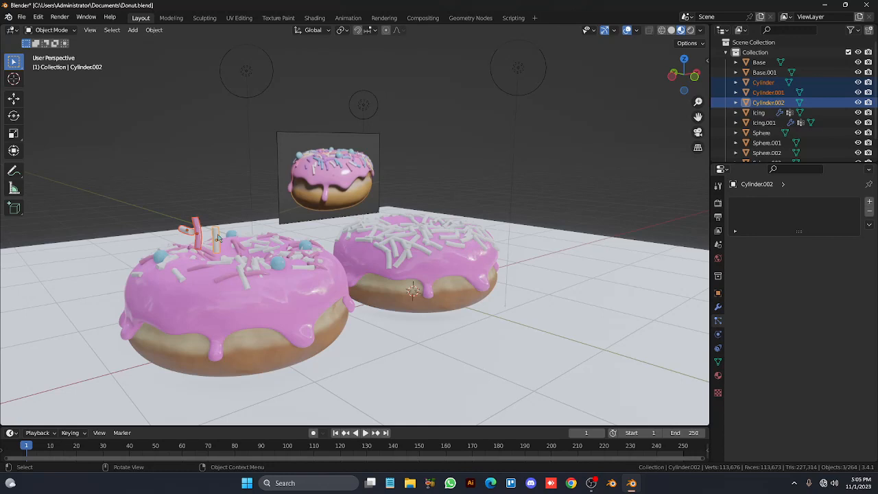
key(h)
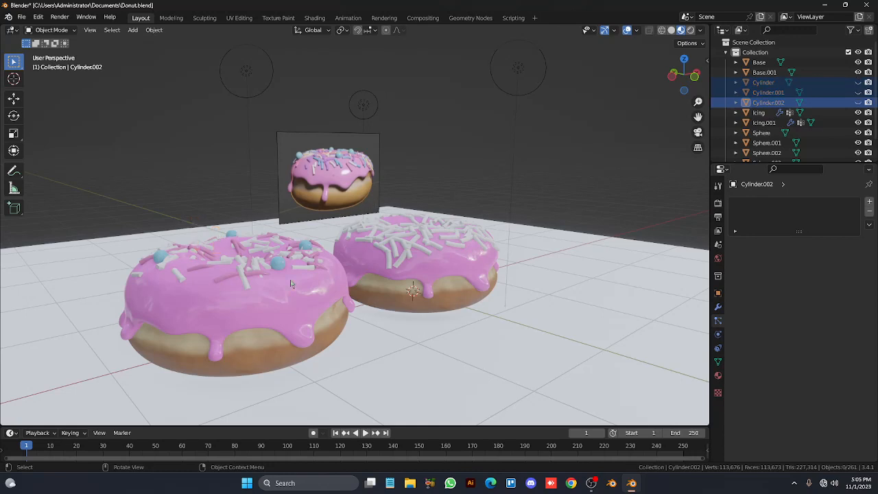
Delete the Base and Icing objects of the old particle-sprinkled donut
click(264, 348)
shift+click(263, 315)
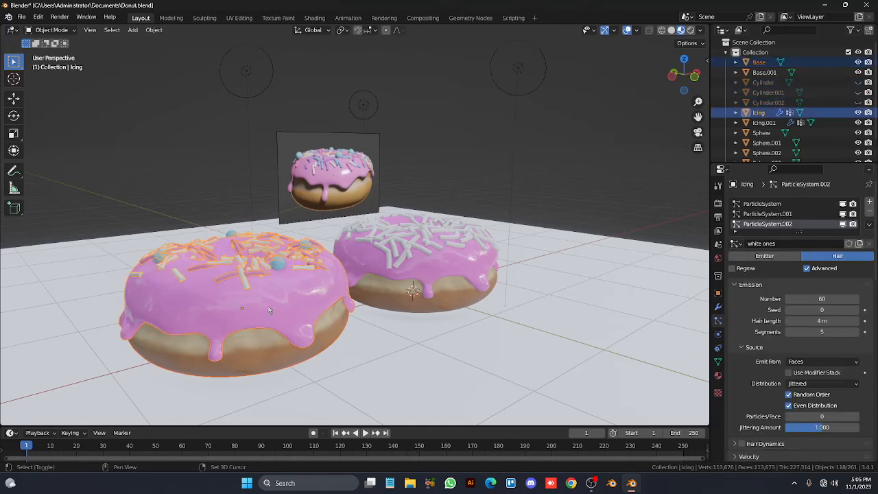
shift+click(278, 269)
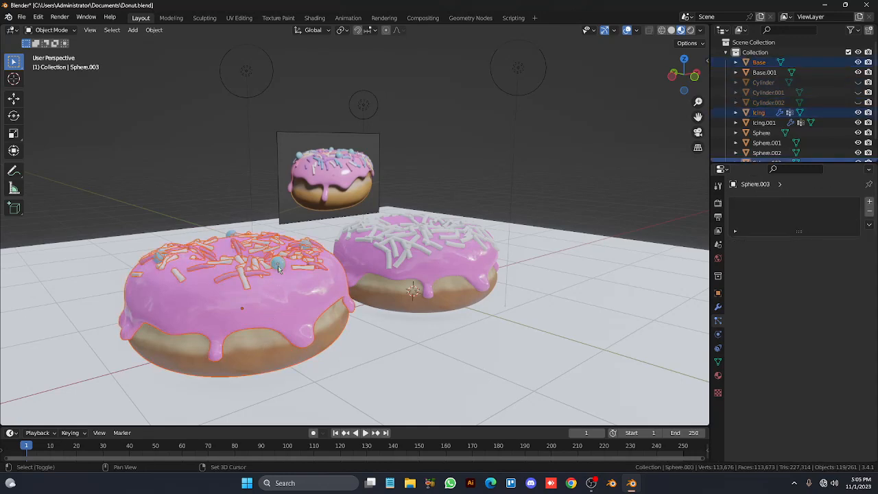
shift+click(278, 268)
click(279, 267)
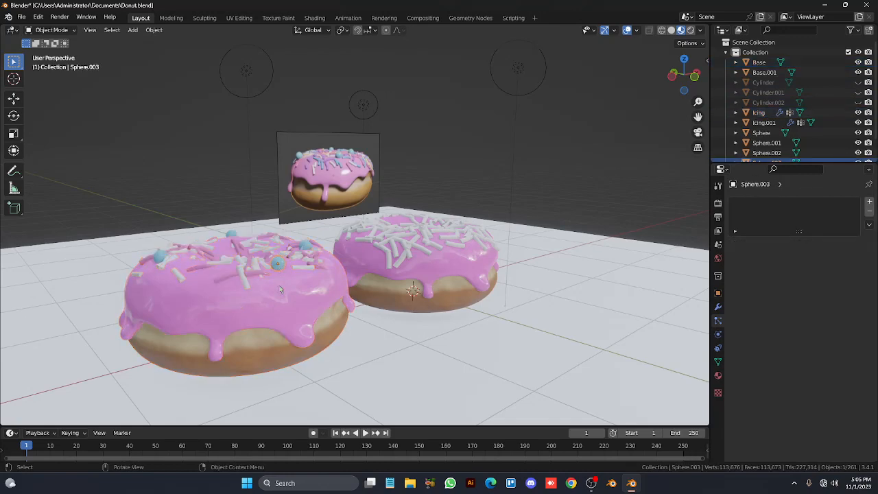
click(275, 339)
shift+click(281, 309)
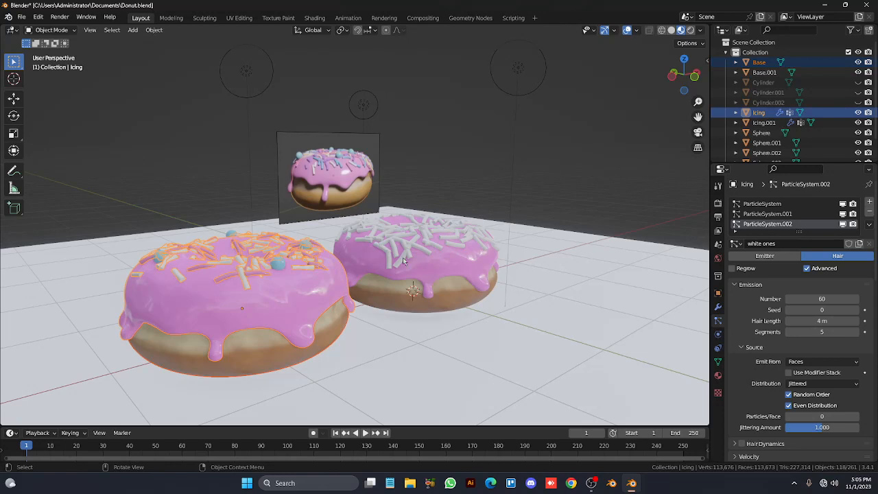
key(x)
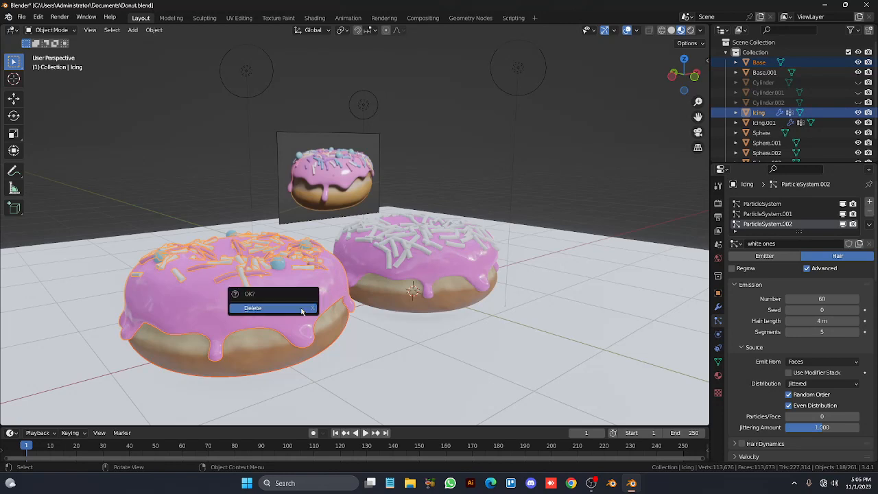
click(301, 311)
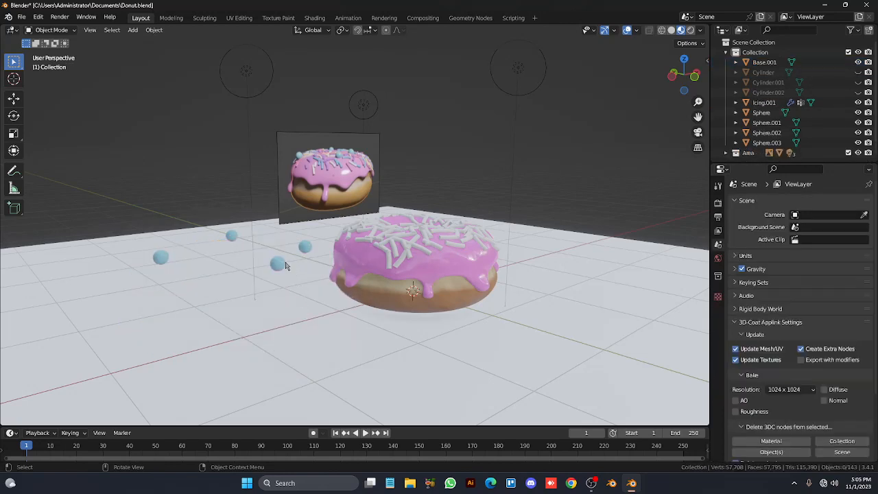
Move the four blue spheres together along the global X axis onto the icing of the remaining donut
click(284, 263)
shift+click(300, 249)
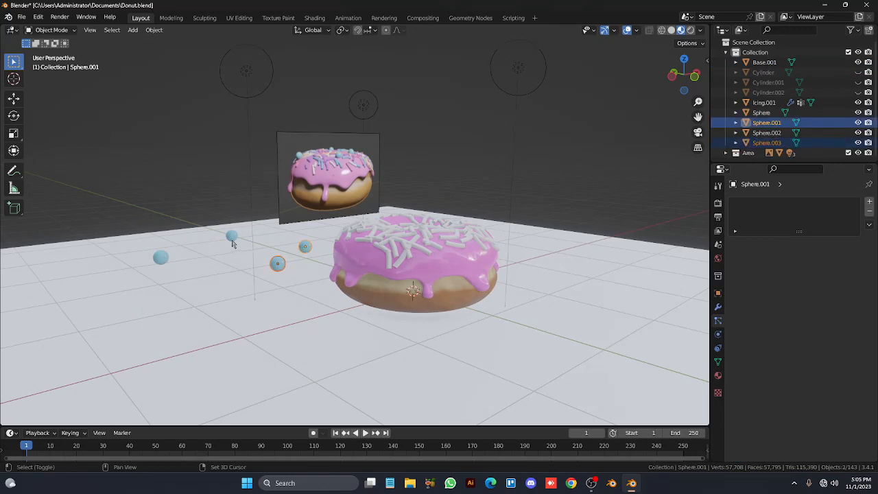
shift+click(232, 242)
shift+click(158, 260)
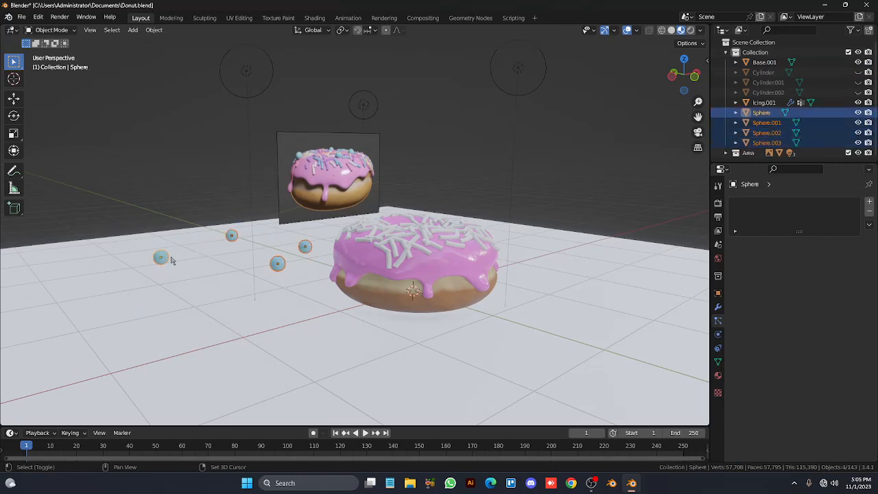
key(g)
key(x)
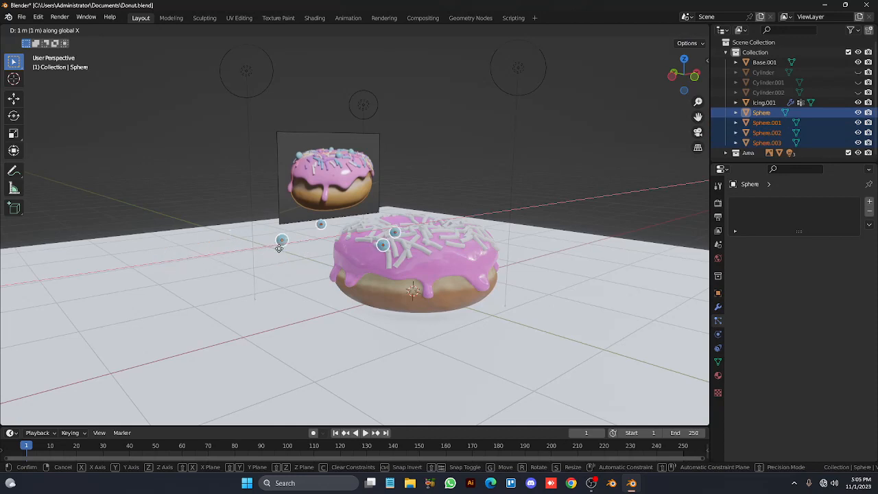
click(340, 242)
click(485, 120)
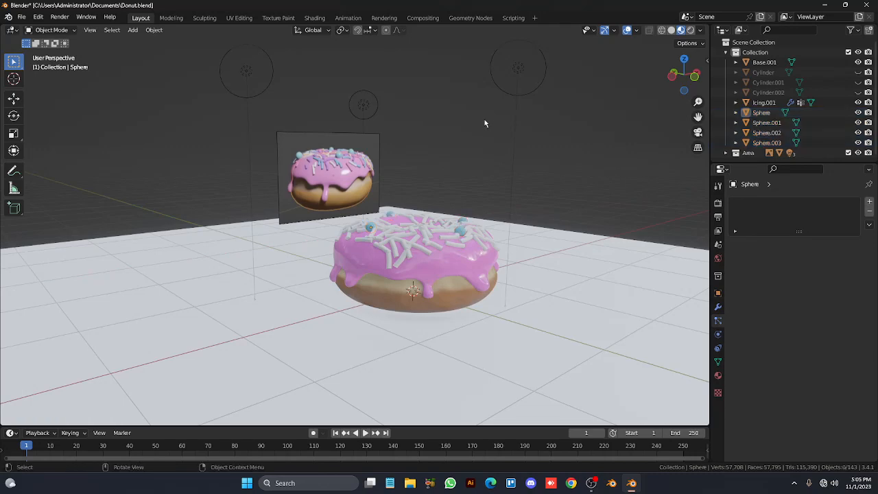
Reselect and hide the four blue spheres, and save the Donut.blend file
middle_drag(484, 124, 416, 123)
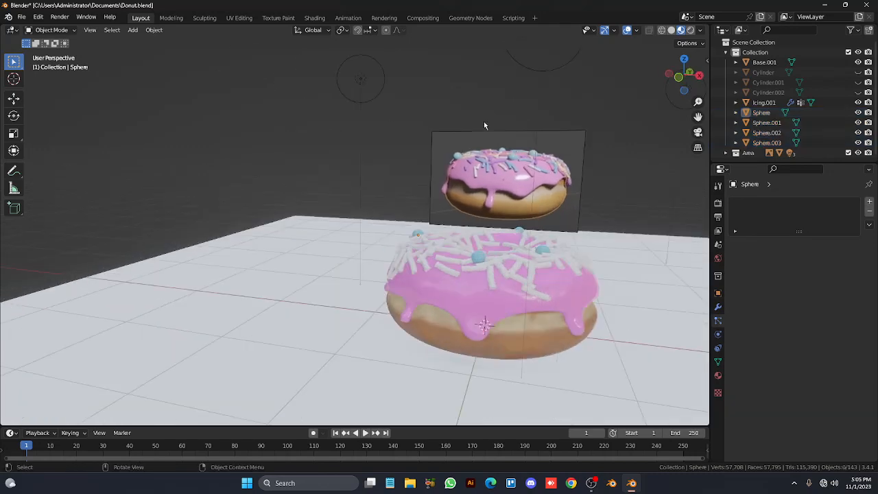
mouse_move(484, 126)
middle_down()
mouse_move(370, 125)
mouse_move(563, 120)
middle_up()
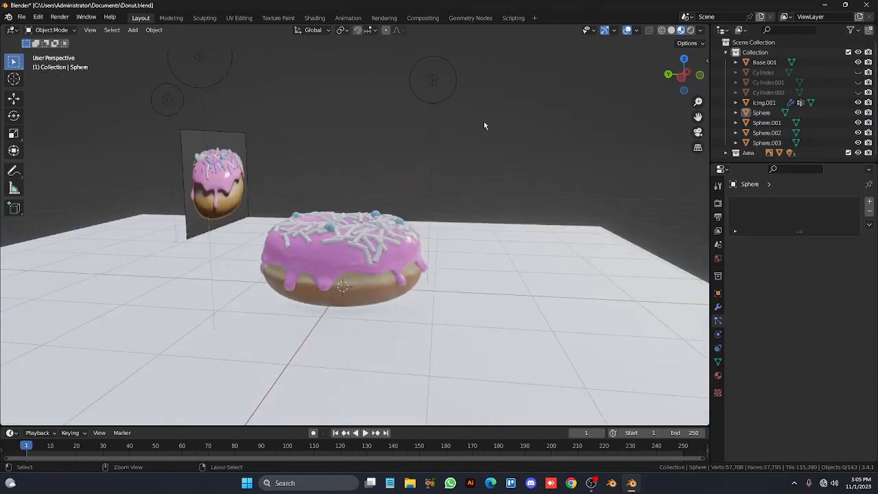
key(ctrl+z)
key(h)
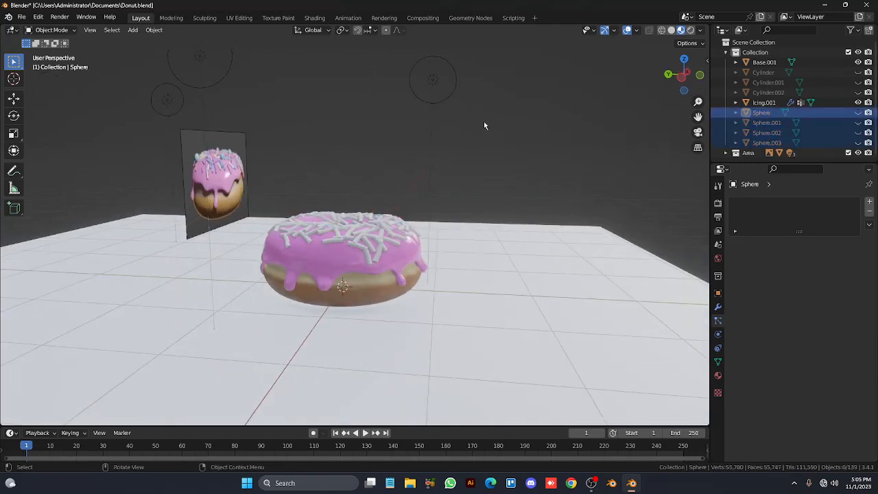
middle_drag(484, 125, 484, 126)
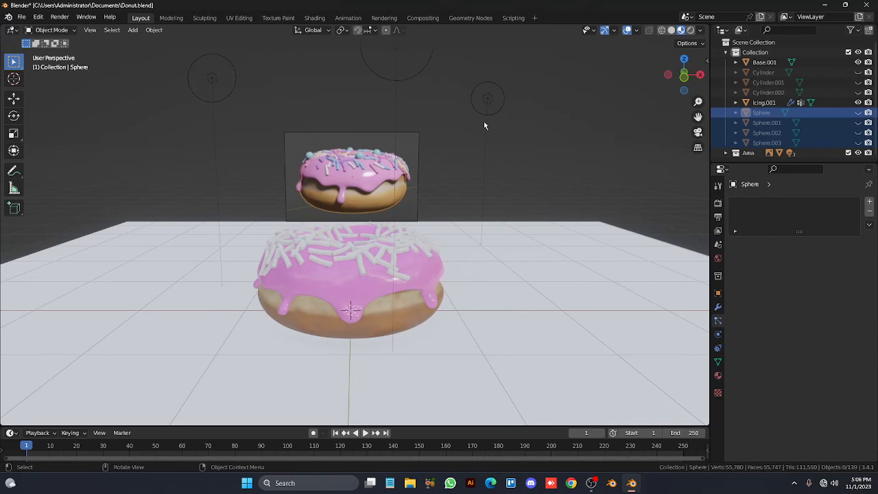
key(KP_8)
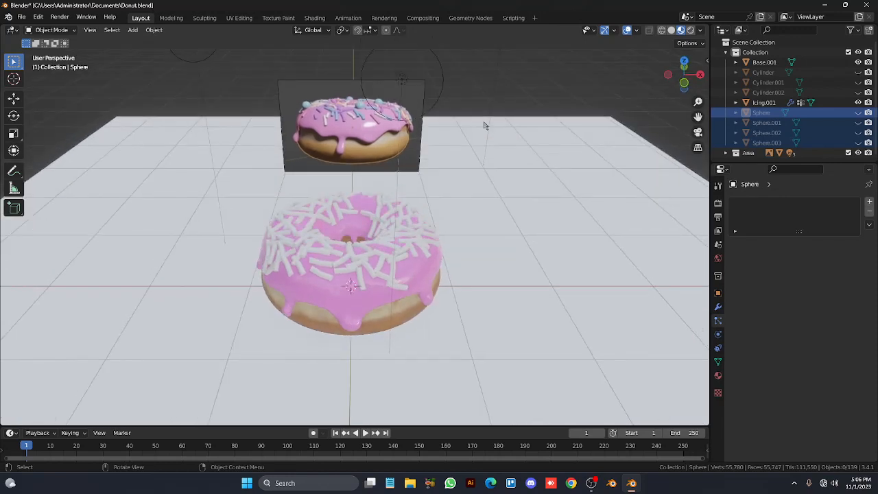
key(KP_2)
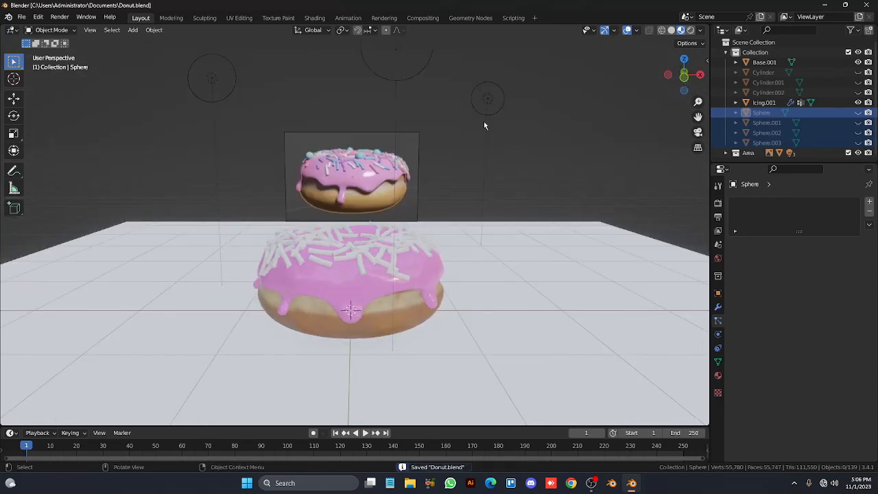